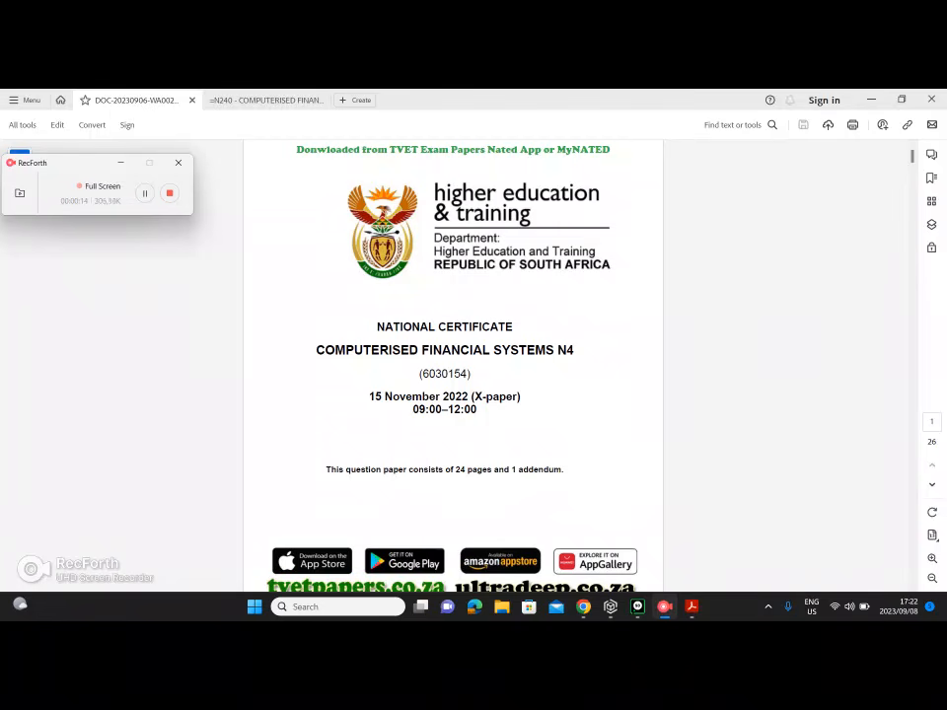
- Review the Computerised Financial Systems N4 paper's cover page, general instructions and candidate instructions
scroll(453, 365, down, 1)
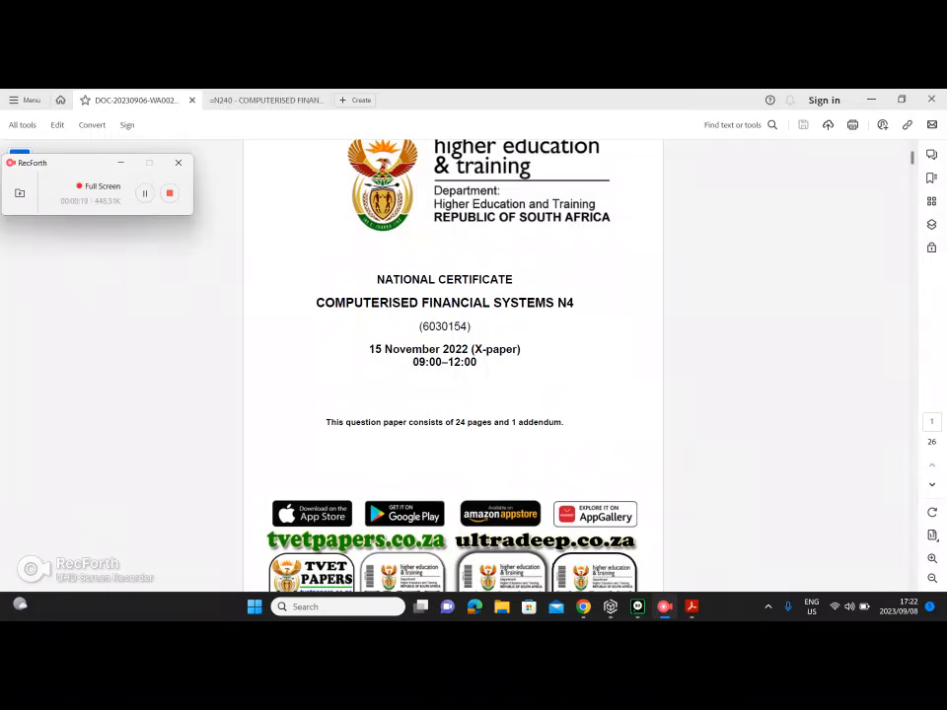
drag(370, 349, 468, 350)
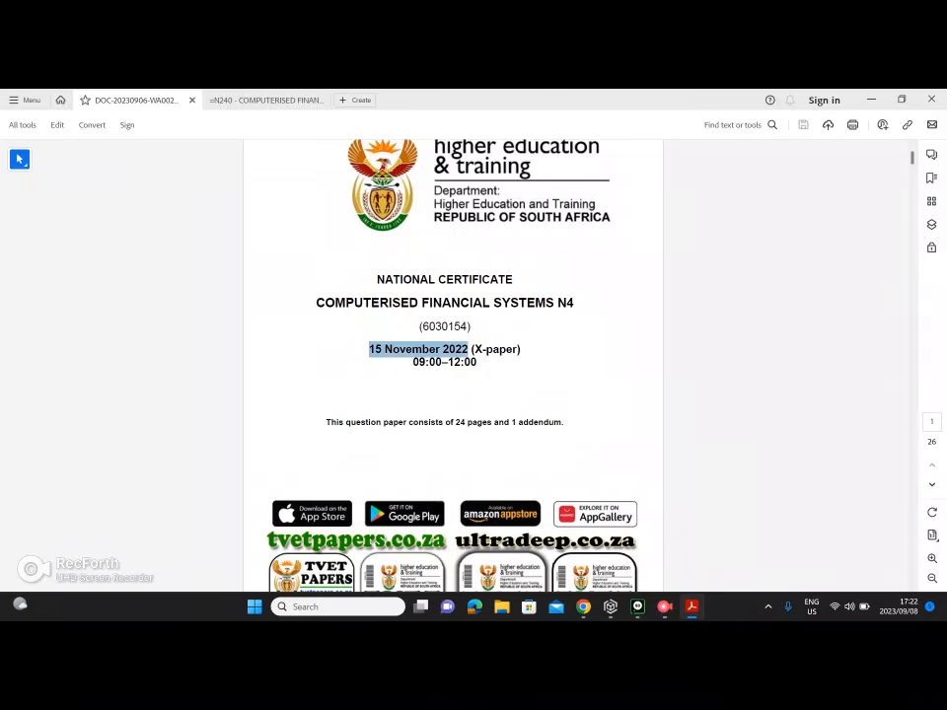
click(469, 349)
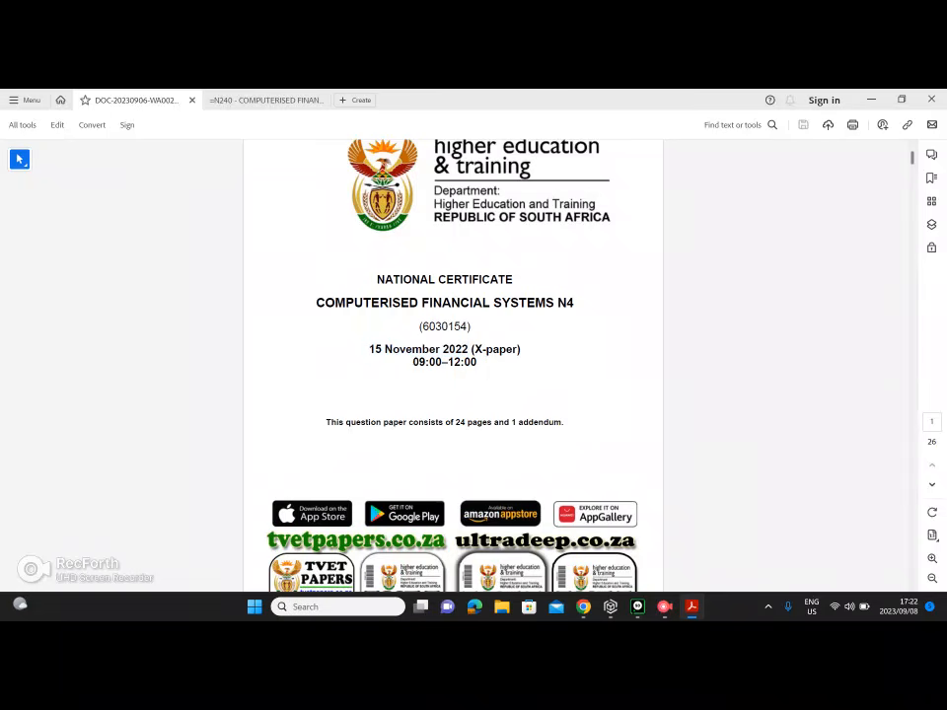
scroll(453, 365, down, 5)
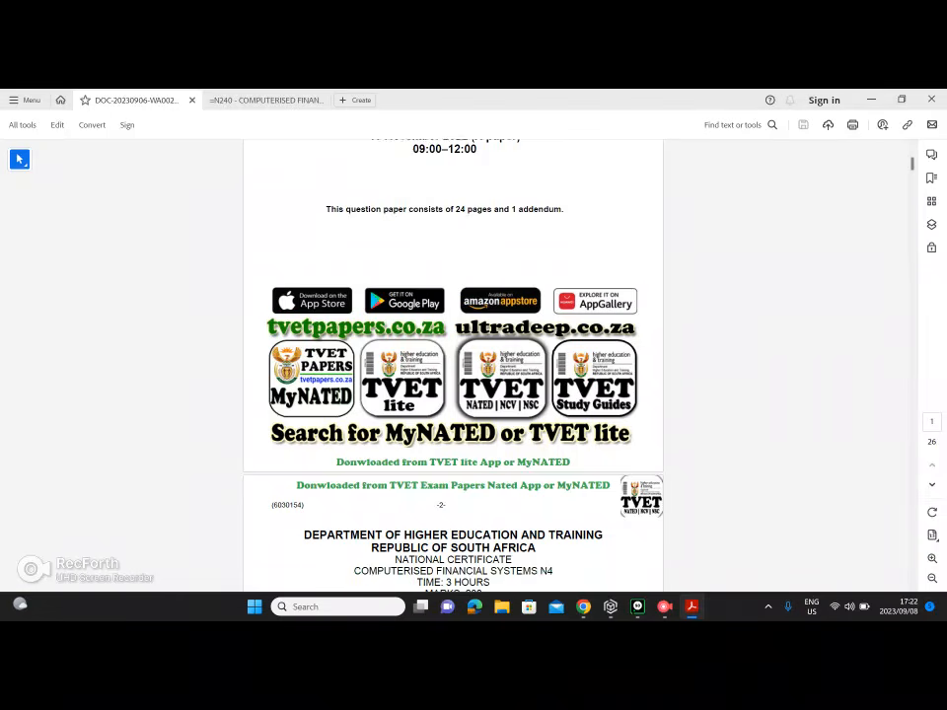
scroll(453, 365, down, 9)
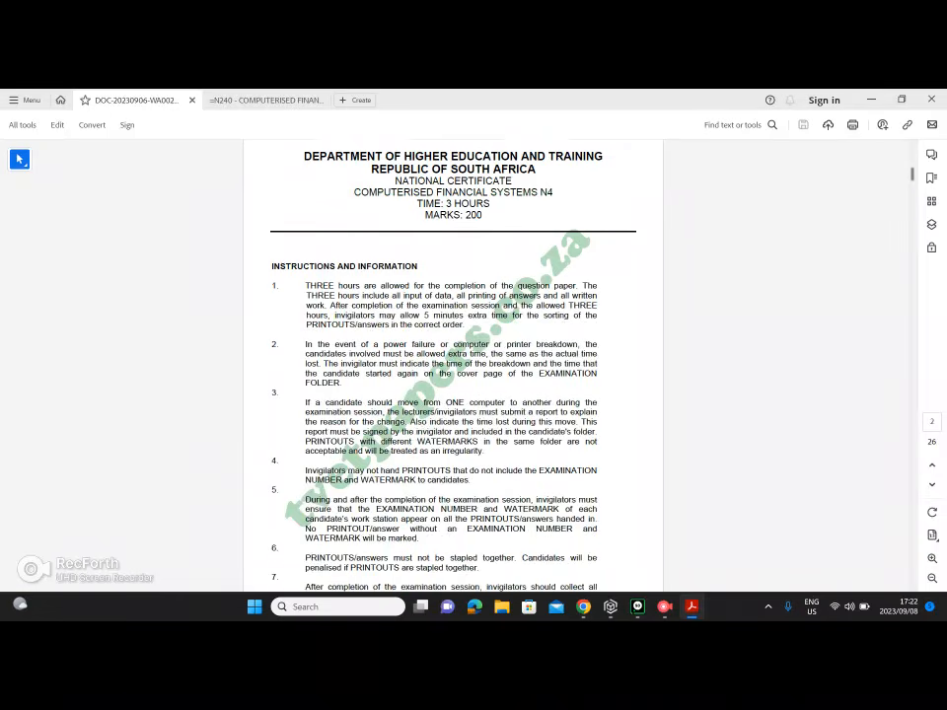
scroll(453, 365, up, 5)
scroll(453, 365, down, 6)
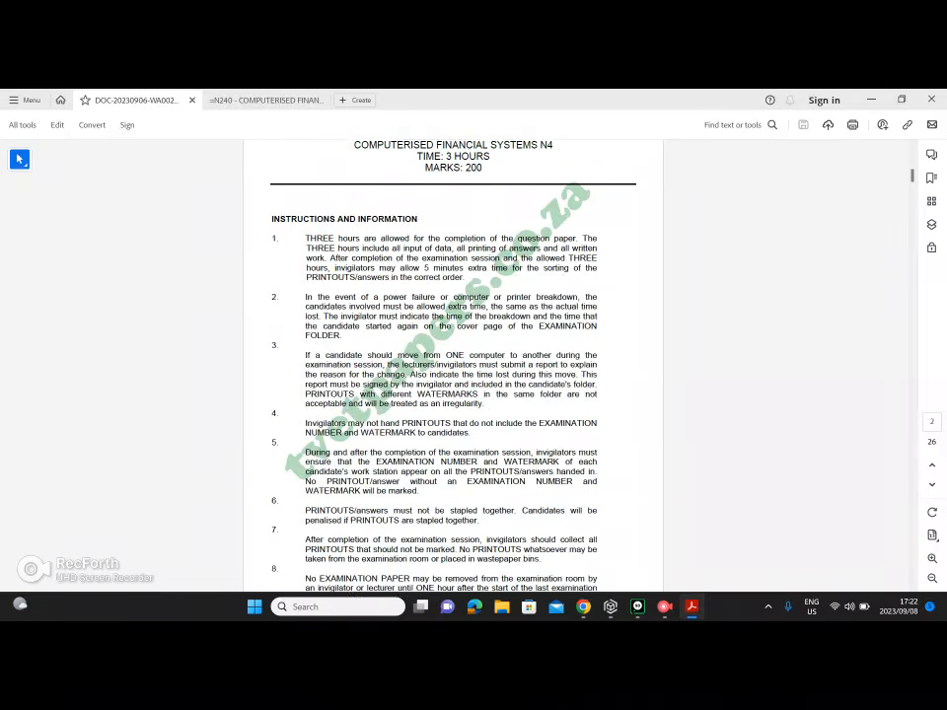
scroll(453, 365, down, 14)
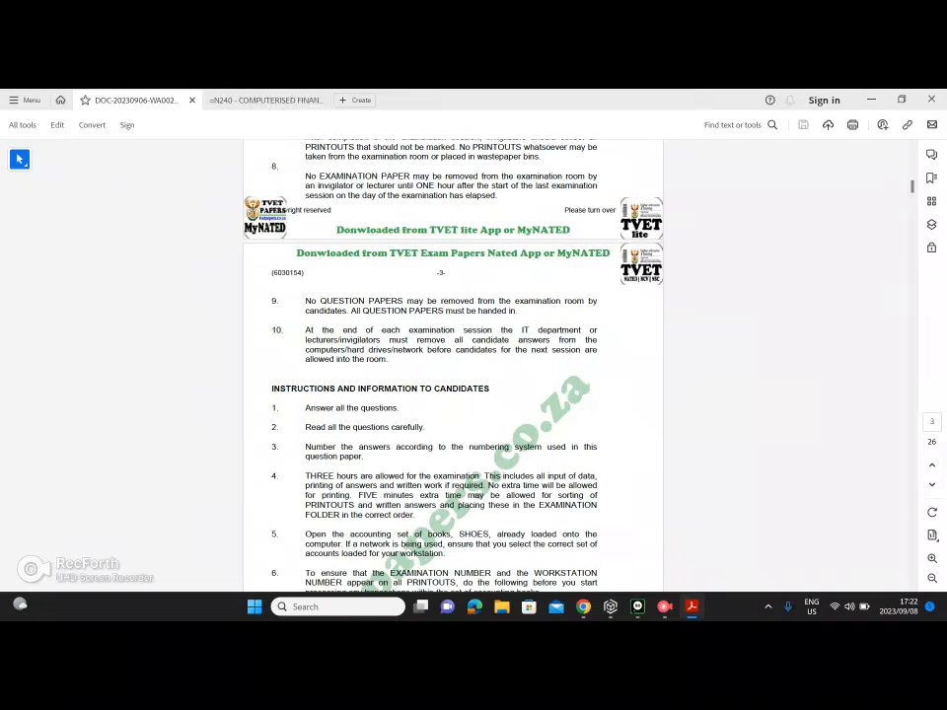
scroll(453, 365, down, 4)
scroll(452, 365, up, 1)
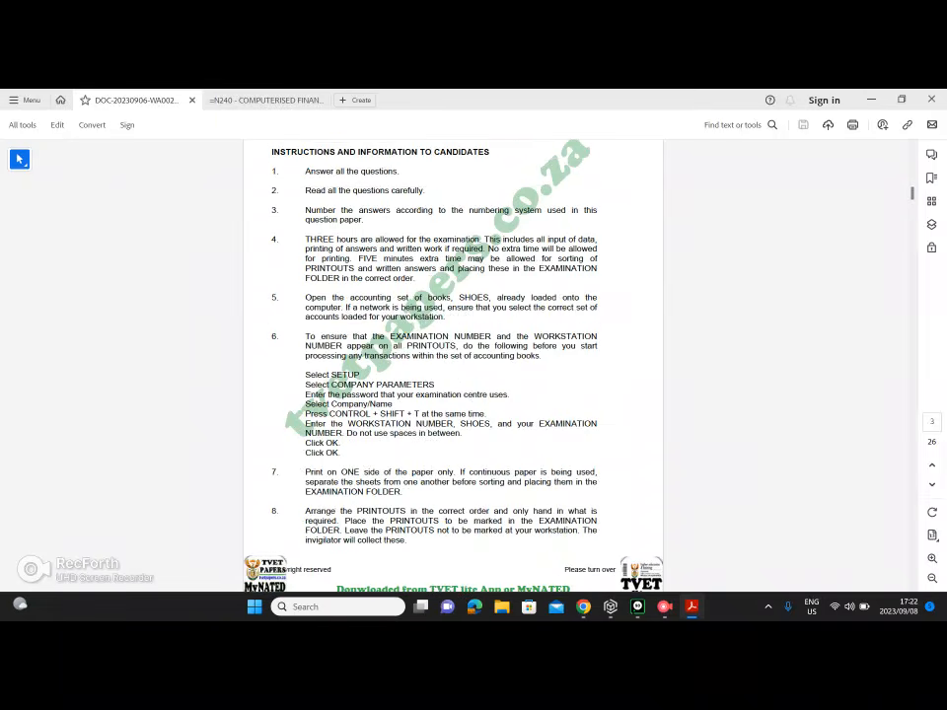
scroll(453, 365, down, 8)
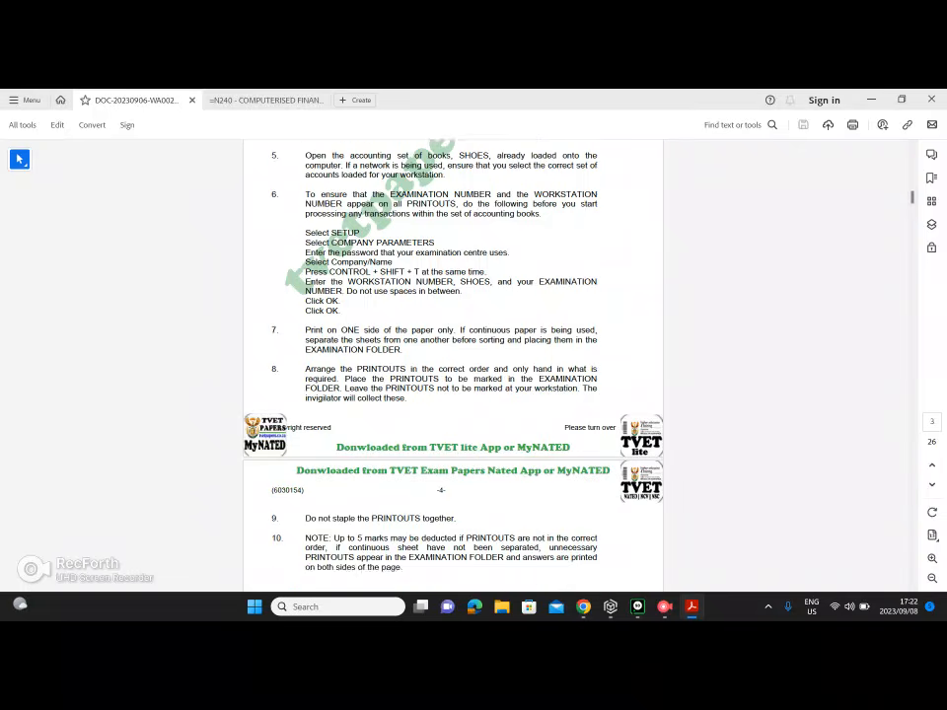
scroll(453, 365, down, 10)
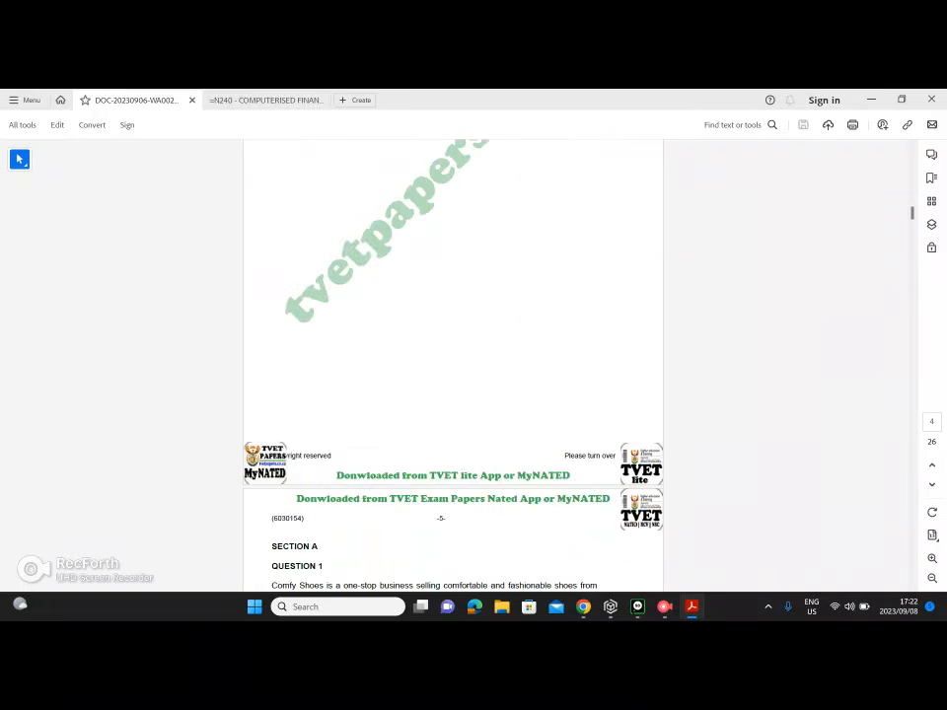
- Read the Question 1 introduction in Section A and select the sentence stating the financial year
scroll(453, 366, down, 8)
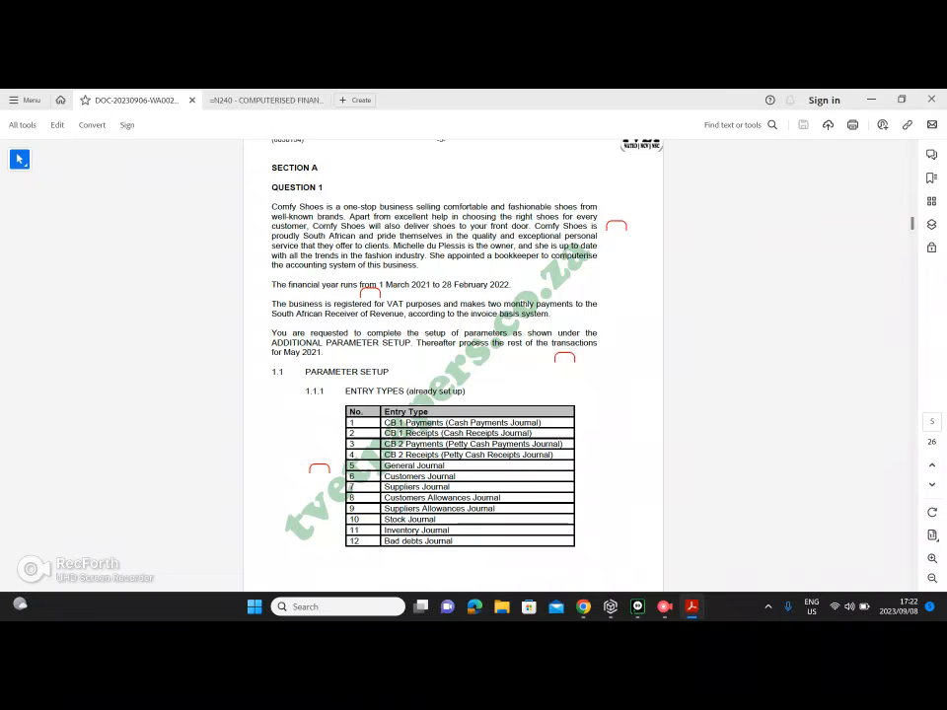
scroll(453, 365, down, 1)
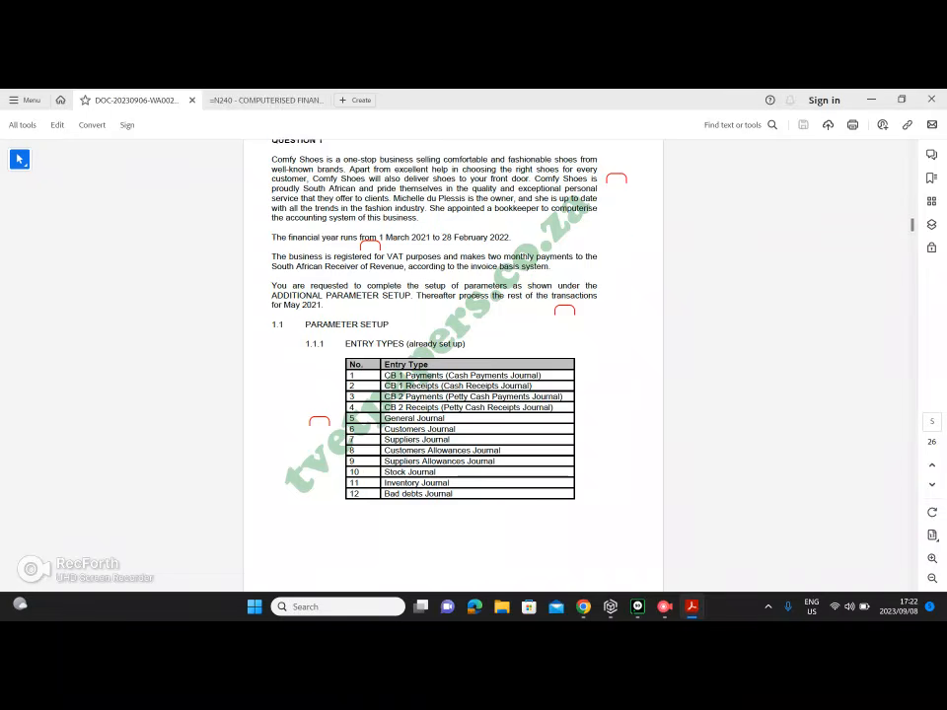
scroll(453, 365, up, 1)
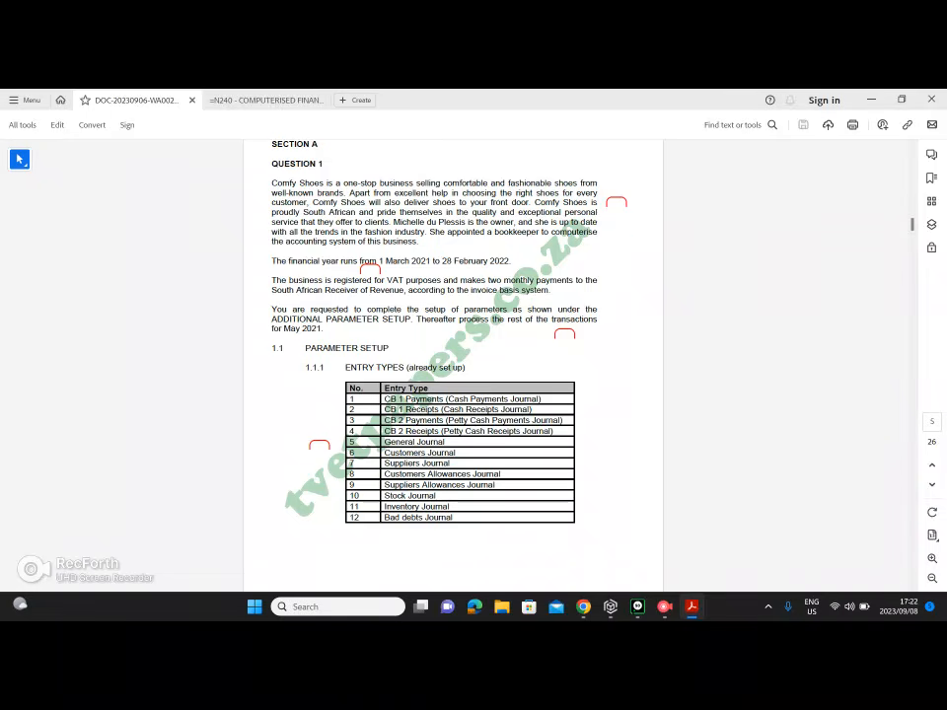
drag(271, 260, 511, 261)
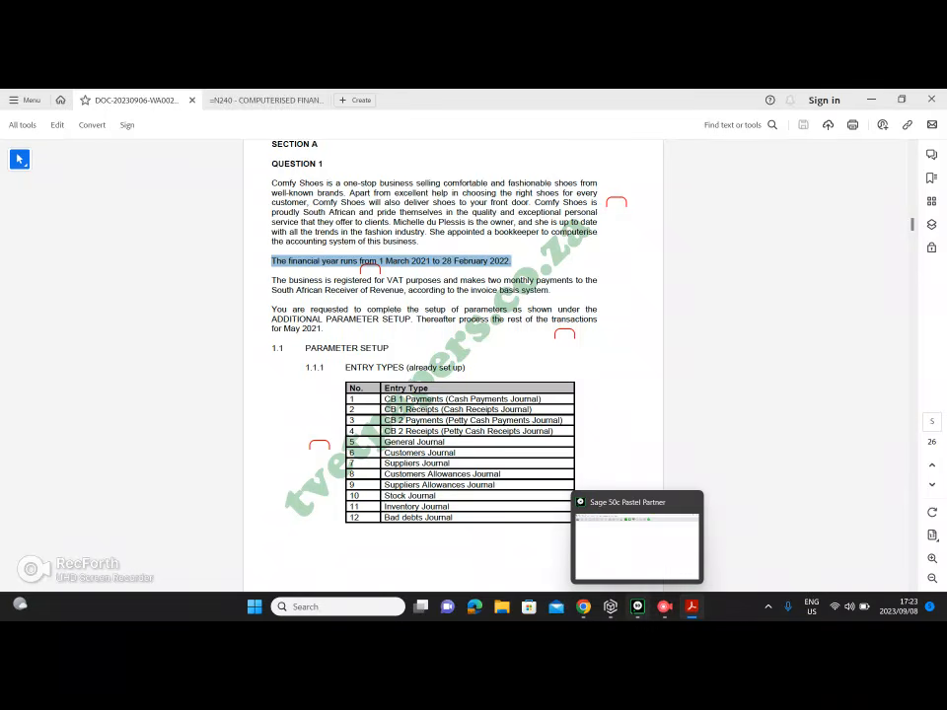
- Switch to Sage 50c Pastel Partner and register the SHOES company from the C:\Pastel19 folder
click(638, 606)
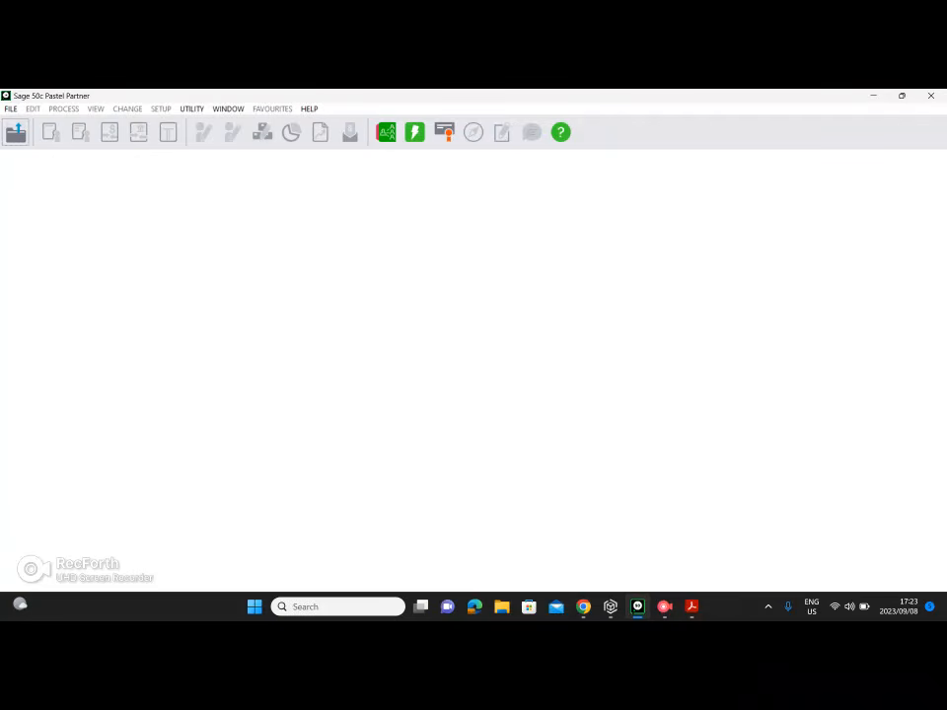
click(16, 132)
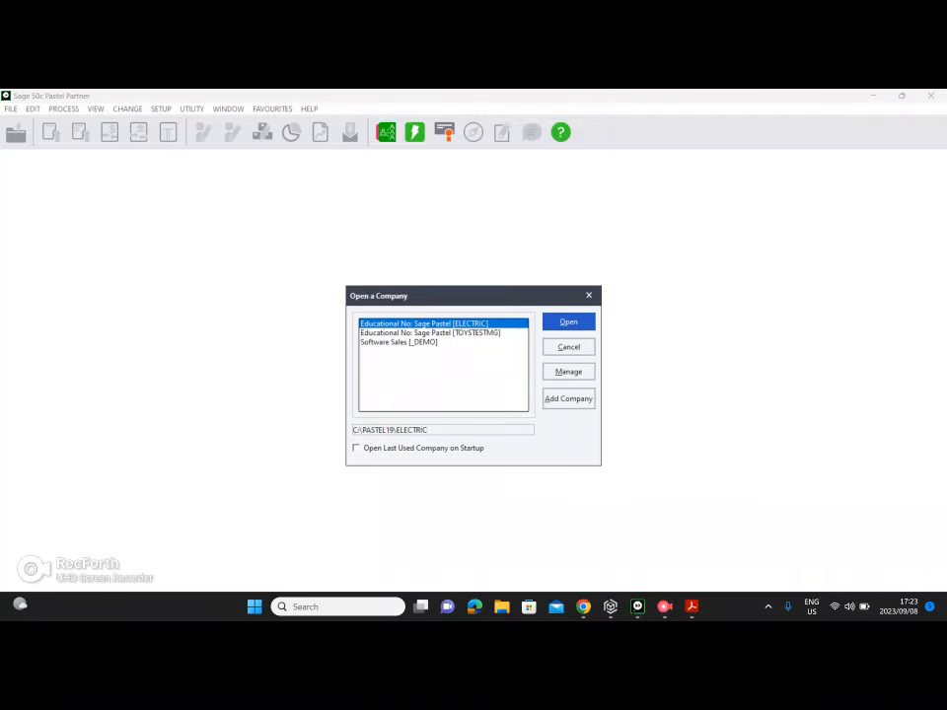
click(569, 399)
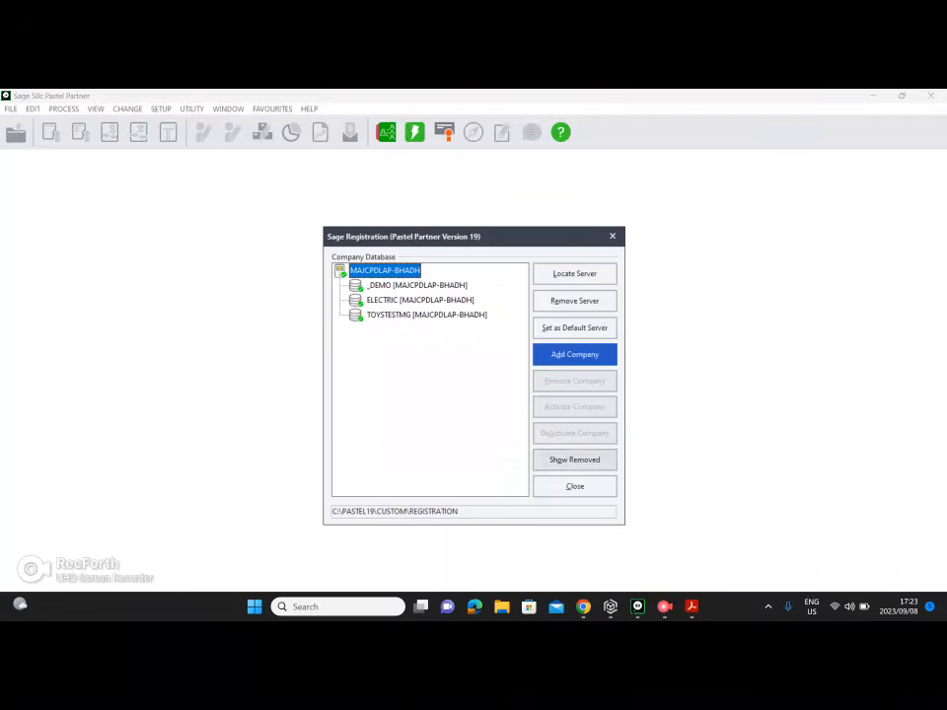
click(576, 355)
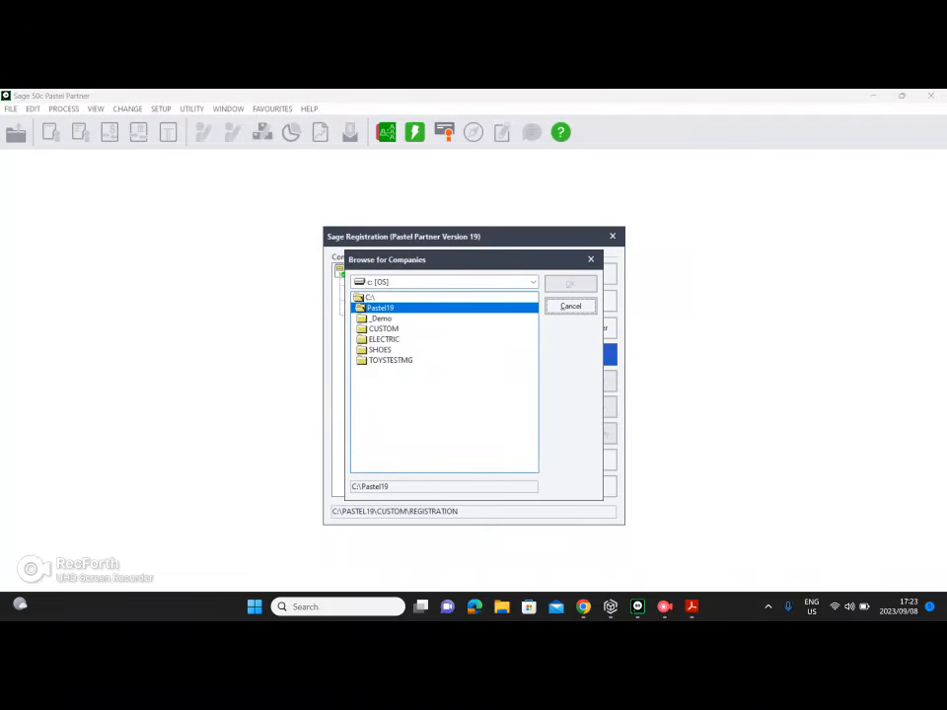
click(381, 350)
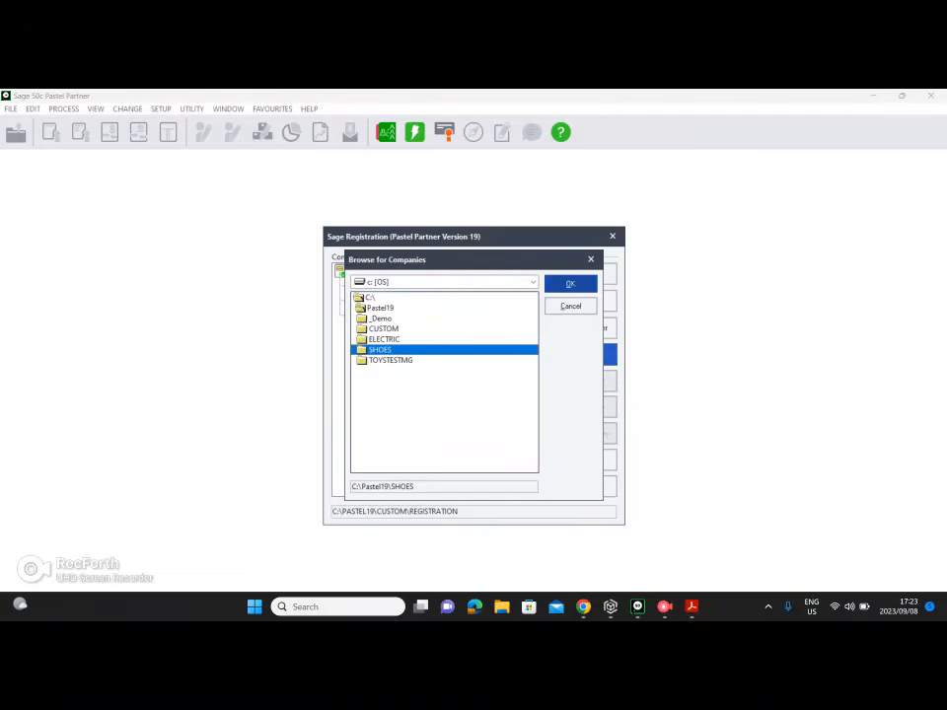
key(Return)
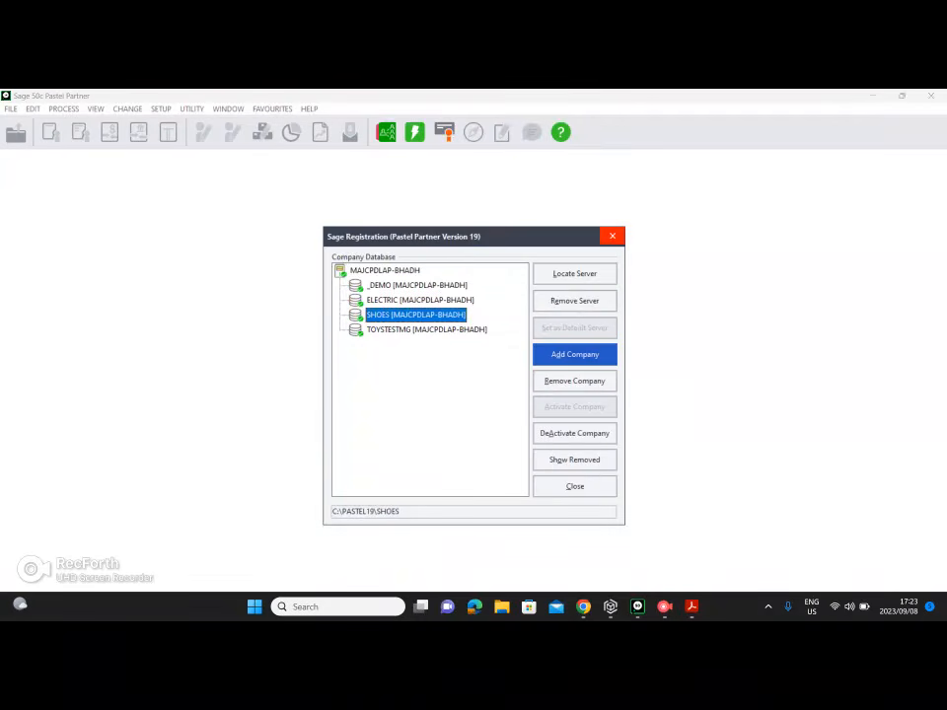
click(612, 235)
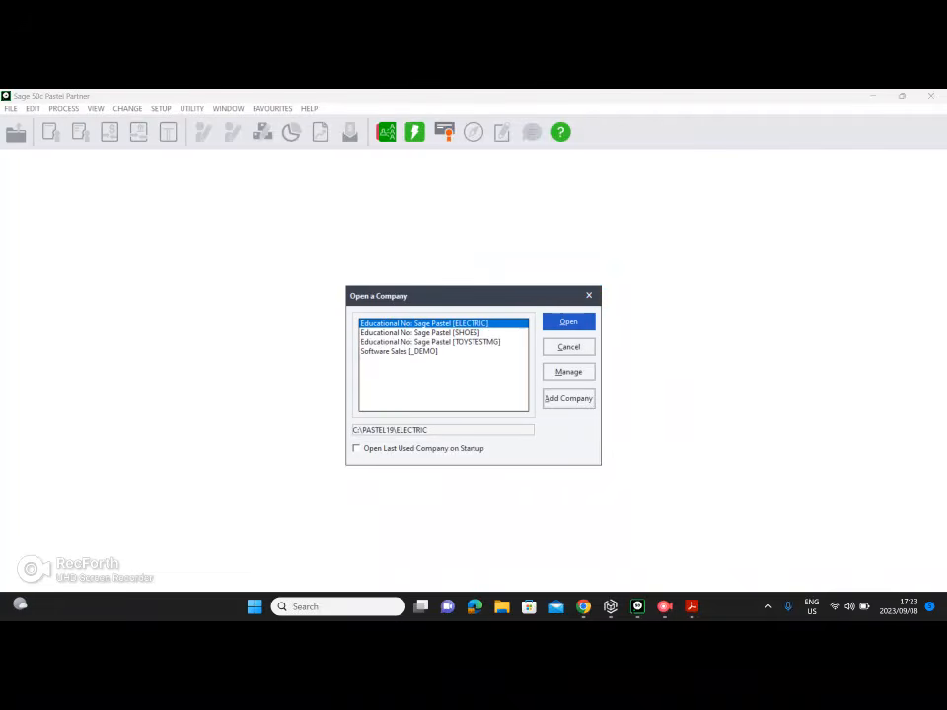
- Open the SHOES company, rebuilding its files without a backup, accepting the version upgrade and entering the account password
click(421, 333)
click(569, 322)
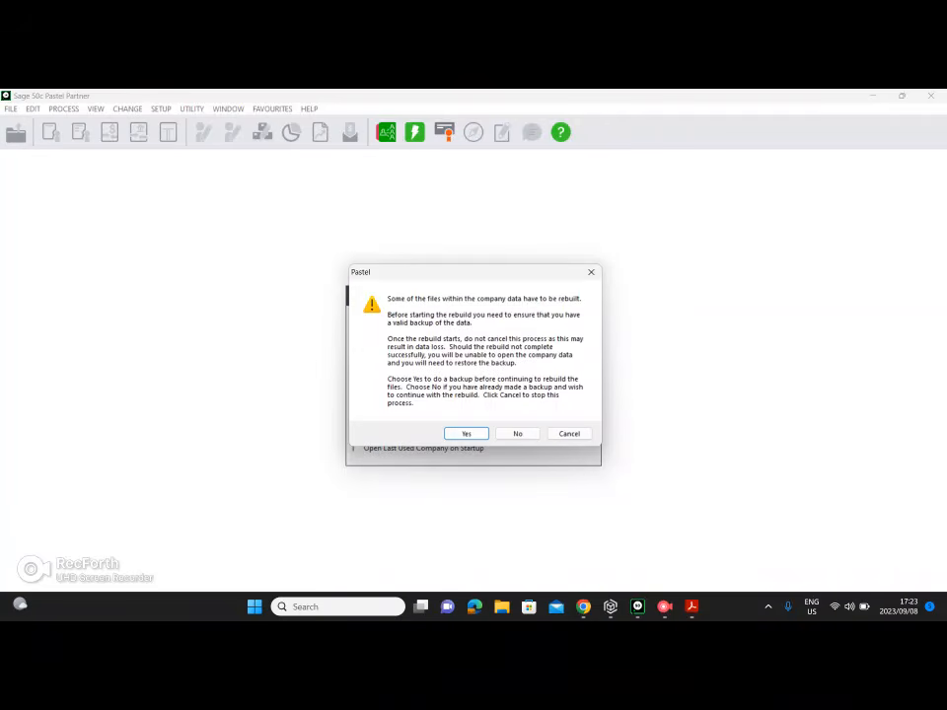
key(Return)
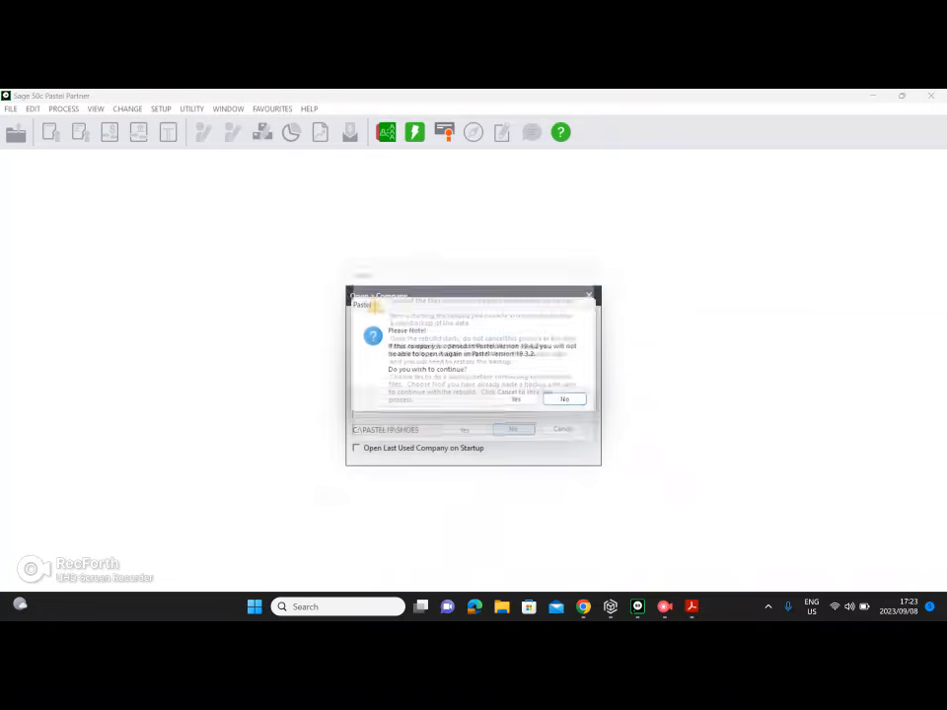
key(Return)
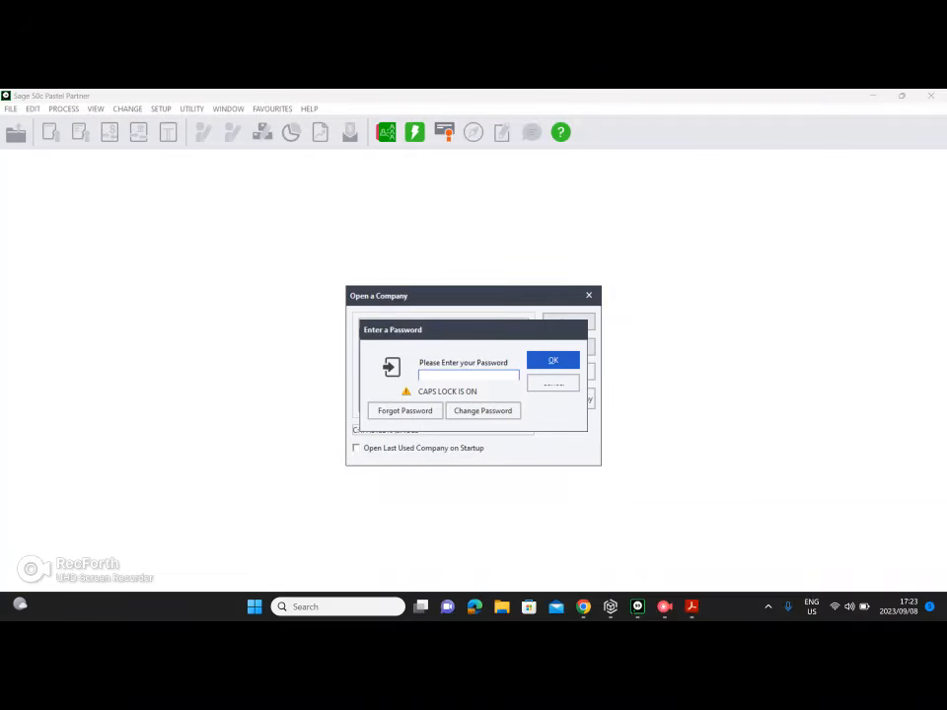
text(*)
key(Return)
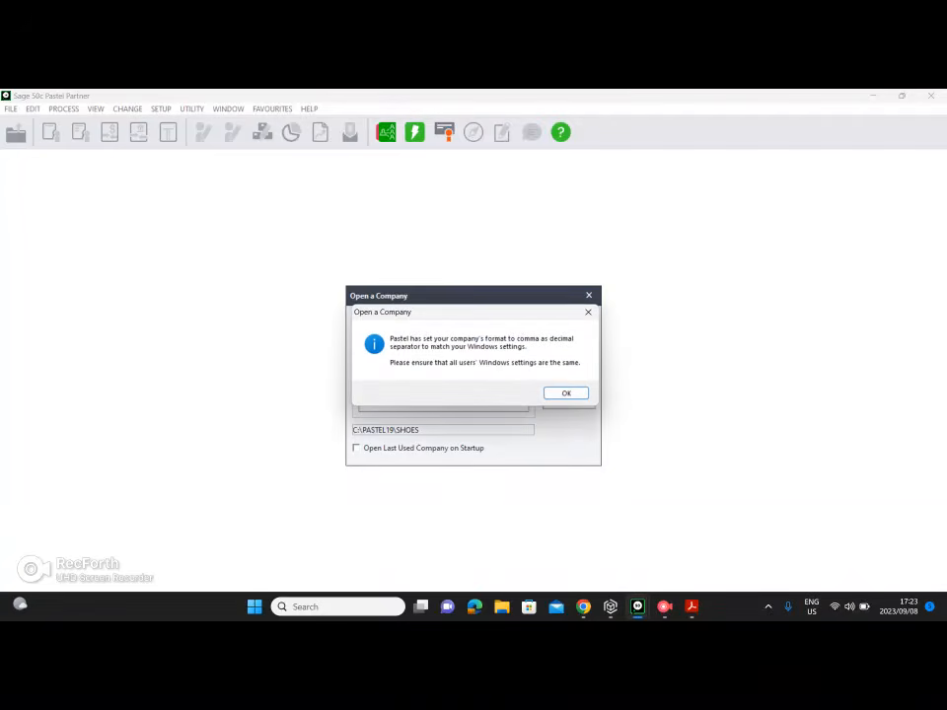
key(Return)
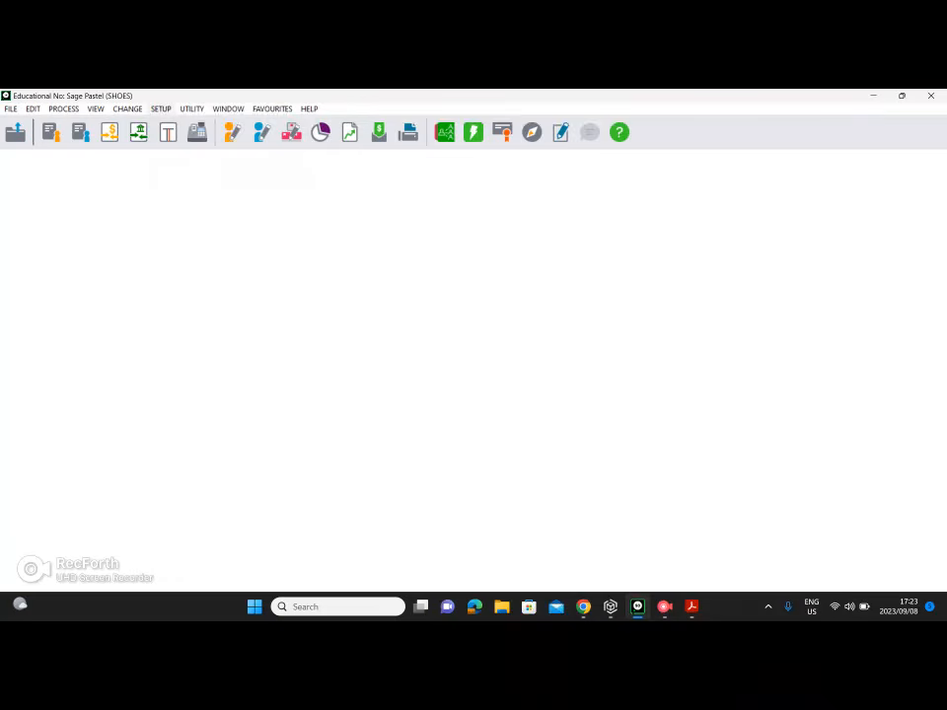
- Open the company parameters setup for SHOES, entering the required password
click(161, 109)
click(205, 142)
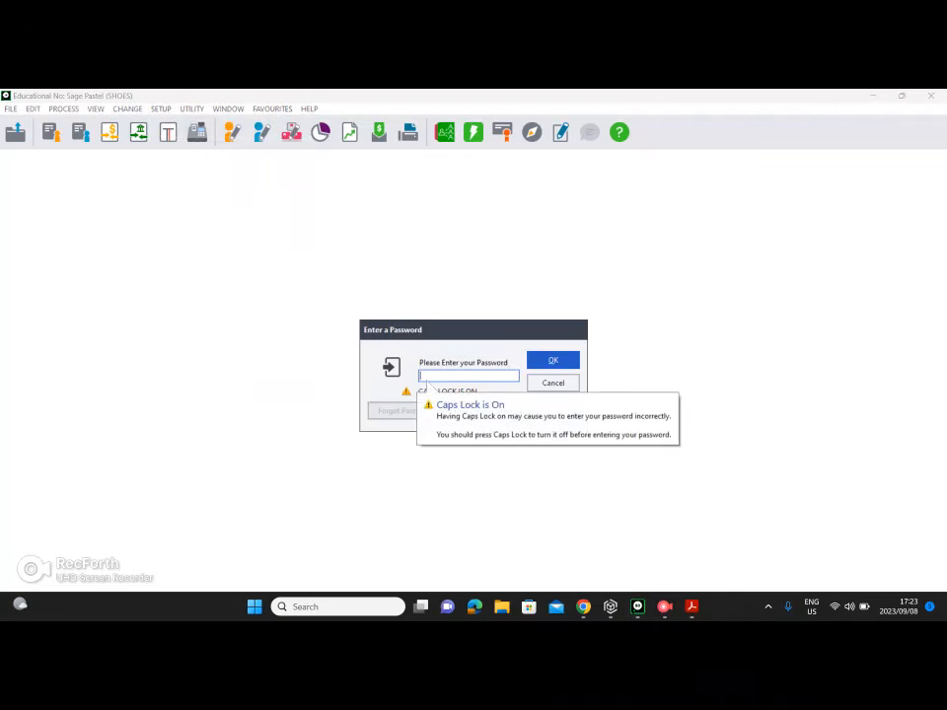
text(**)
key(Return)
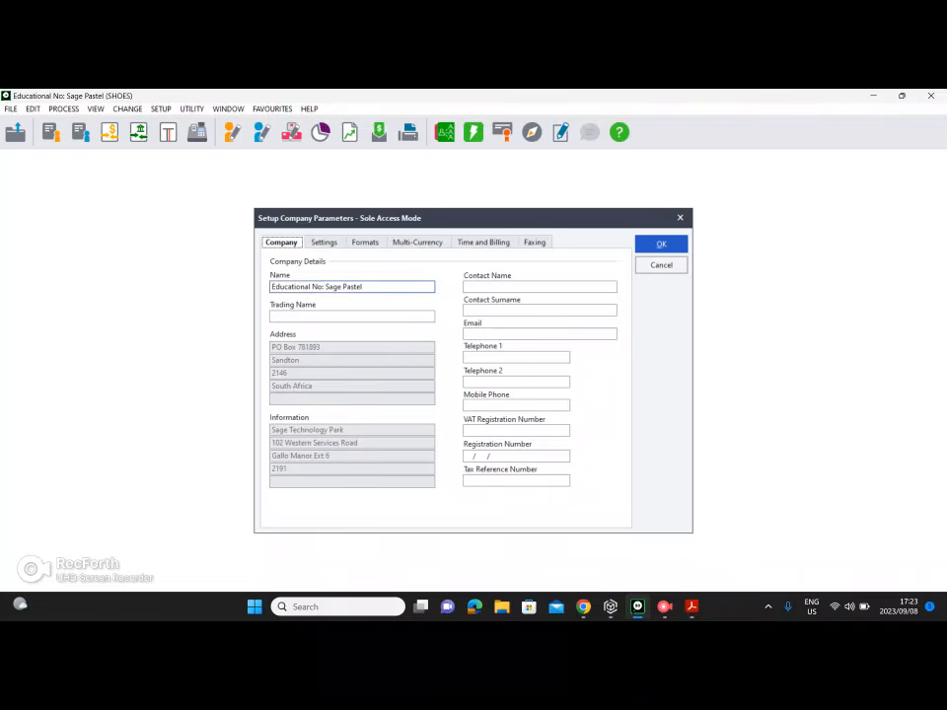
- Set the educational number in the company name to EXAMINATION NUMBER and save the company parameters
key(Tab)
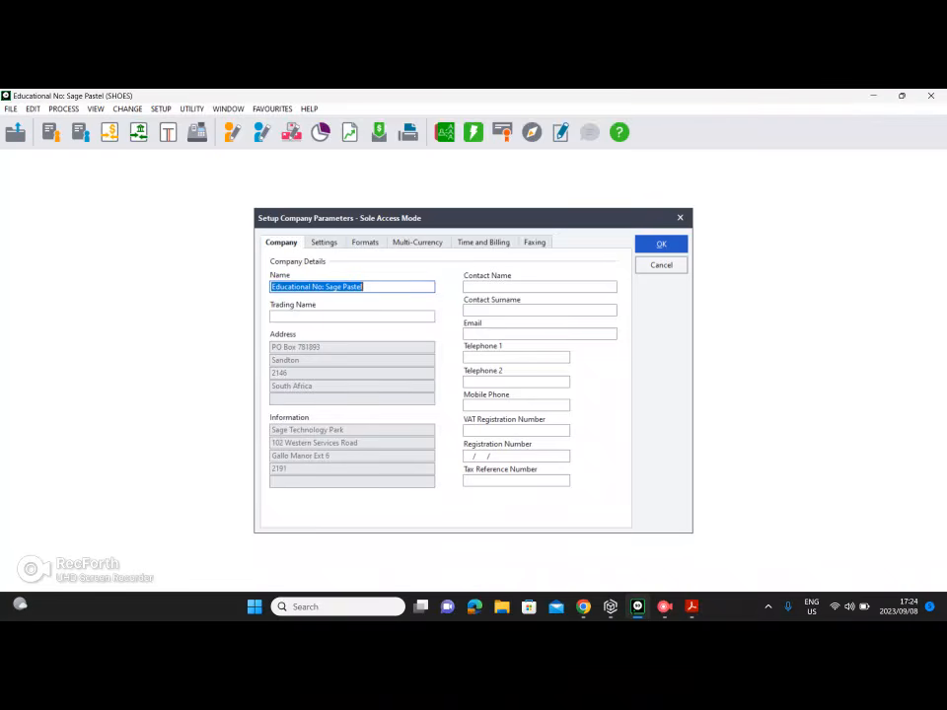
key(alt+Tab)
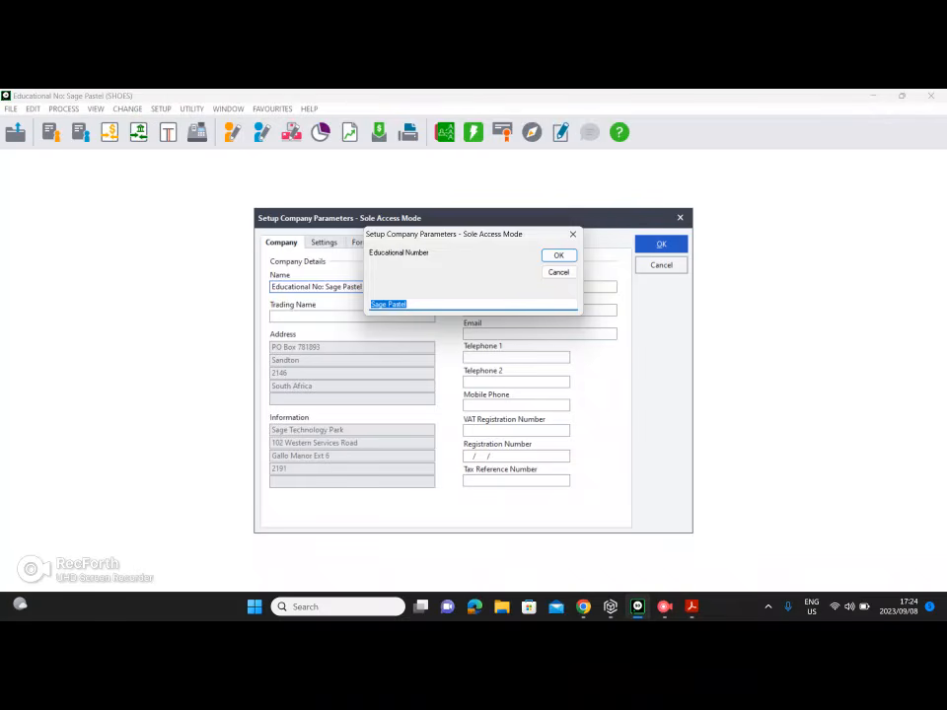
text(EXAMINATION NUMBER)
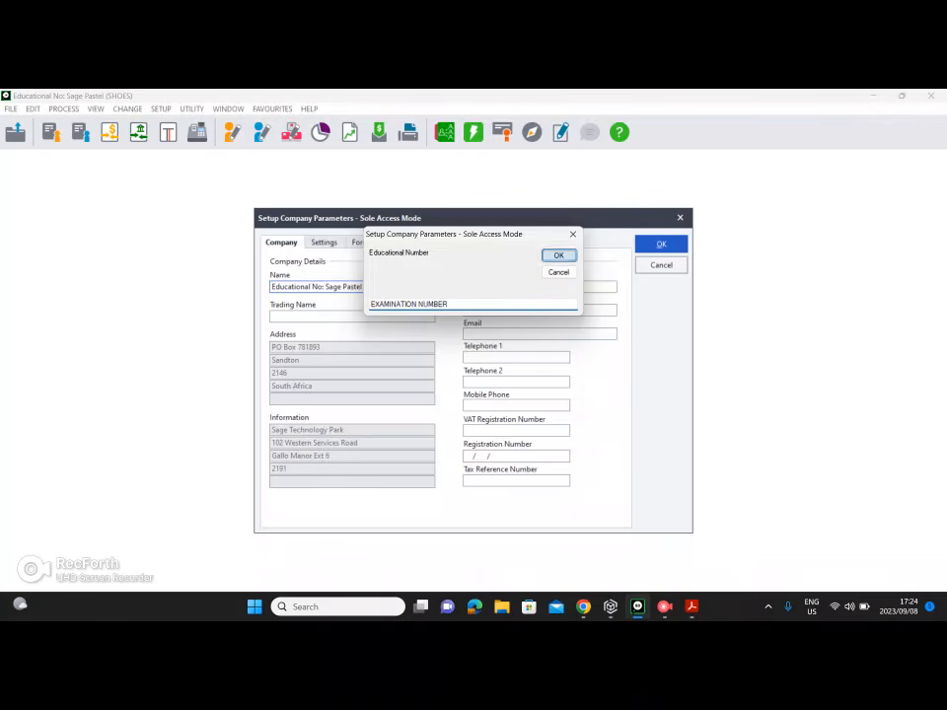
key(Return)
key(Return)
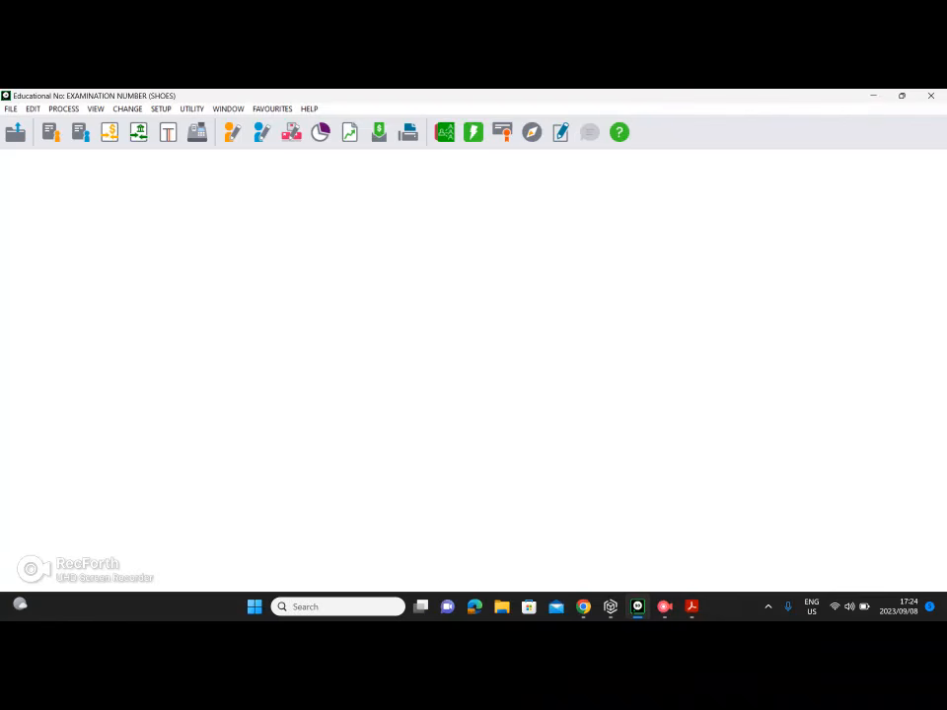
- Switch to the exam paper PDF and review the entry types and the general ledger accounts with their 1 May 2021 balances
mouse_move(692, 607)
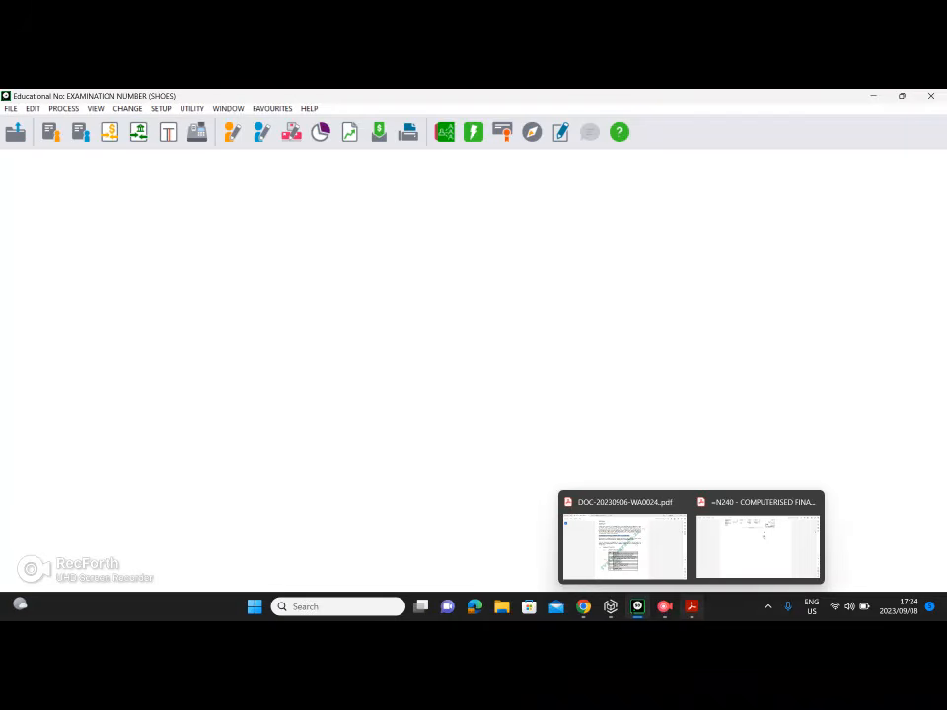
click(624, 543)
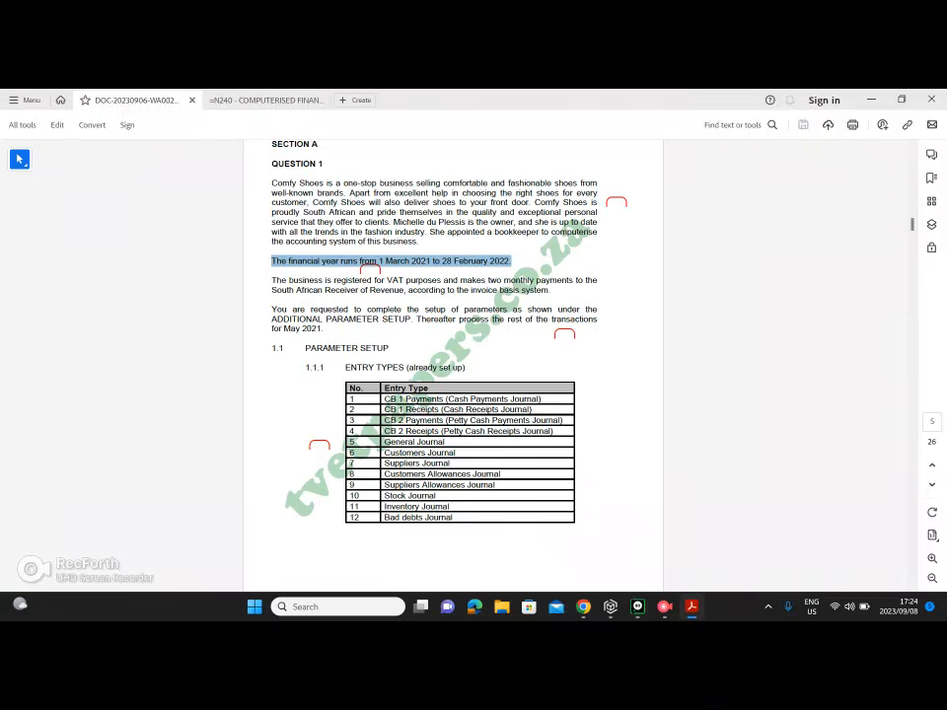
scroll(454, 365, down, 10)
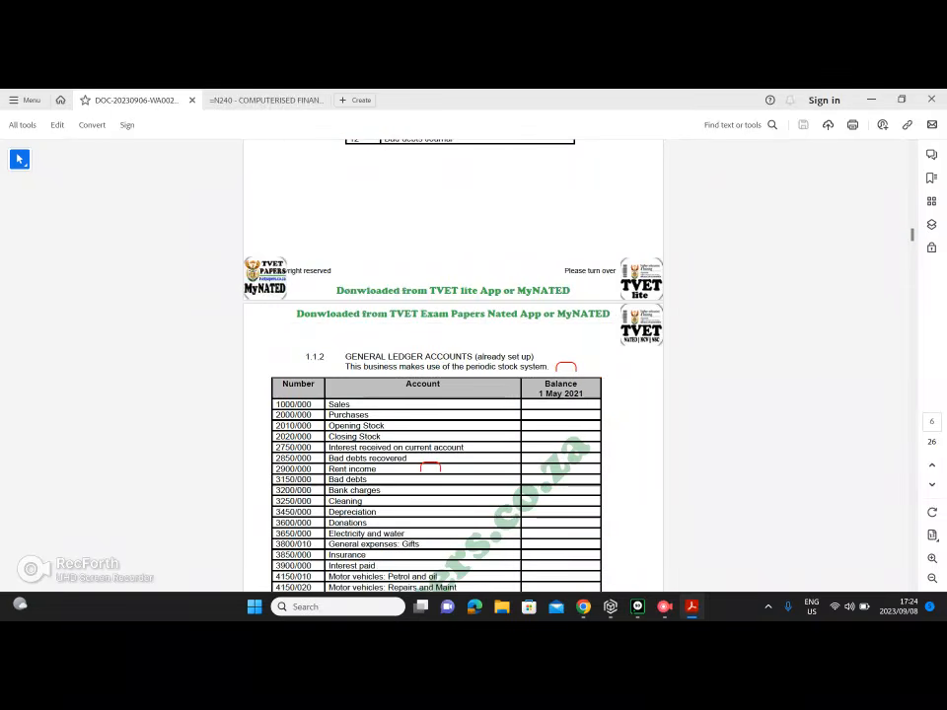
scroll(454, 365, up, 5)
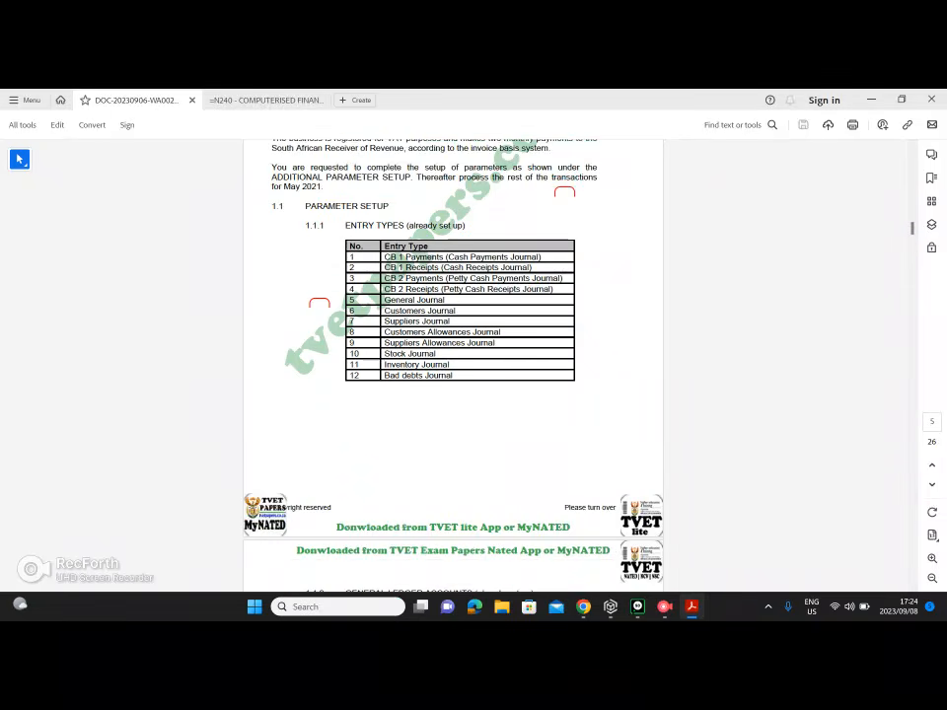
scroll(454, 365, down, 8)
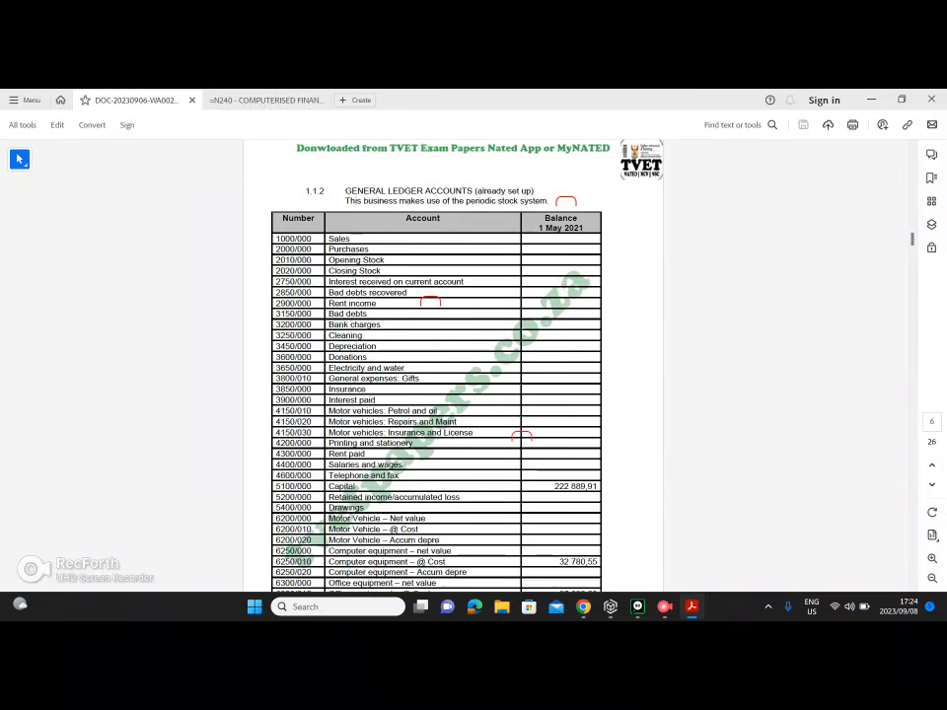
scroll(436, 394, down, 1)
scroll(436, 365, down, 2)
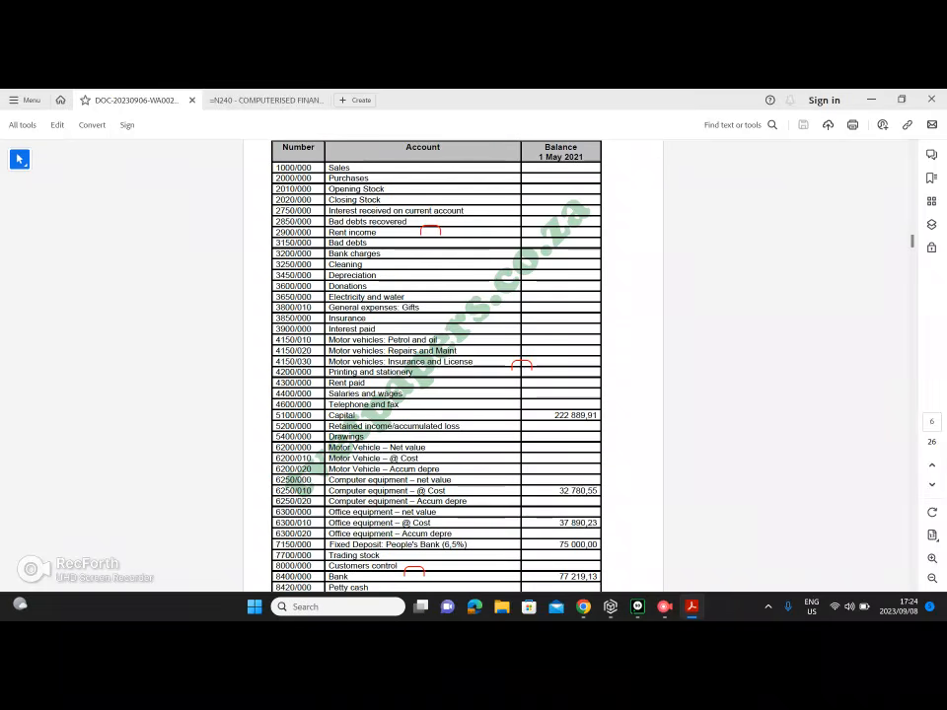
scroll(436, 366, down, 2)
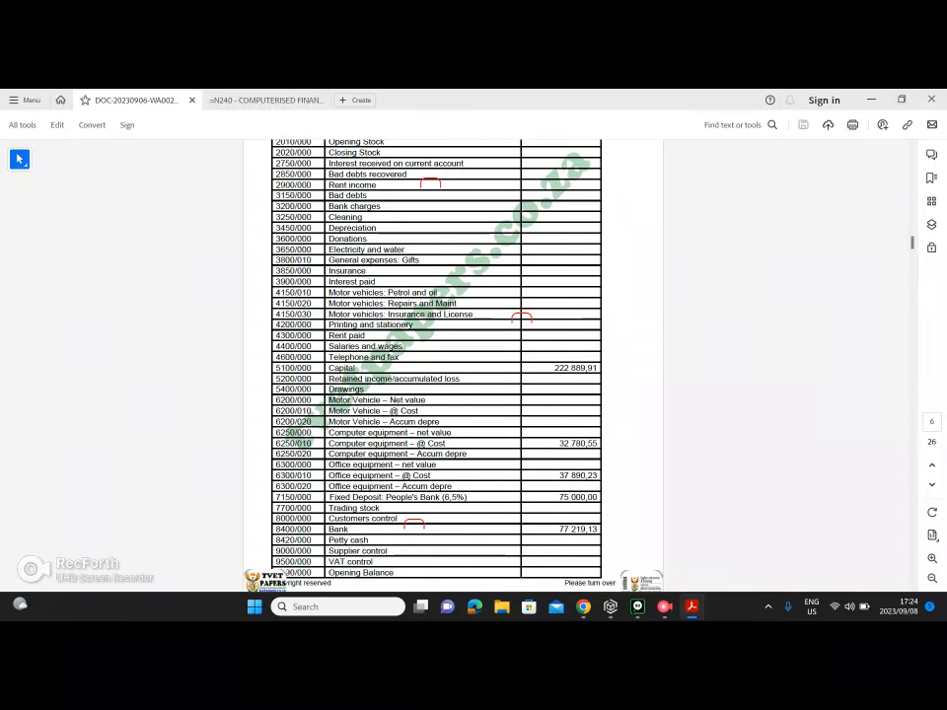
scroll(436, 365, up, 4)
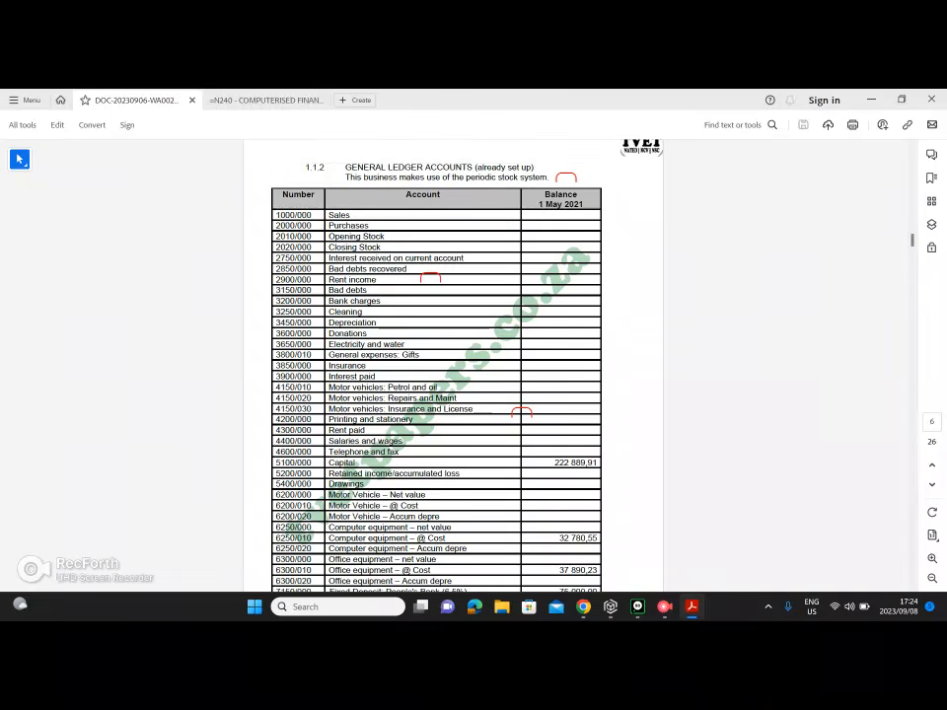
- Examine the suppliers' schedule, the customers' age analysis and the stock item table in sections 1.1.3 to 1.1.5
scroll(436, 366, down, 17)
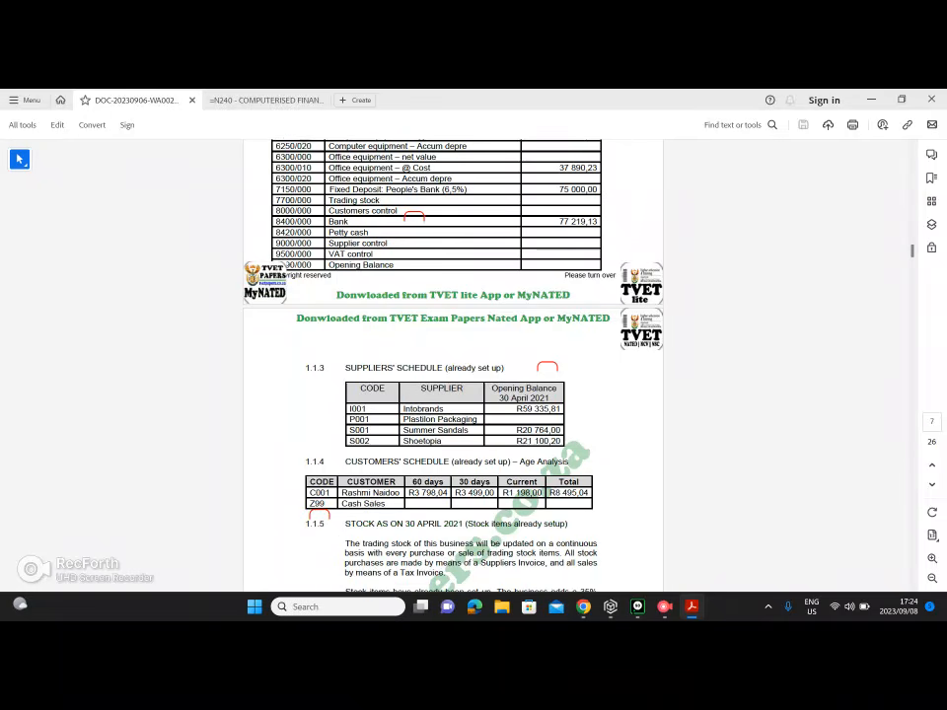
scroll(453, 395, down, 2)
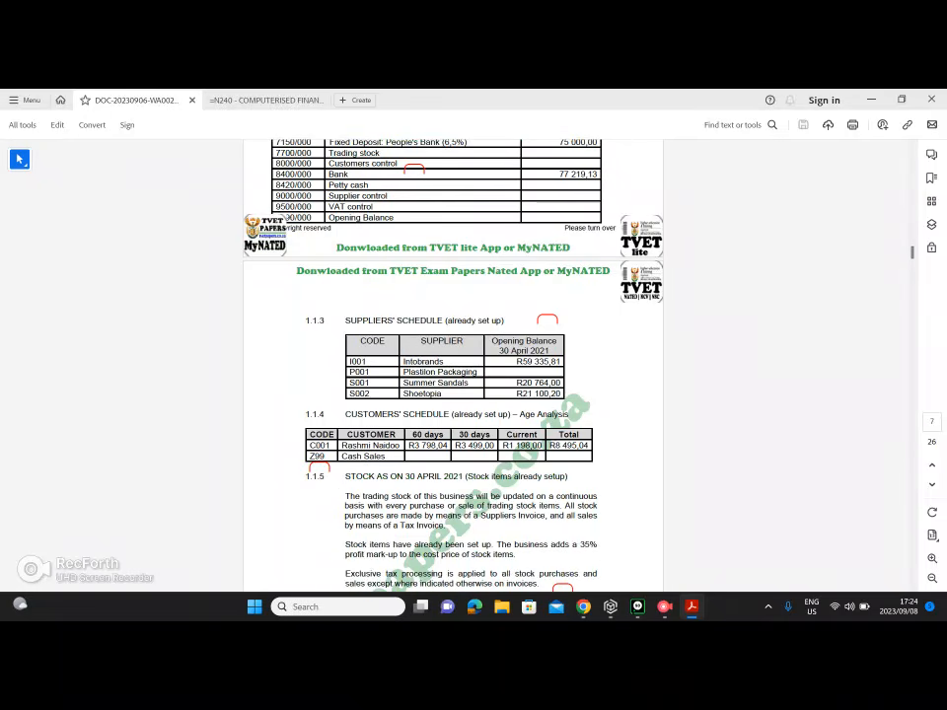
scroll(453, 395, down, 5)
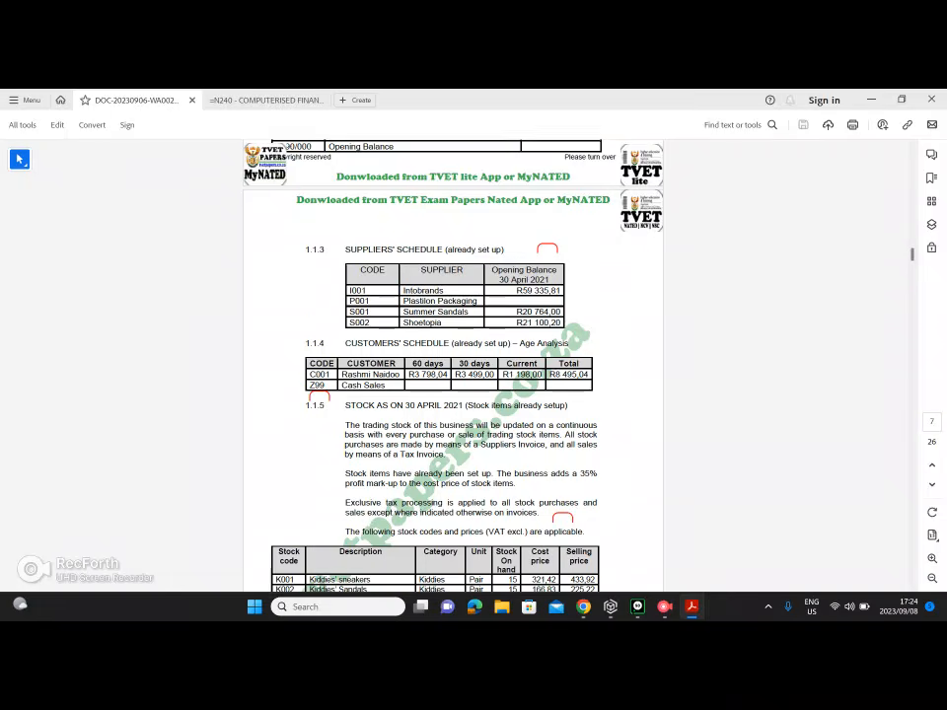
scroll(453, 395, down, 3)
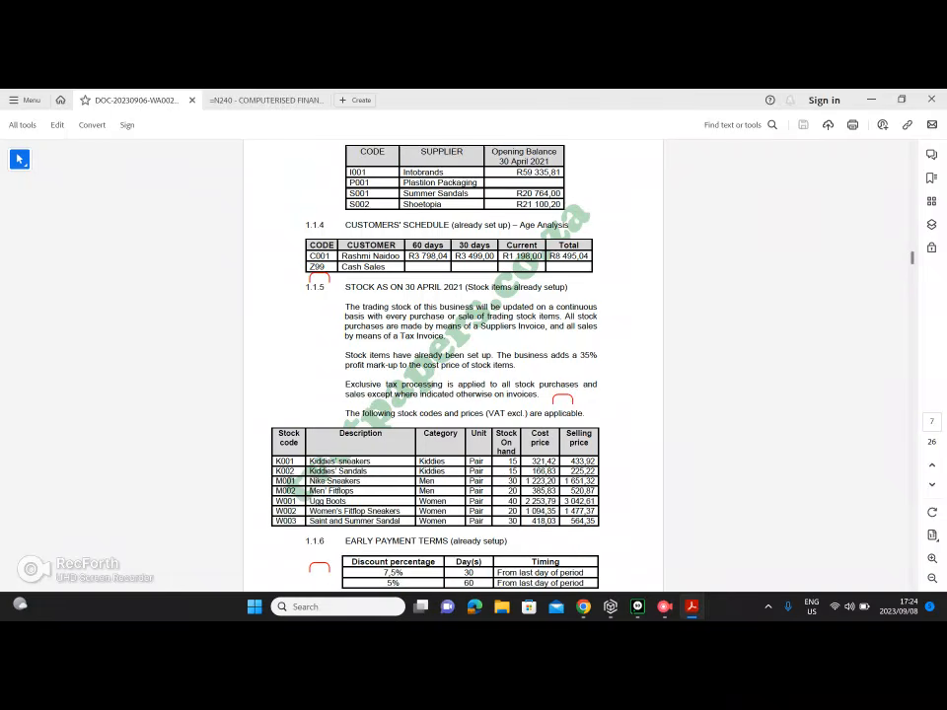
scroll(453, 395, down, 1)
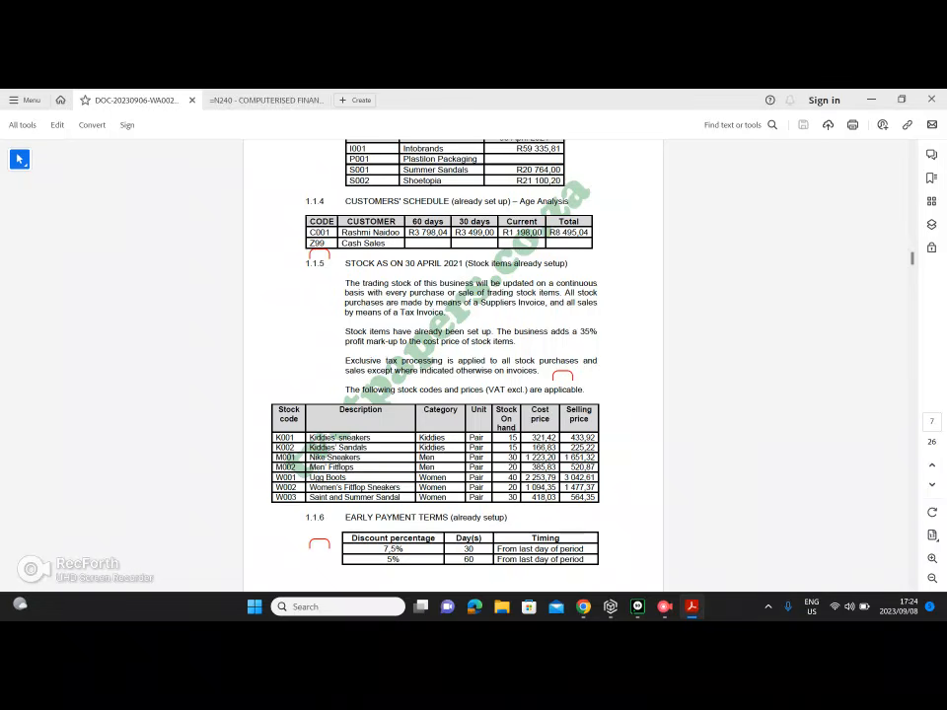
drag(335, 452, 401, 498)
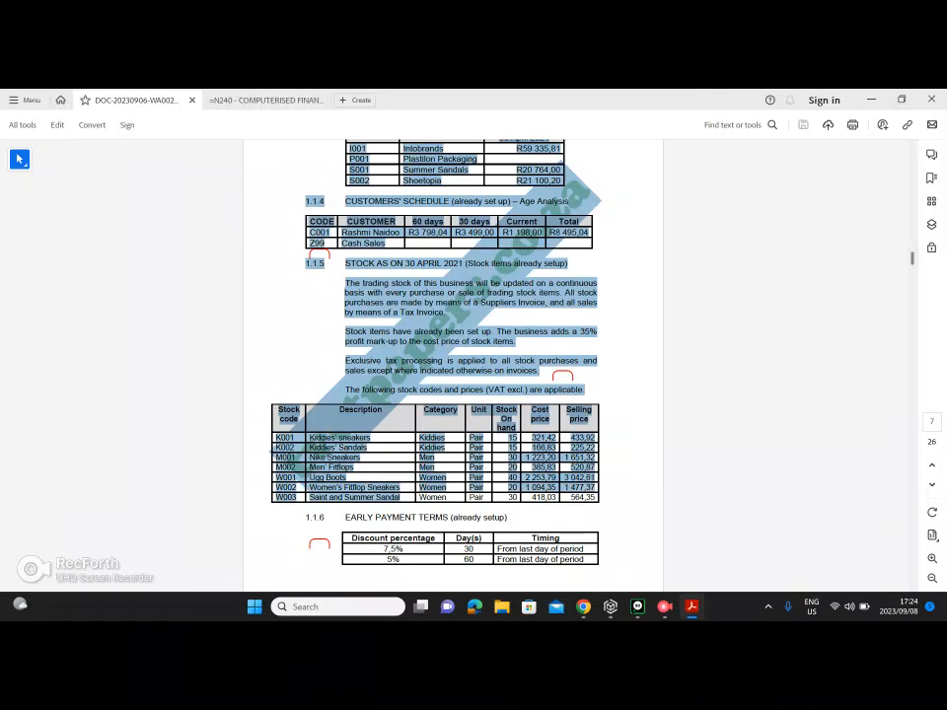
click(401, 499)
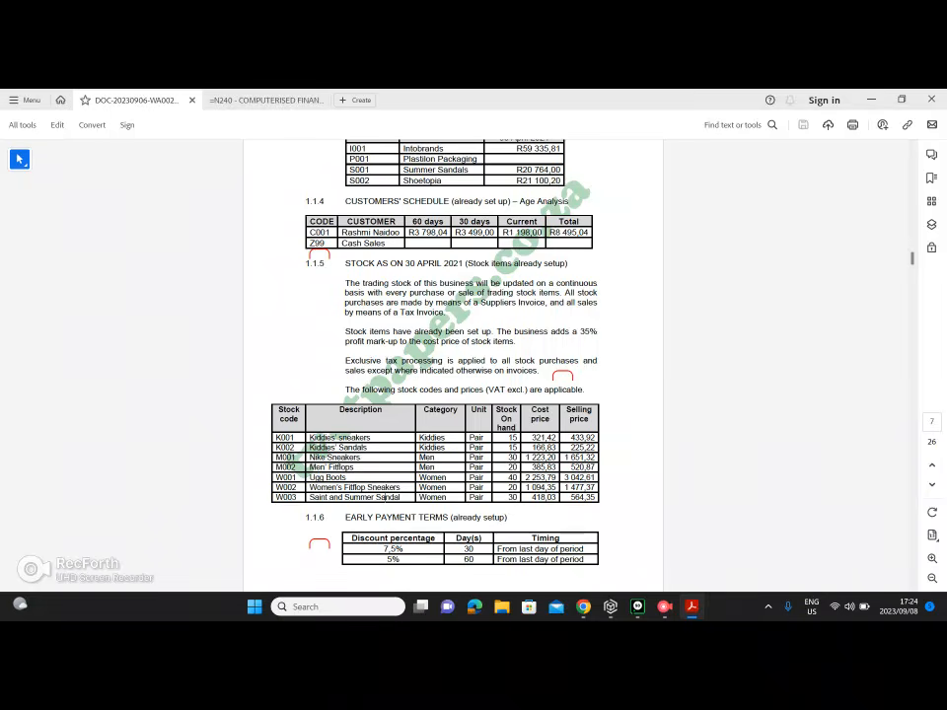
- Review the early payment terms and read the additional parameter setup instructions in section 1.2
scroll(385, 497, down, 3)
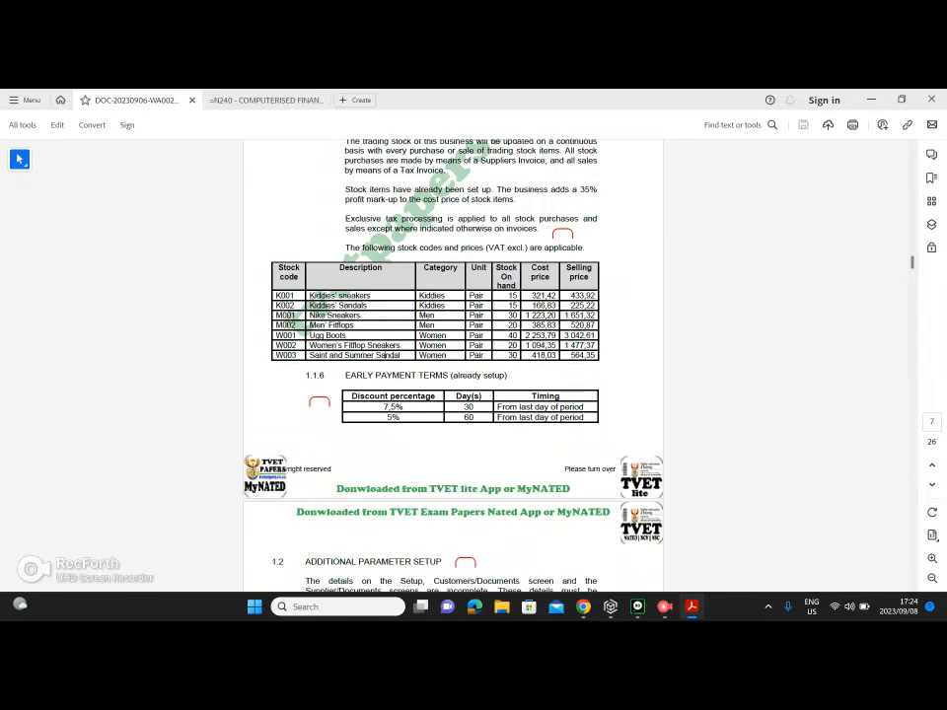
scroll(423, 190, down, 4)
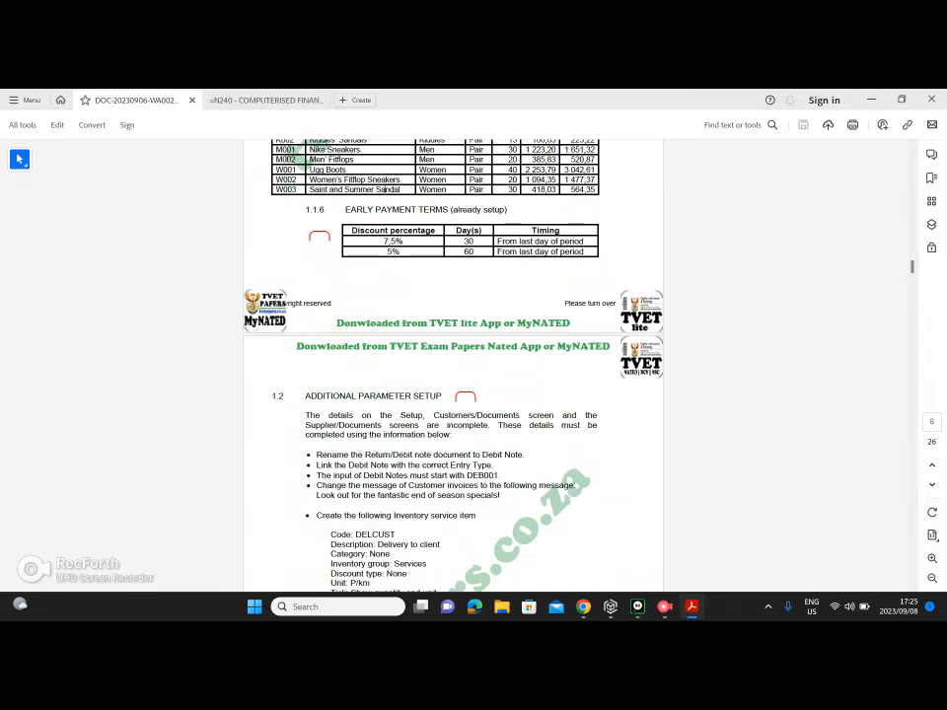
scroll(453, 365, down, 3)
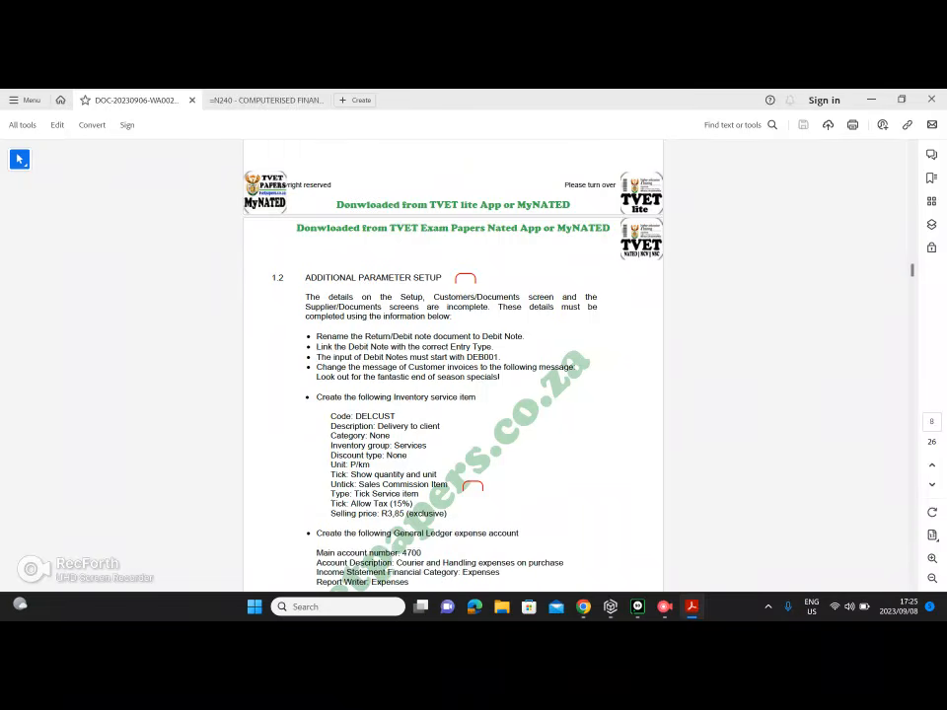
scroll(453, 365, down, 1)
scroll(453, 365, down, 1)
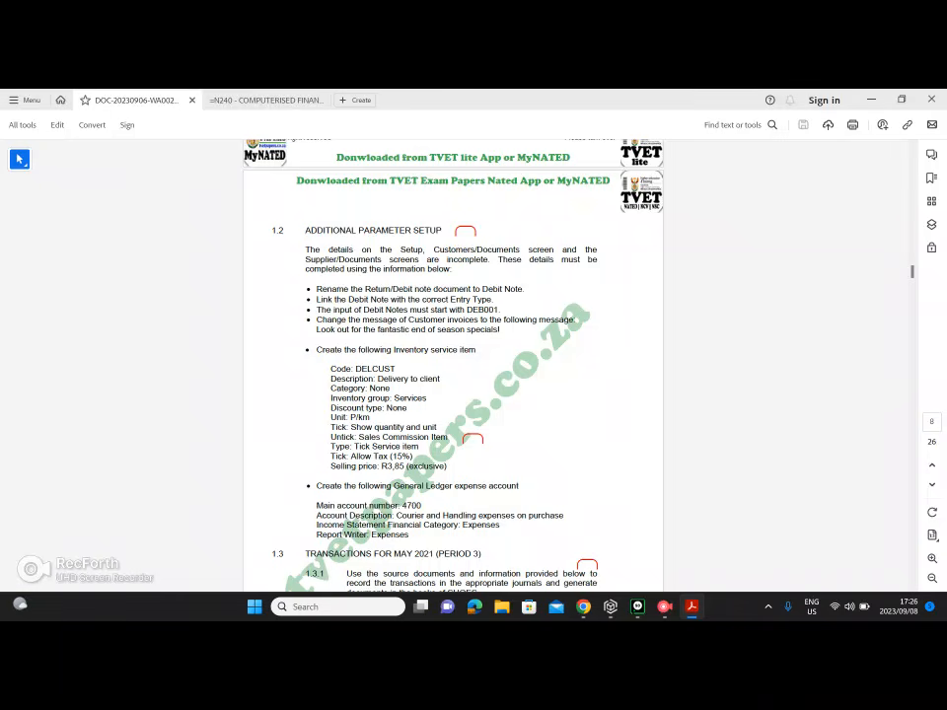
scroll(454, 375, down, 1)
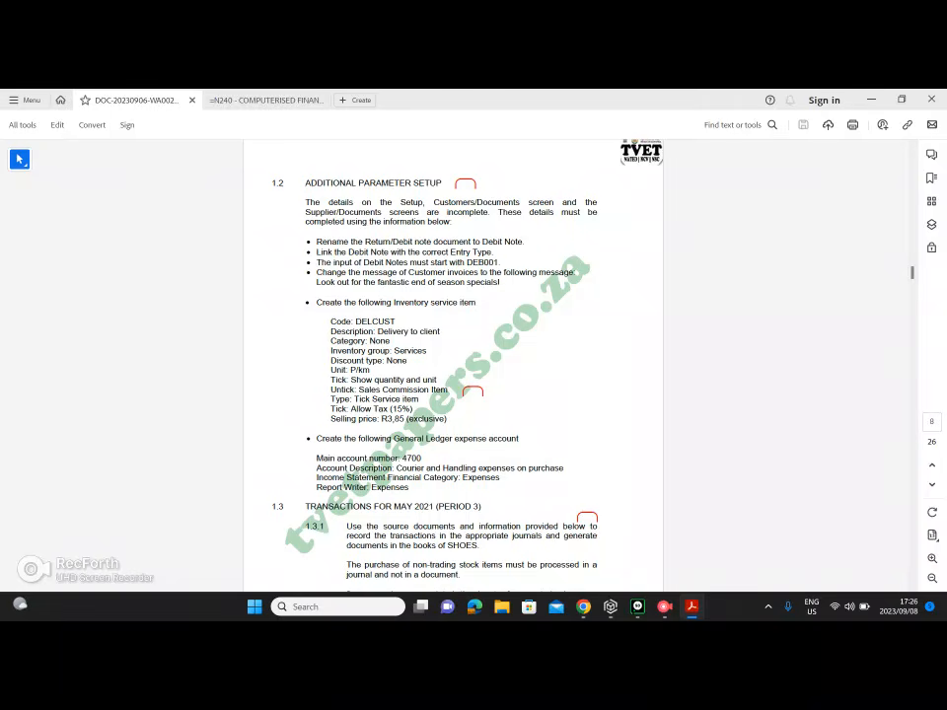
- Switch back to Sage 50c Pastel Partner and open the Return / Debit settings of the supplier documents setup
key(alt+Tab)
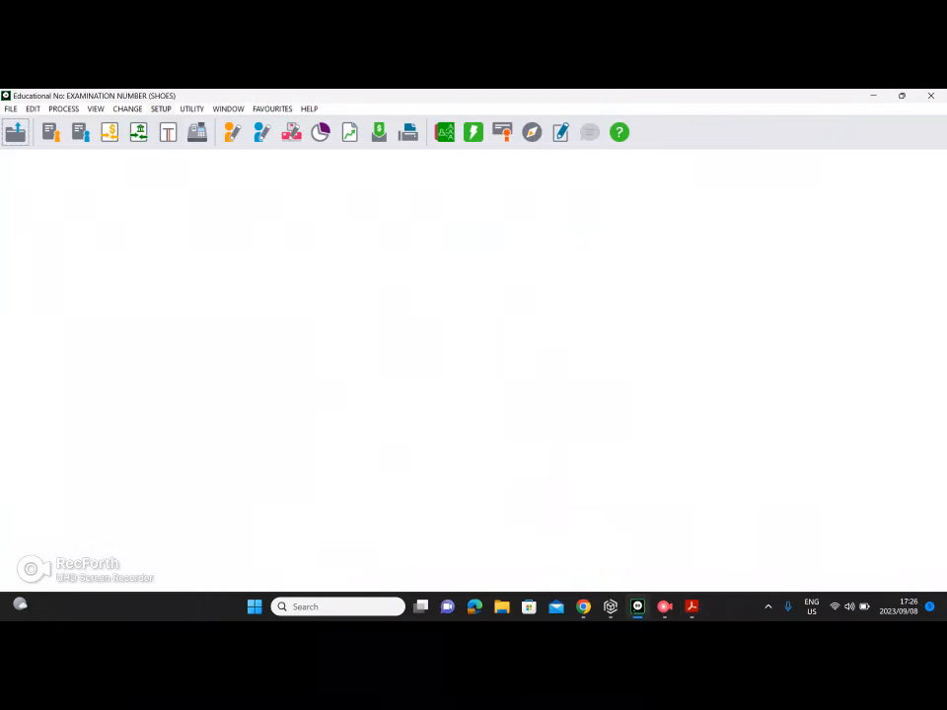
click(161, 110)
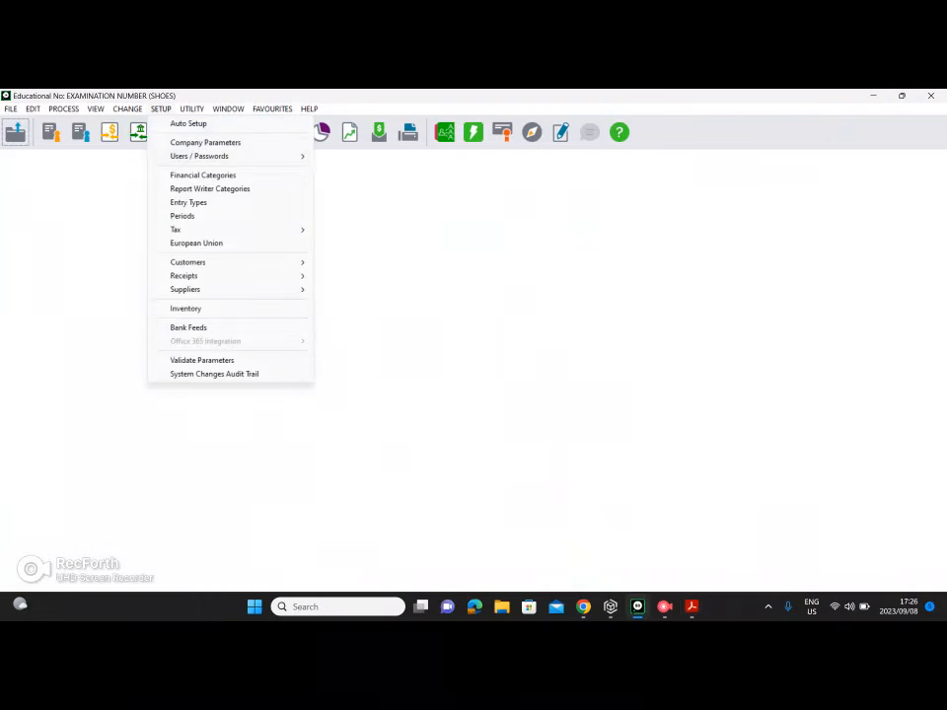
click(346, 303)
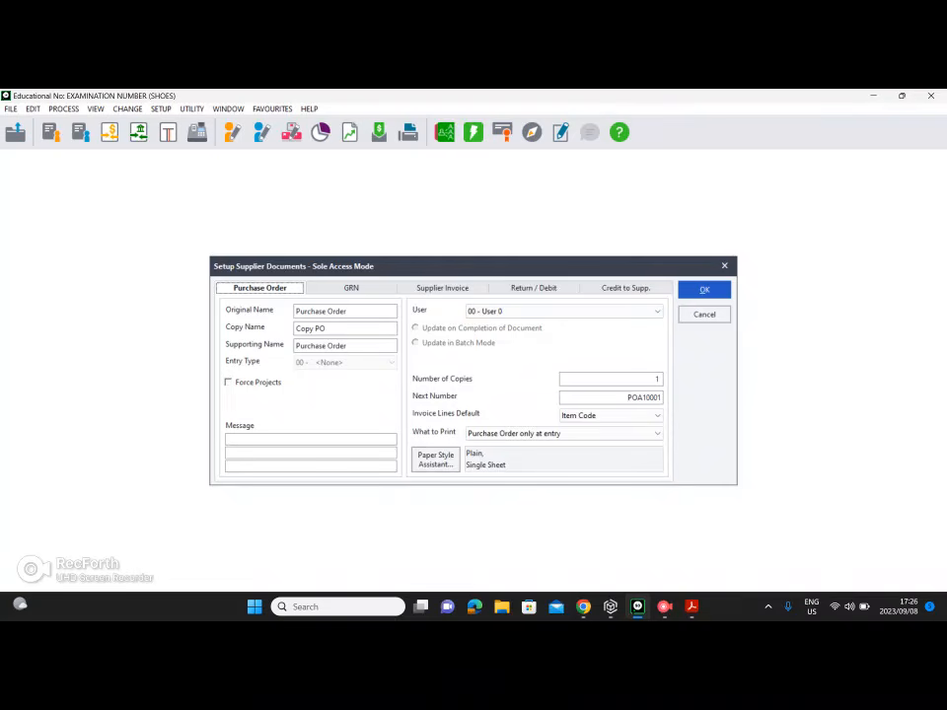
click(442, 289)
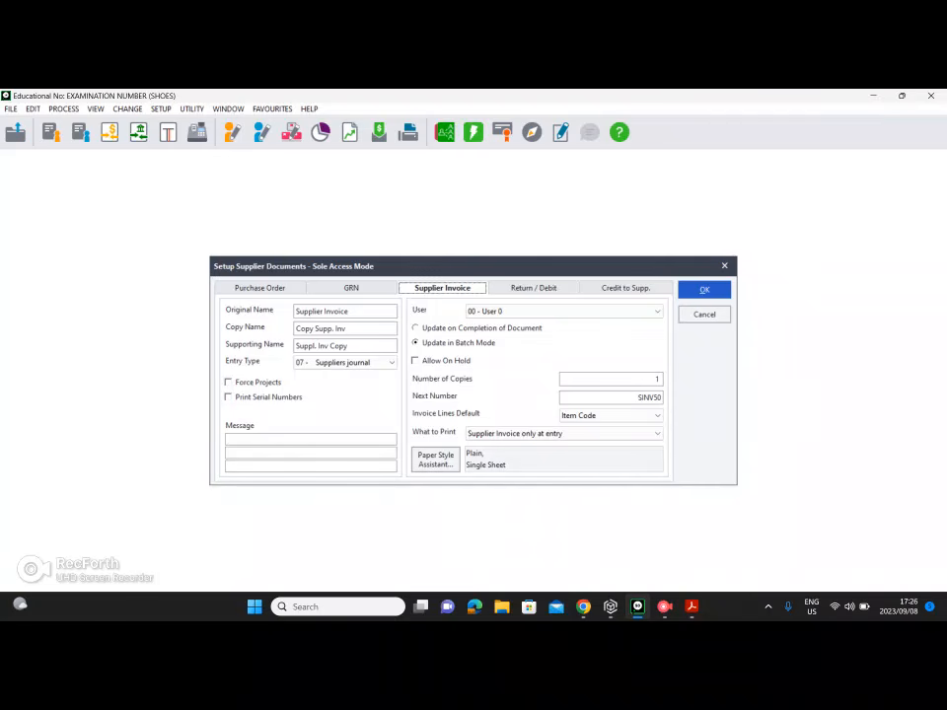
click(533, 288)
click(443, 288)
click(533, 288)
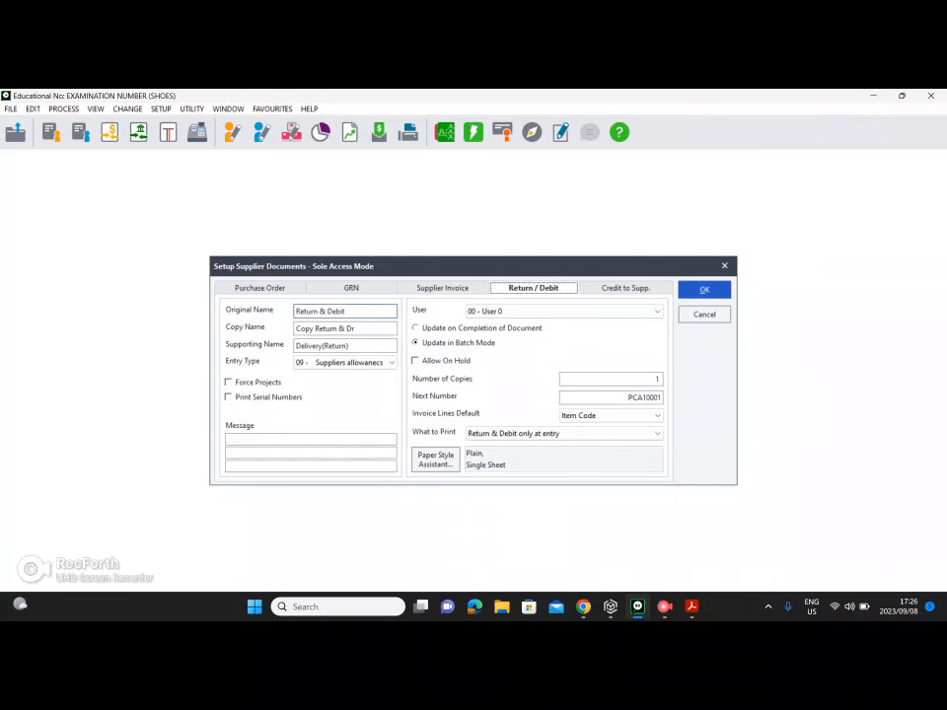
key(Tab)
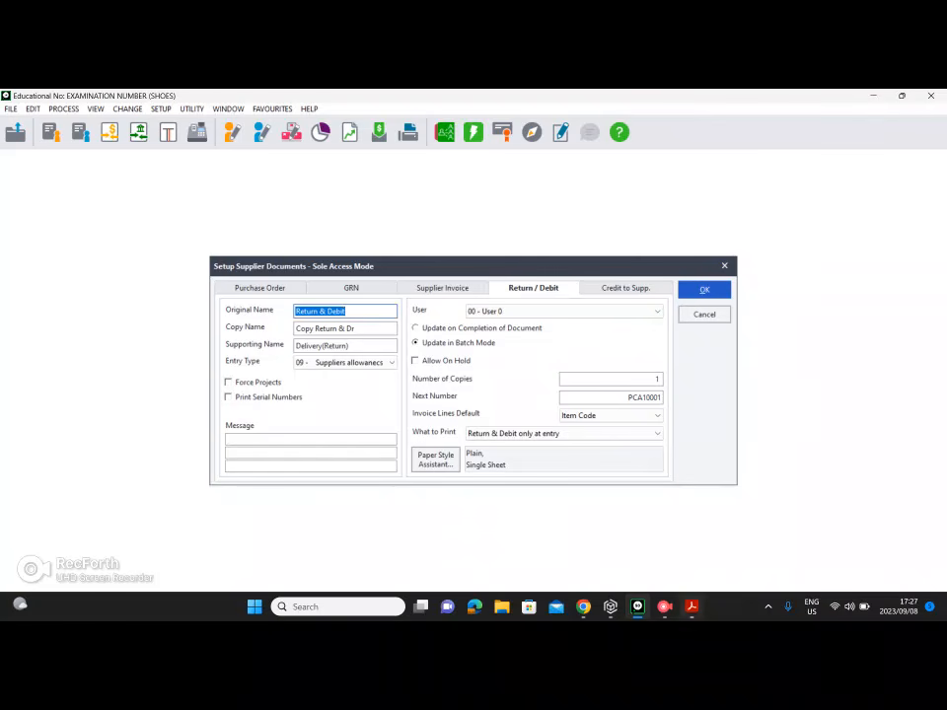
- Check the required document name in the exam paper and set the Return / Debit document's original name to DEBIT NOTE
click(692, 607)
click(628, 549)
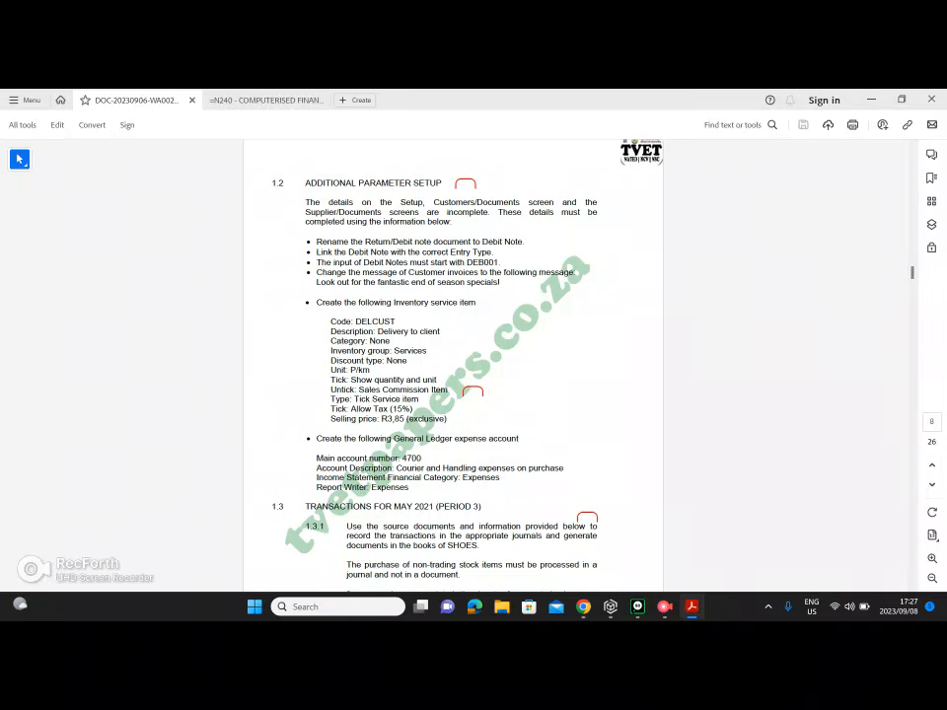
click(637, 607)
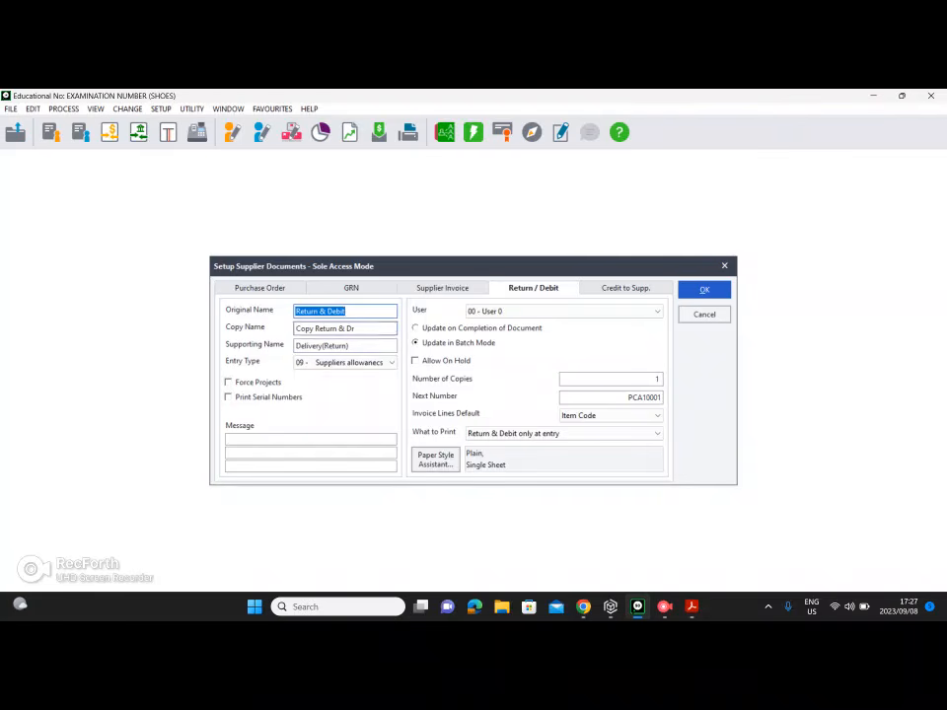
click(346, 311)
key(BackSpace)
key(BackSpace)
key(BackSpace)
key(BackSpace)
key(BackSpace)
key(BackSpace)
key(BackSpace)
key(BackSpace)
key(BackSpace)
key(BackSpace)
key(BackSpace)
key(BackSpace)
key(BackSpace)
key(BackSpace)
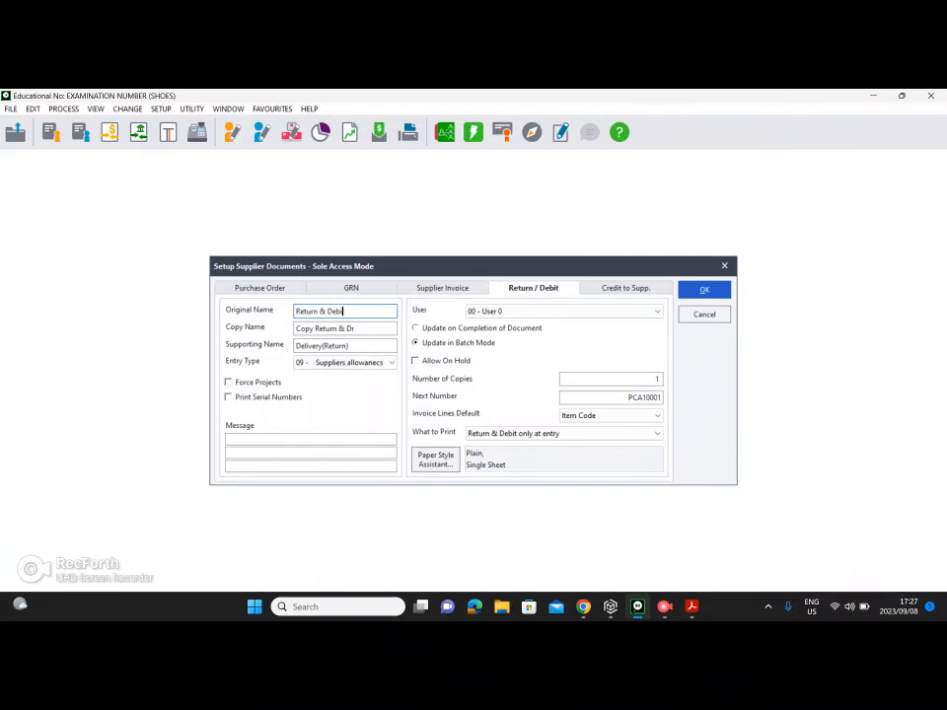
text(DEBO)
key(BackSpace)
text(IT NOTE)
key(shift+Home)
click(229, 383)
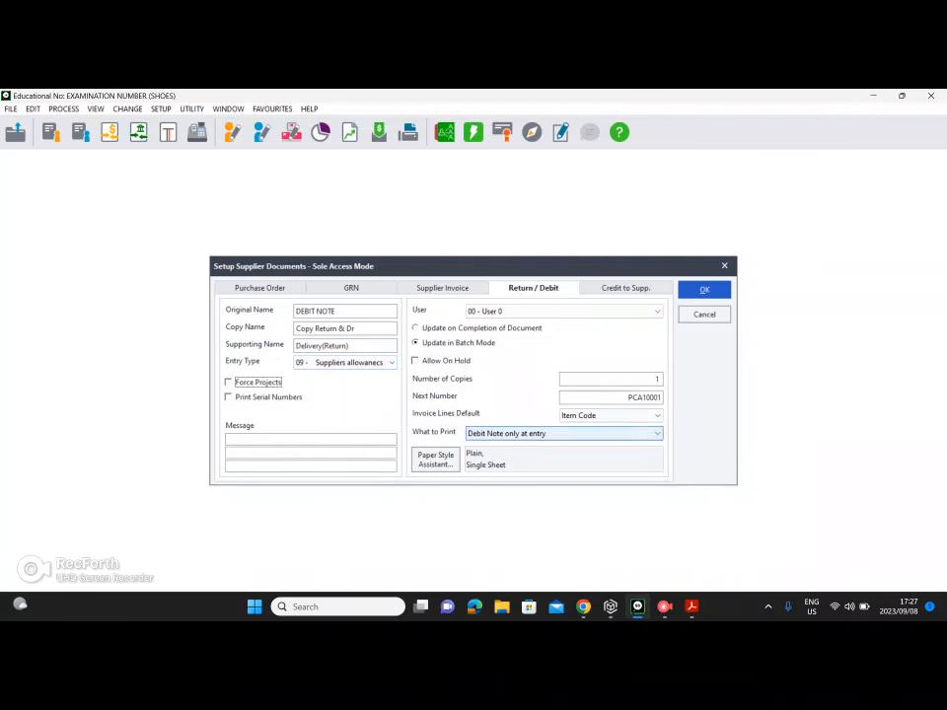
- Set the debit note's next number to DEB001, checking it against the exam paper's instructions
click(874, 96)
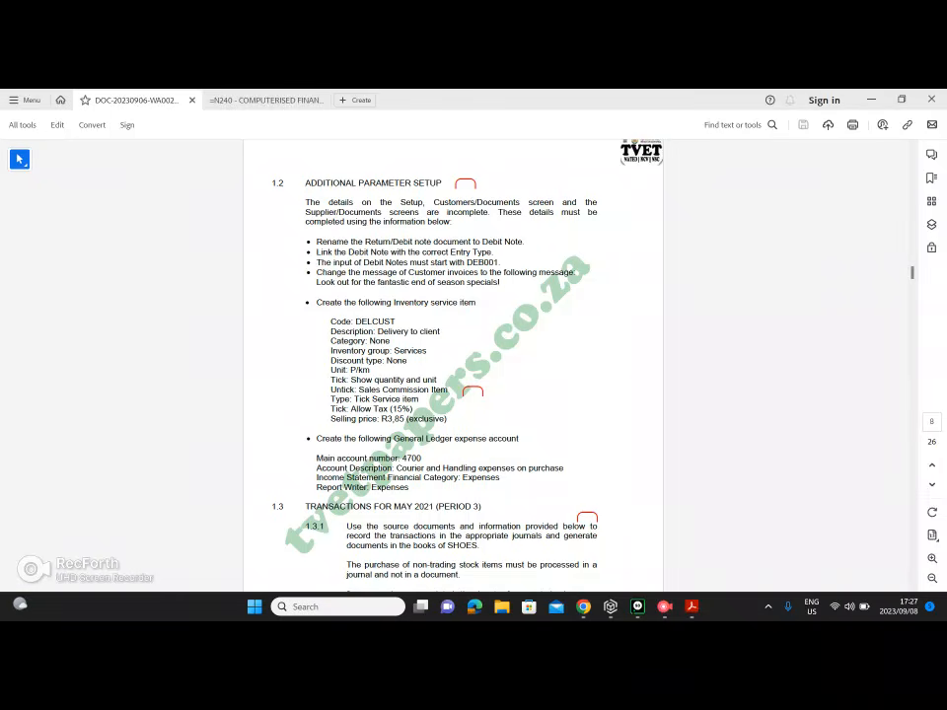
click(637, 607)
click(630, 398)
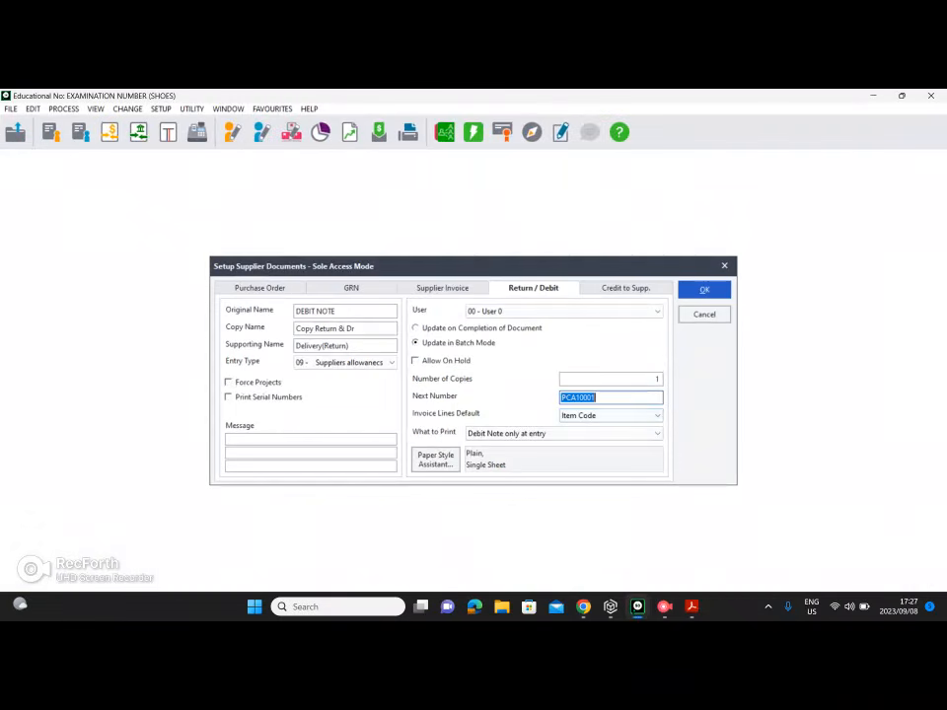
text(DEB001)
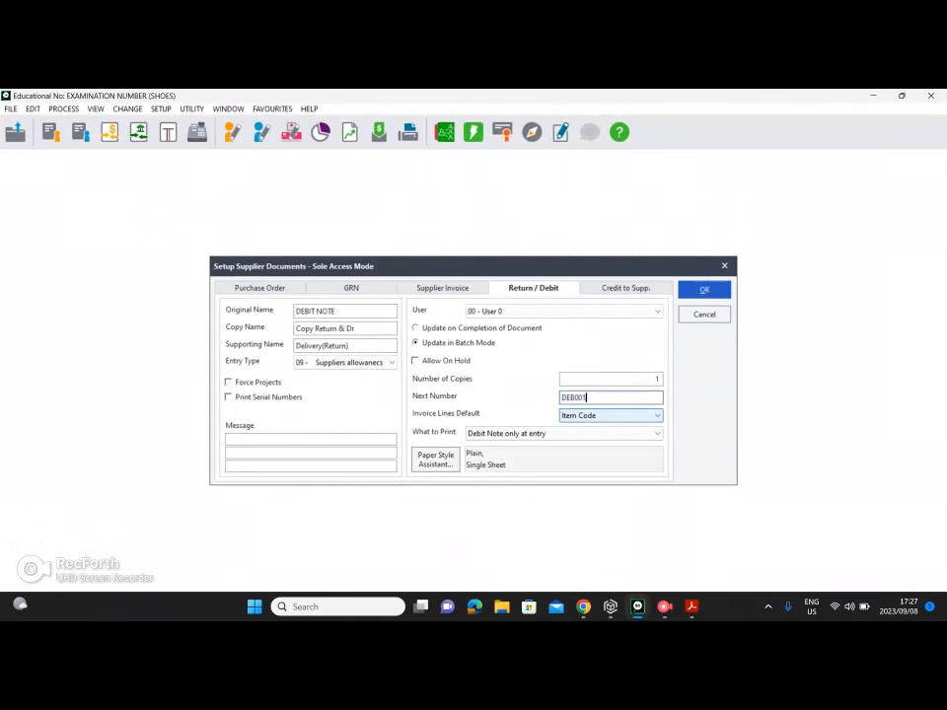
click(637, 607)
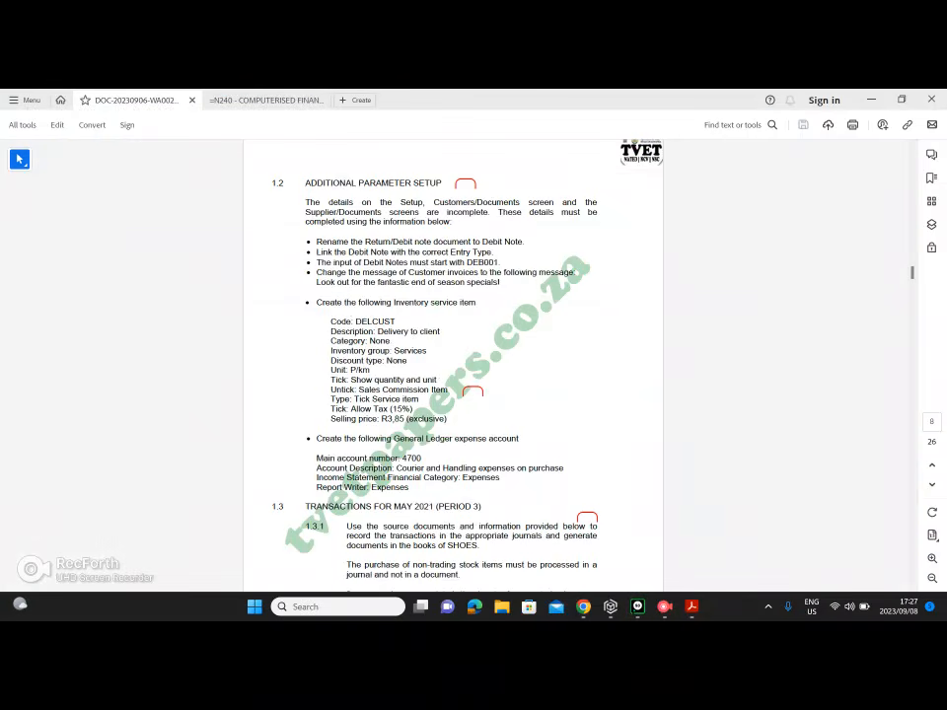
key(alt+Tab)
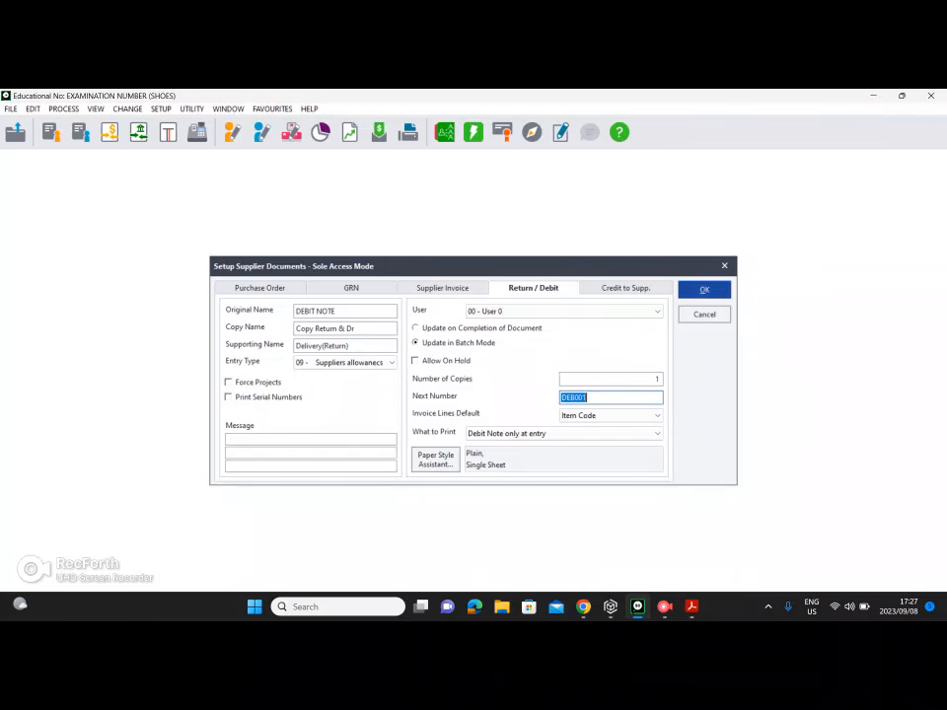
- Save the supplier document settings and open the customer documents setup
click(705, 290)
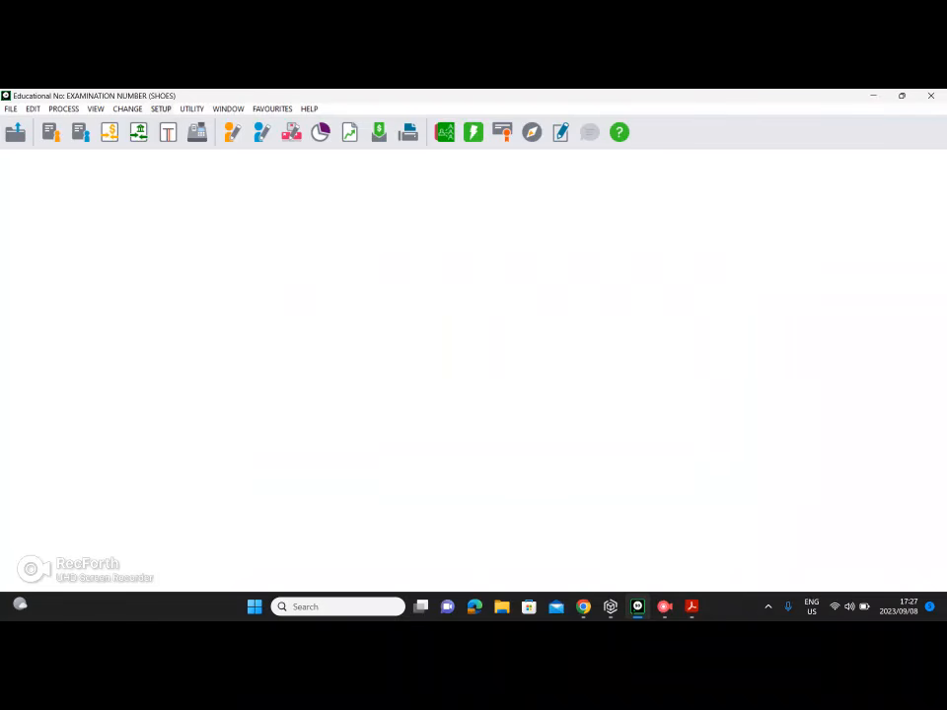
click(161, 109)
mouse_move(188, 276)
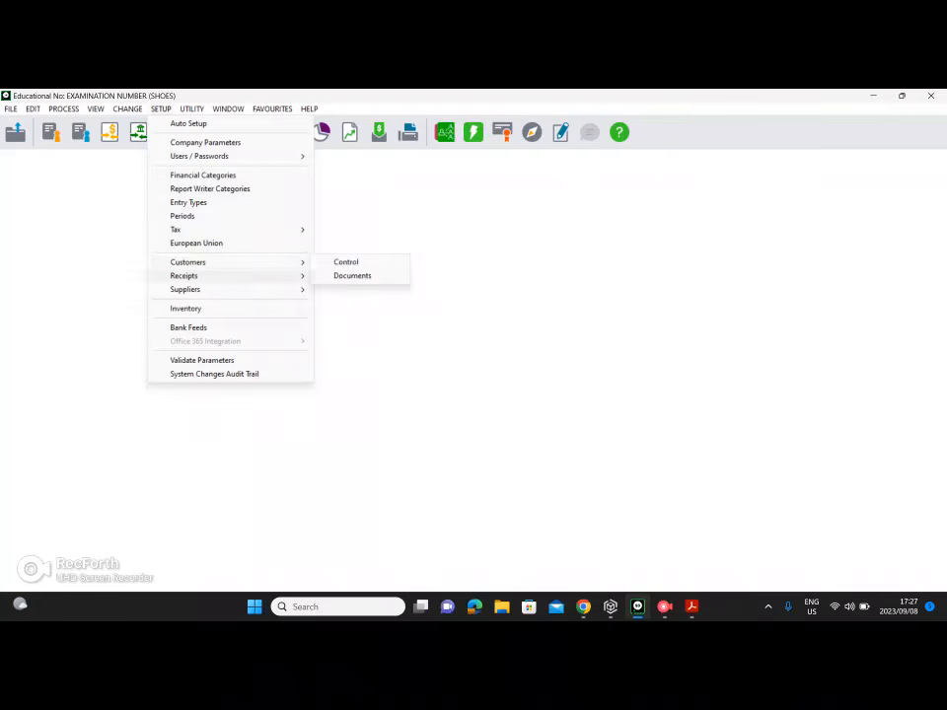
click(352, 276)
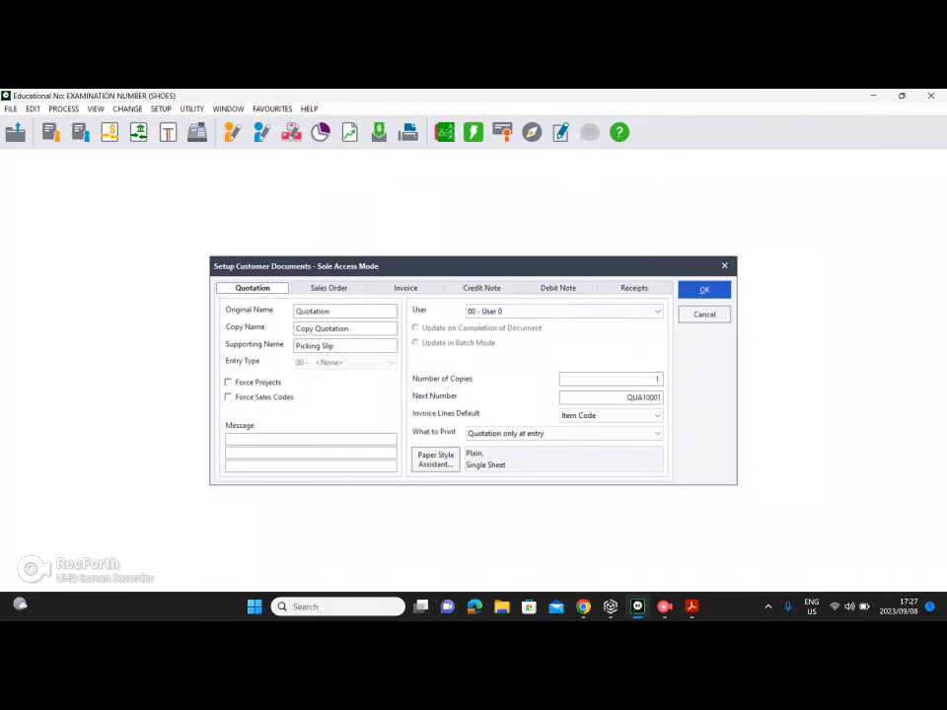
- Compare the Invoice and Credit Note settings in the customer documents setup, ending on the Invoice settings
click(406, 288)
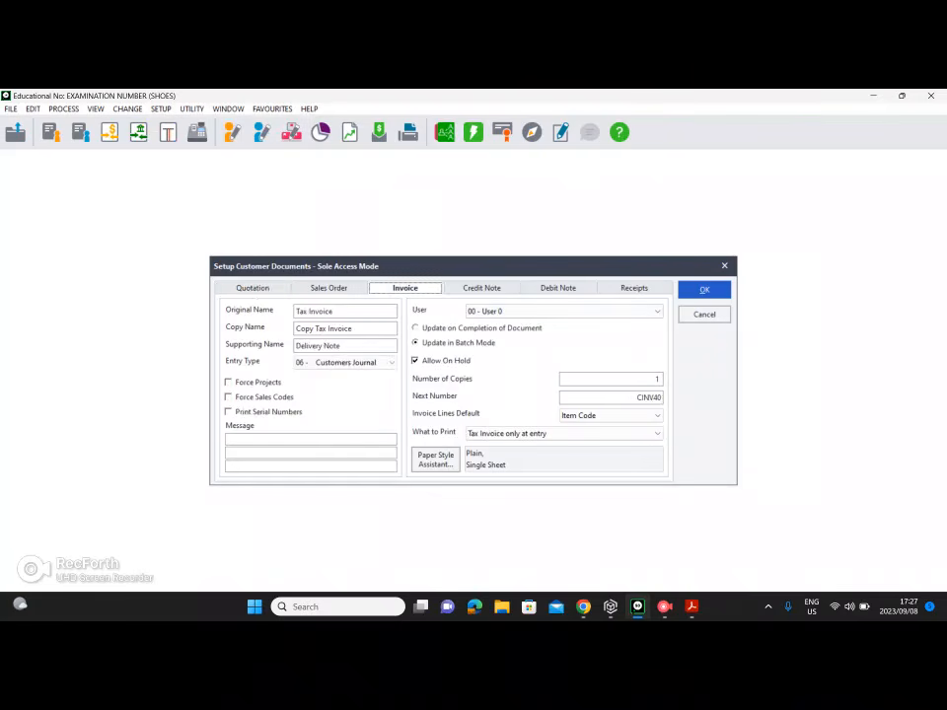
click(481, 288)
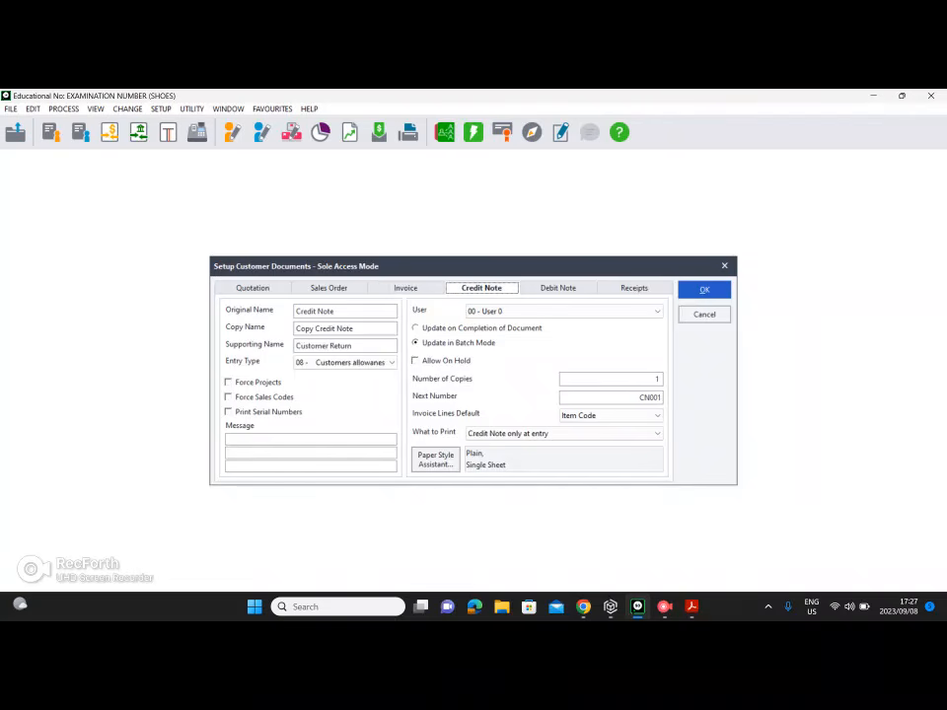
click(405, 288)
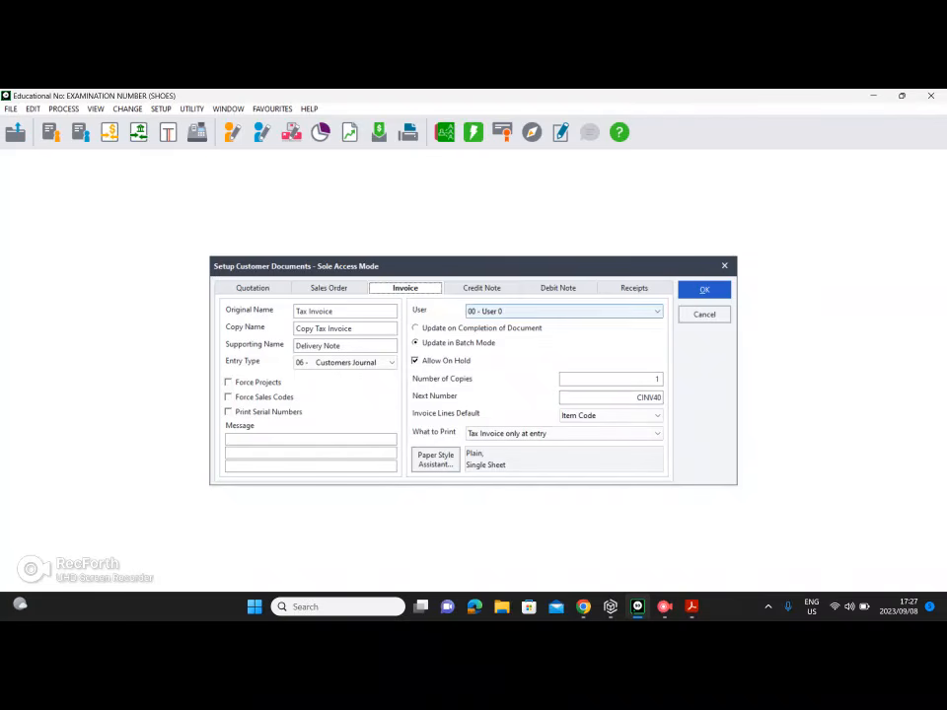
click(481, 288)
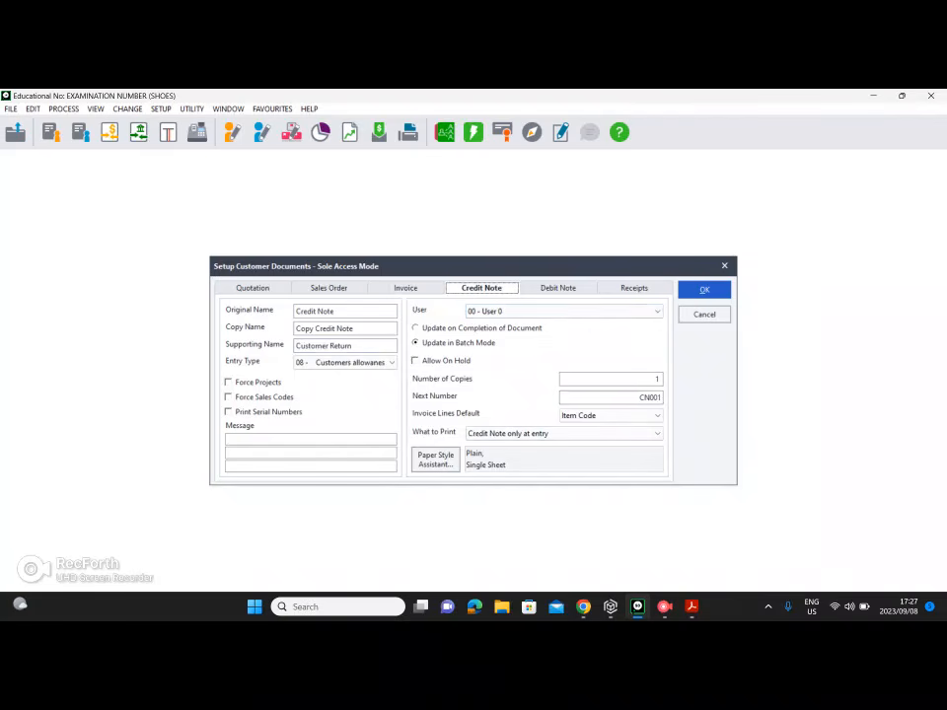
click(406, 289)
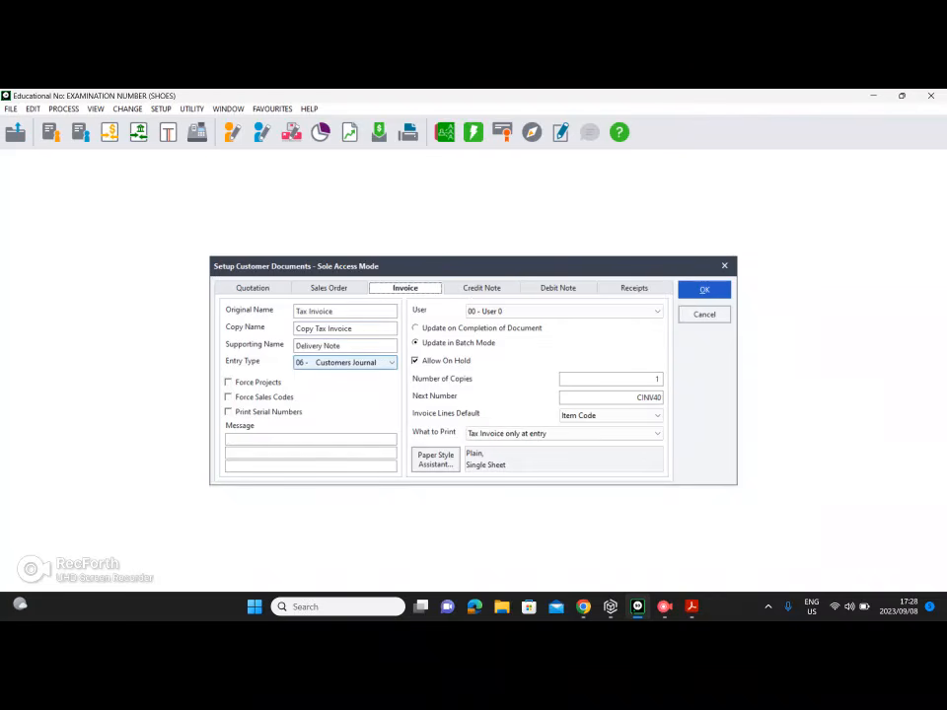
click(482, 288)
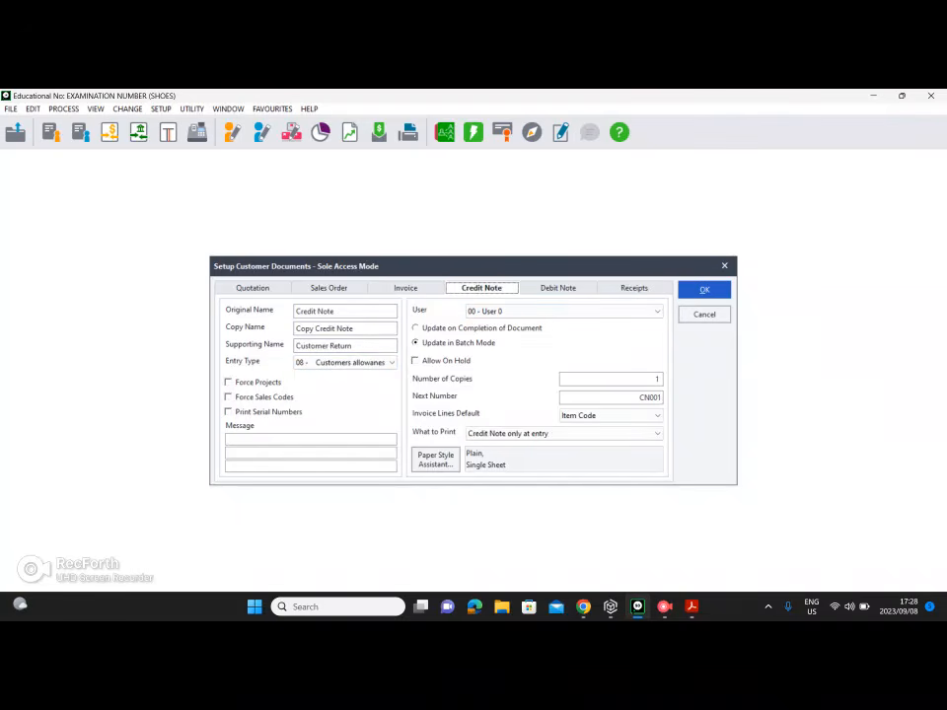
click(405, 288)
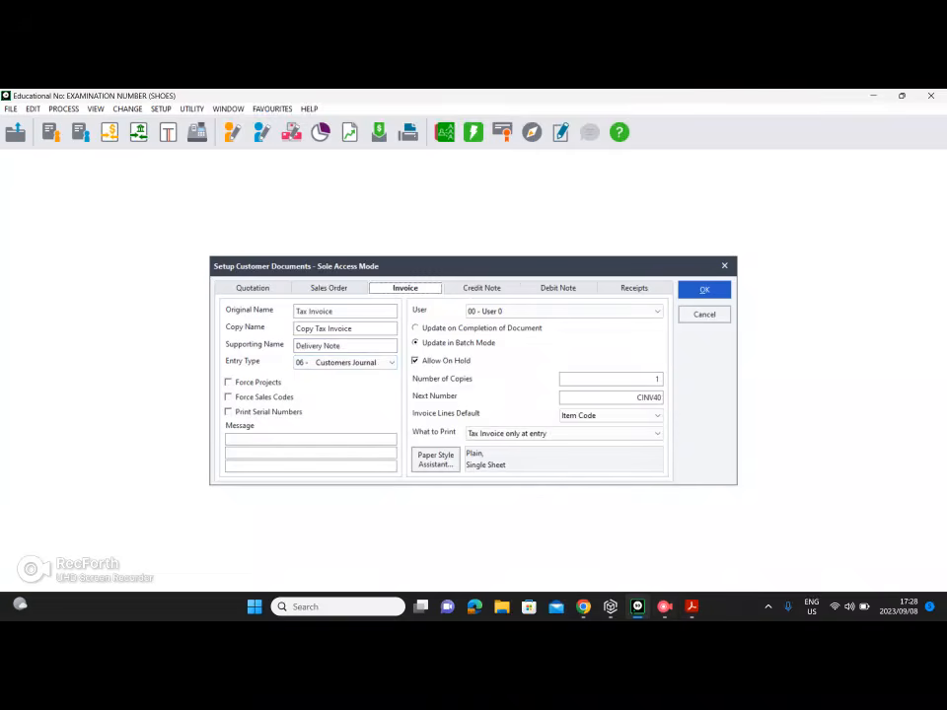
- Switch to the exam paper in Adobe Acrobat Reader, check the customer invoice message instruction, and return to Sage 50c Pastel Partner
mouse_move(583, 607)
mouse_move(691, 607)
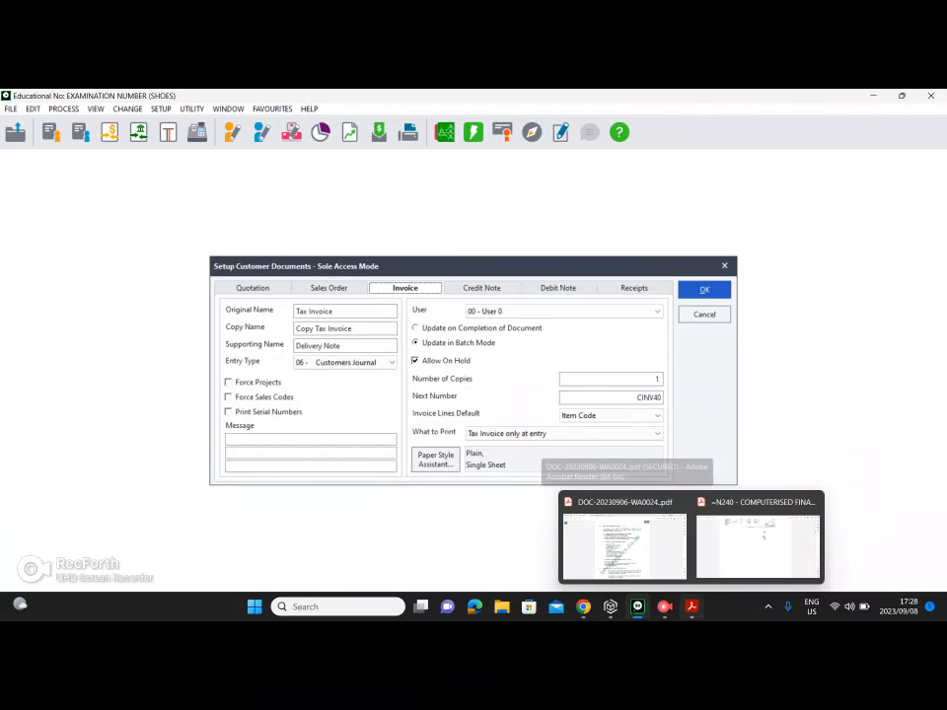
click(624, 538)
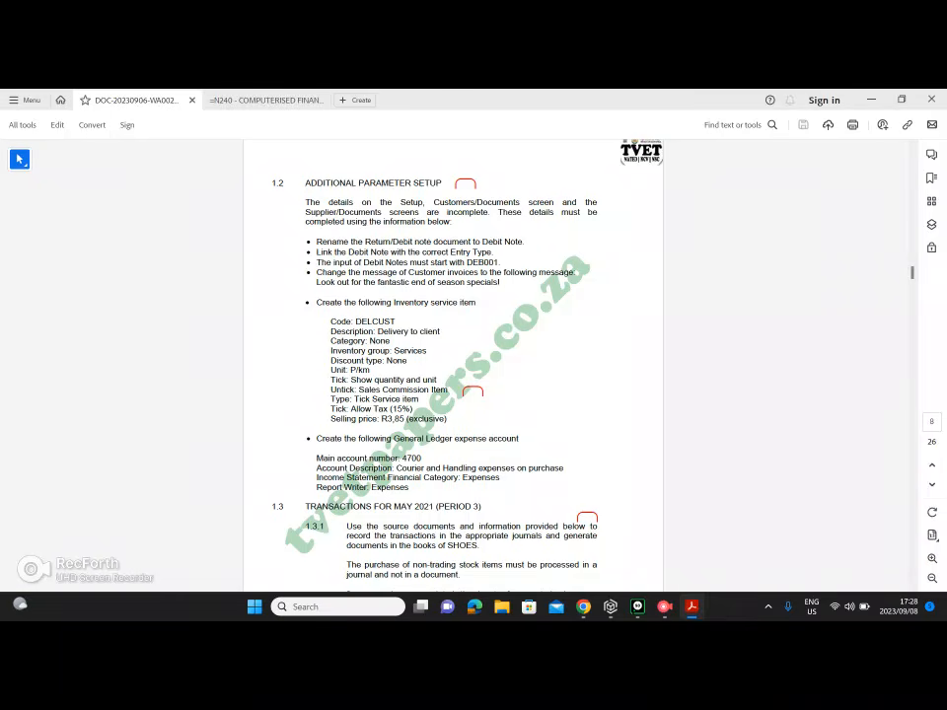
click(639, 607)
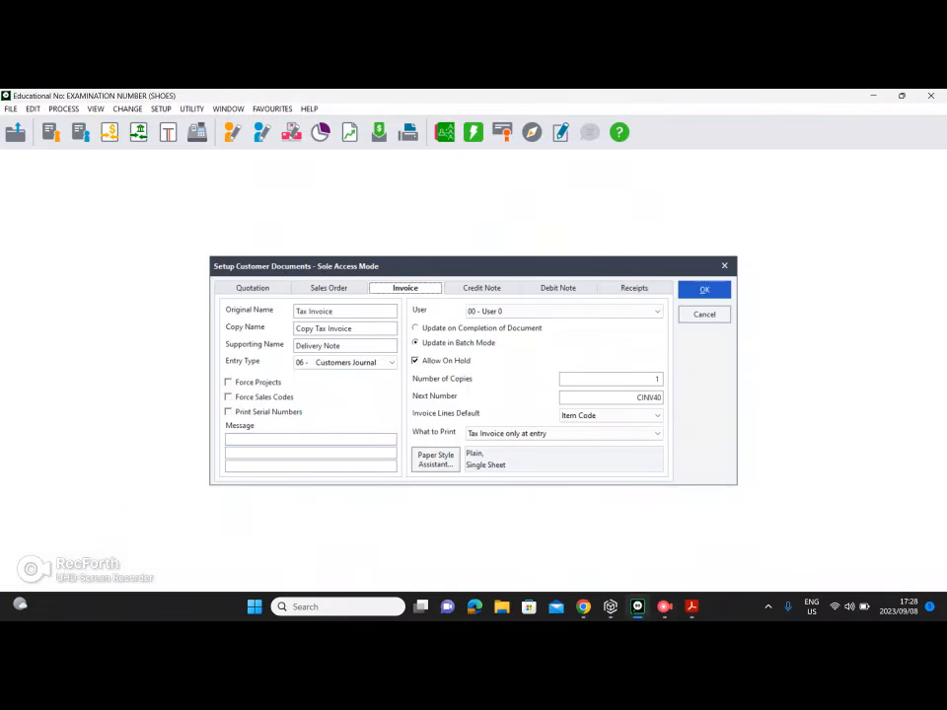
- Enter the exam paper's customer invoice message on two lines: LOOK OUT FOR THE FANTASTIC and END OF SEASON SPECIALS
click(297, 441)
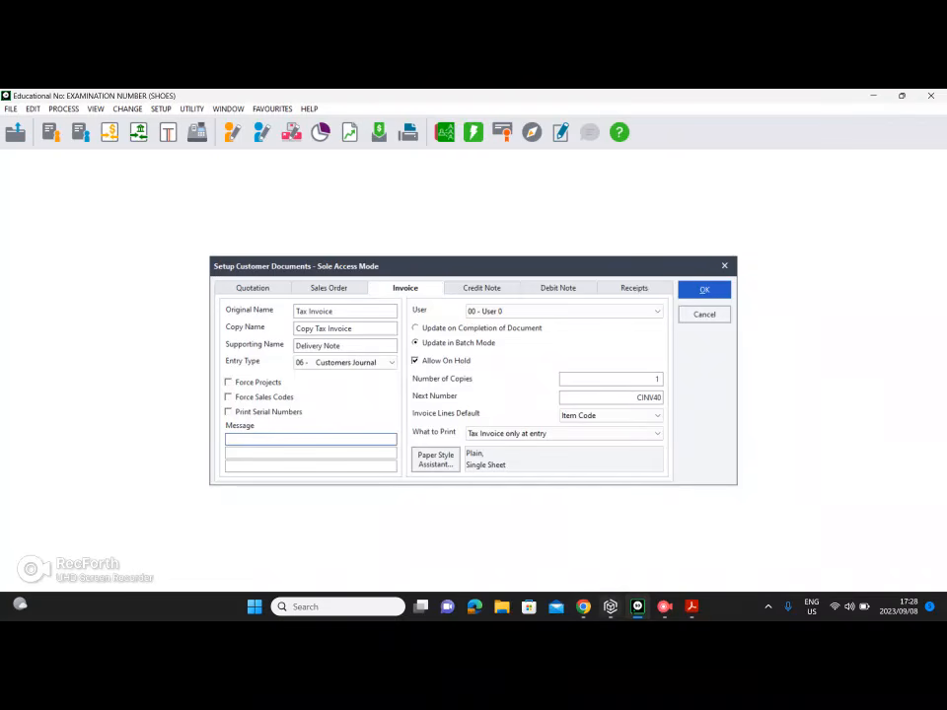
click(692, 607)
click(625, 546)
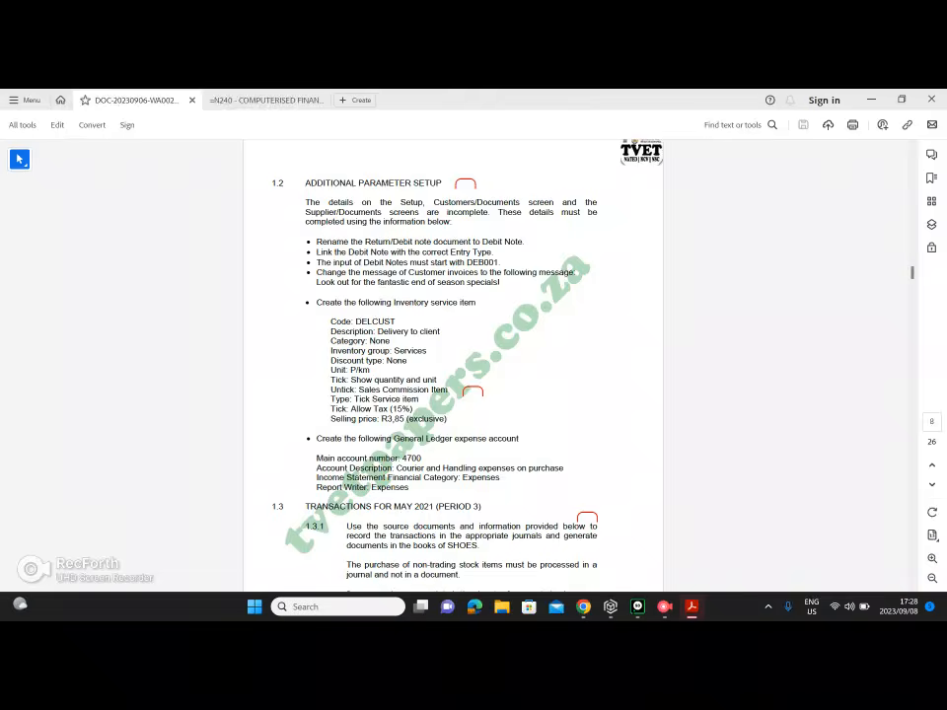
click(637, 607)
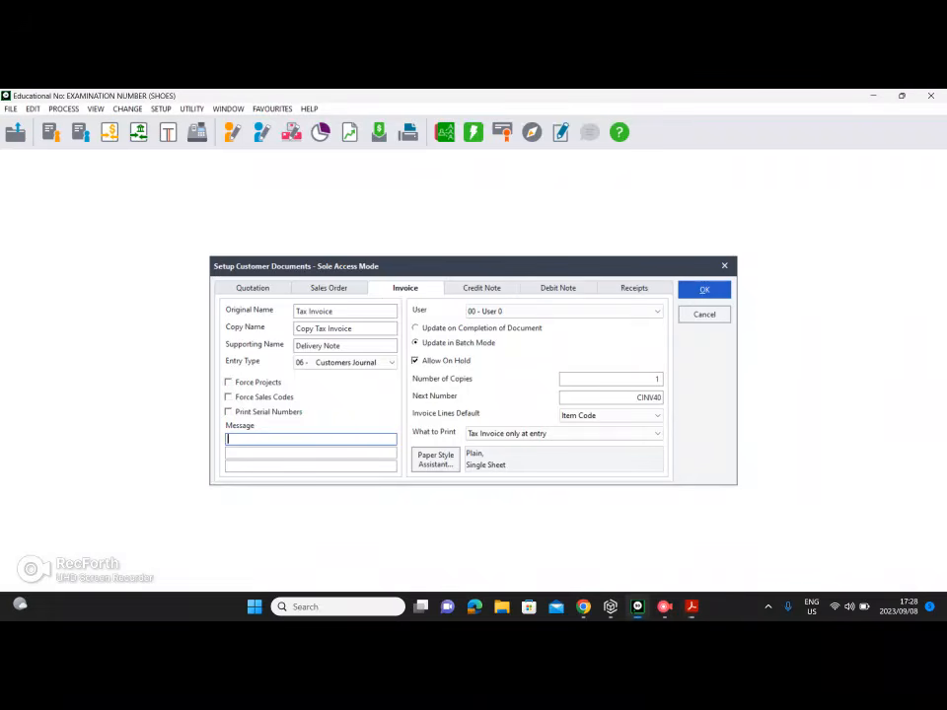
text(LOOK OUT FOR THE FANTAST)
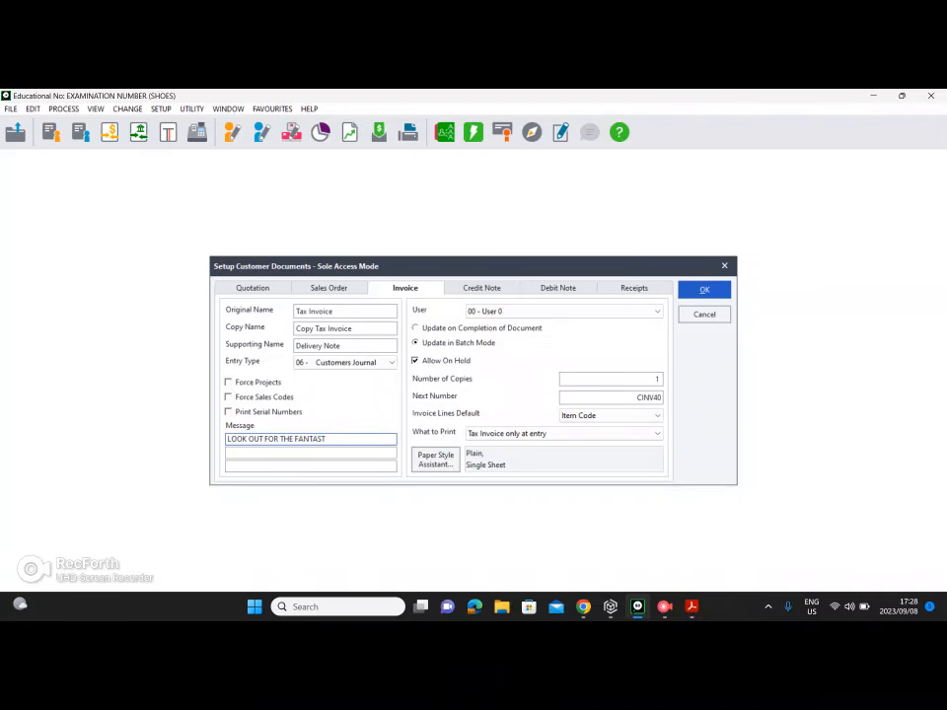
text(IC)
key(Tab)
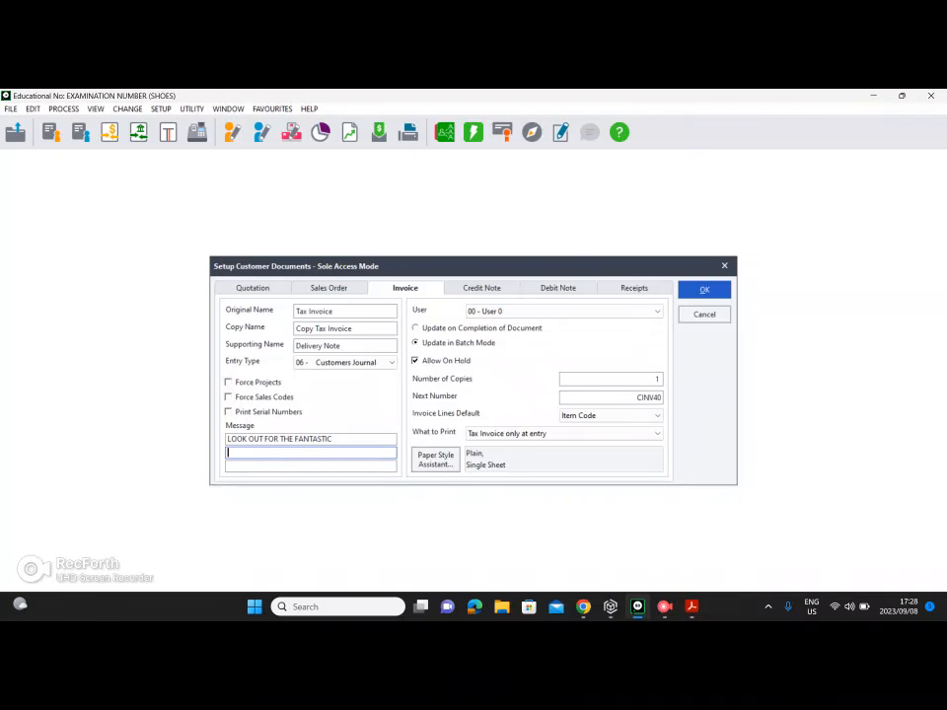
text(END OF SEASON SPECIALS)
- Check the message against the exam paper, add an exclamation mark after SPECIALS, and save the customer document settings
click(624, 540)
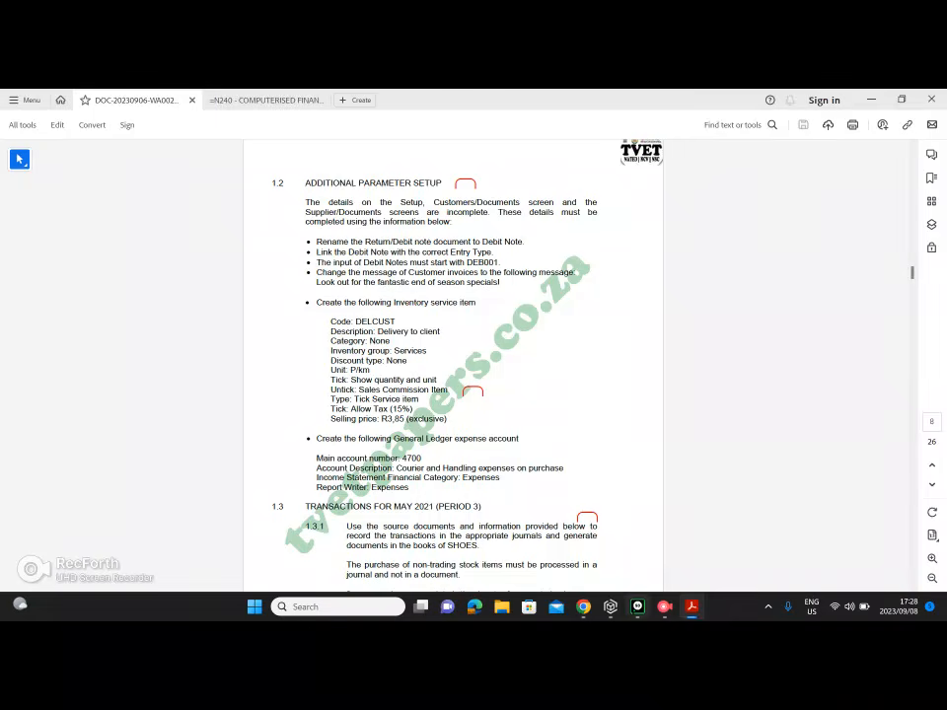
click(639, 607)
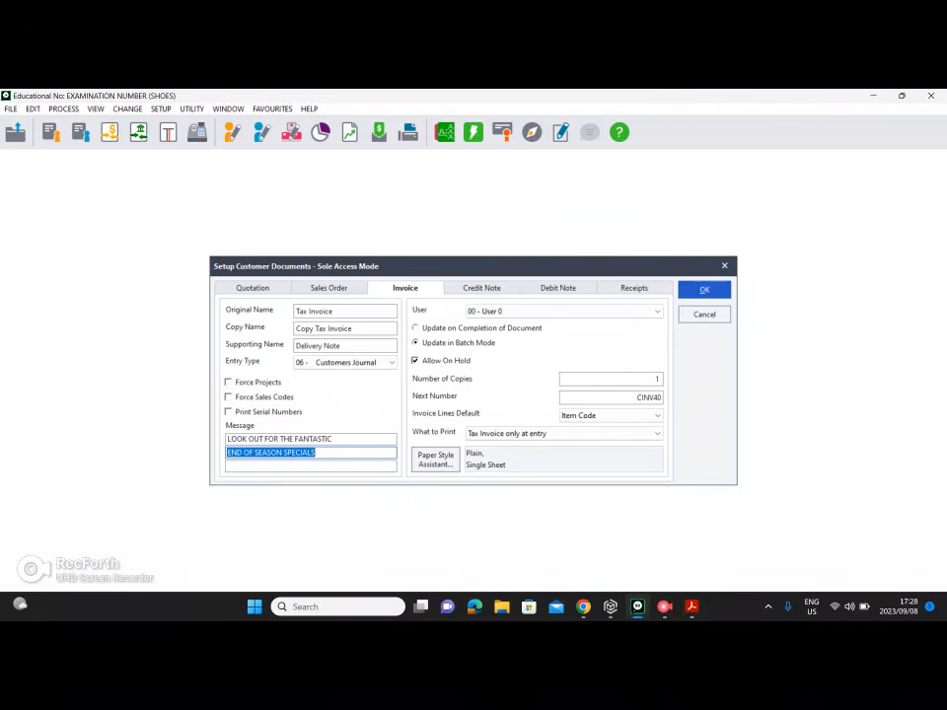
key(End)
text(!)
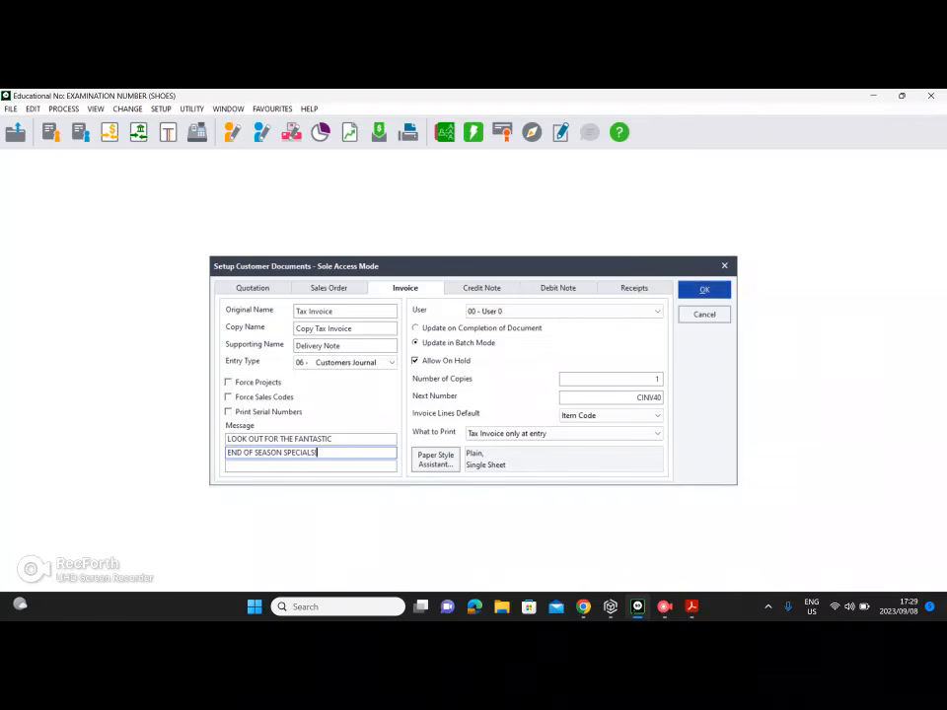
click(704, 290)
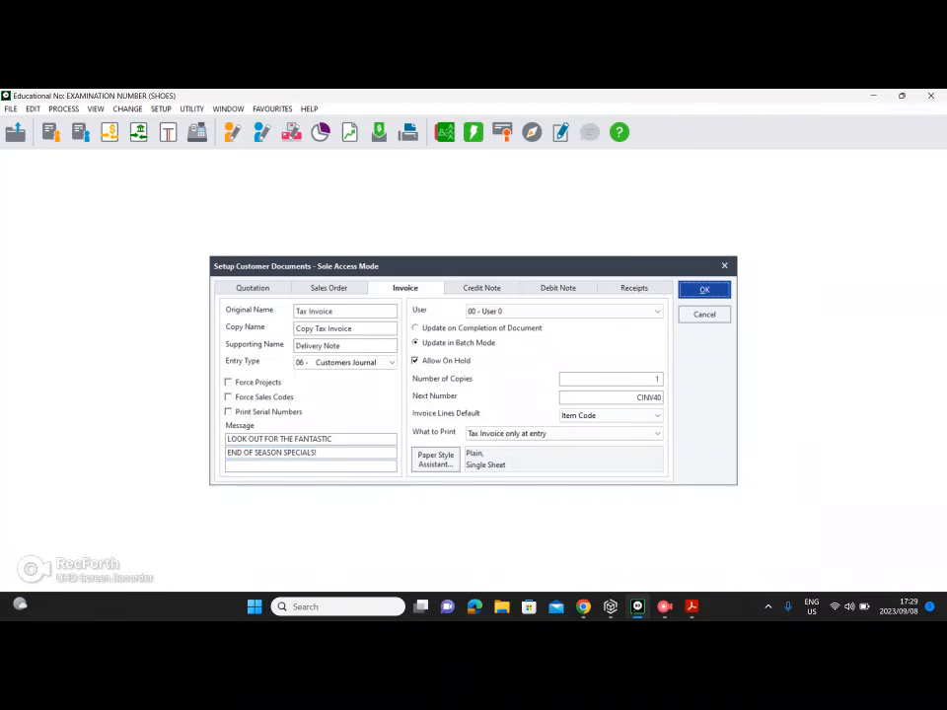
click(705, 290)
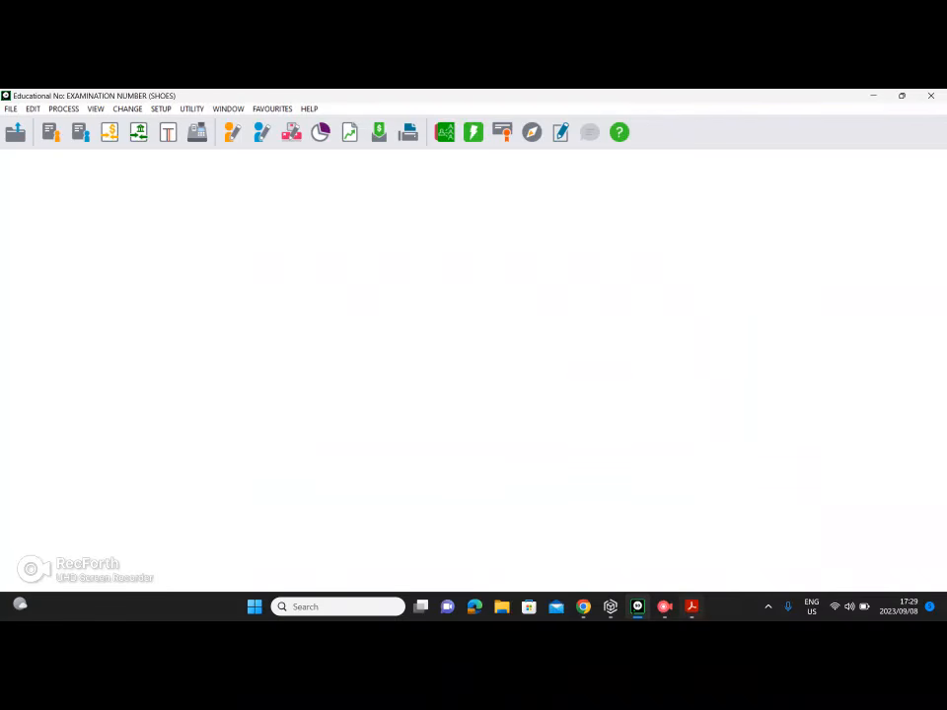
- Switch to the exam paper and read the inventory service item instructions in section 1.2
click(691, 607)
click(637, 548)
scroll(454, 365, down, 1)
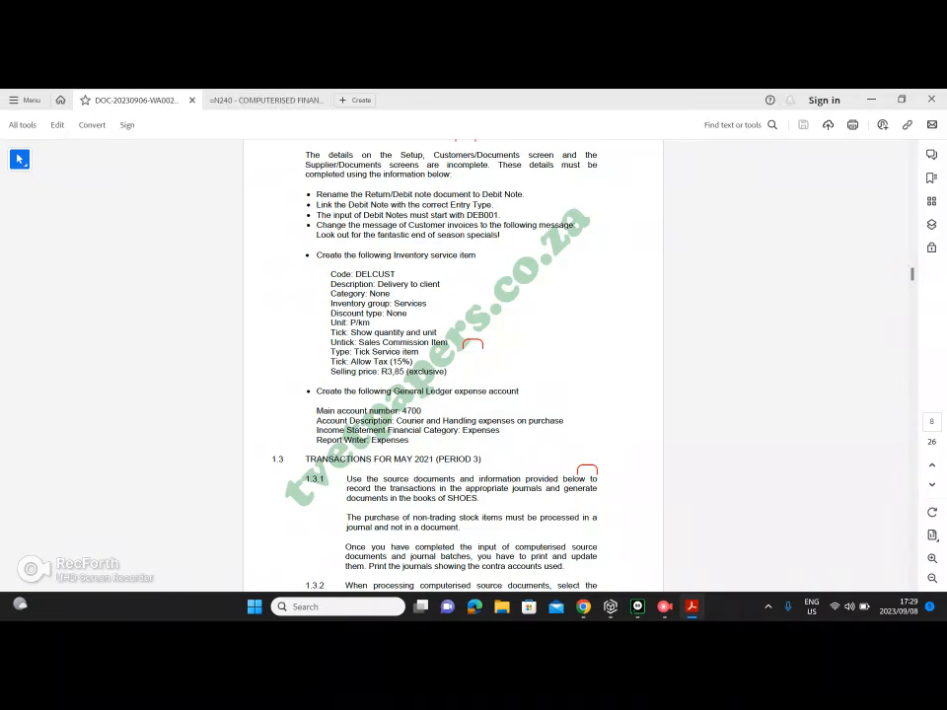
drag(431, 256, 458, 255)
click(458, 255)
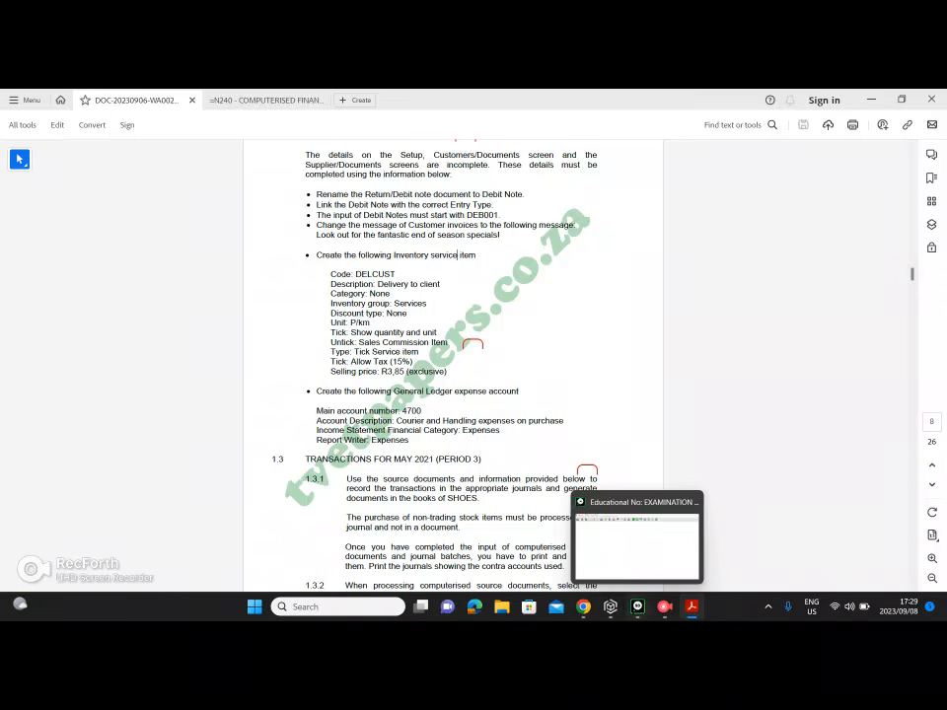
- Switch back to Sage 50c Pastel Partner and start a new item in the inventory item file
click(638, 607)
click(33, 108)
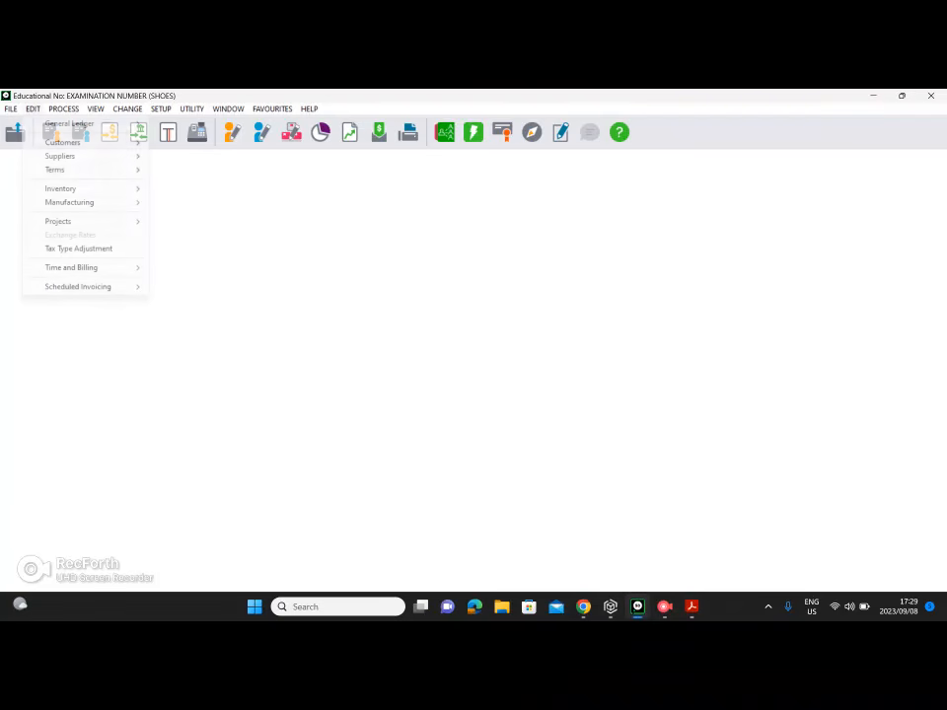
mouse_move(89, 188)
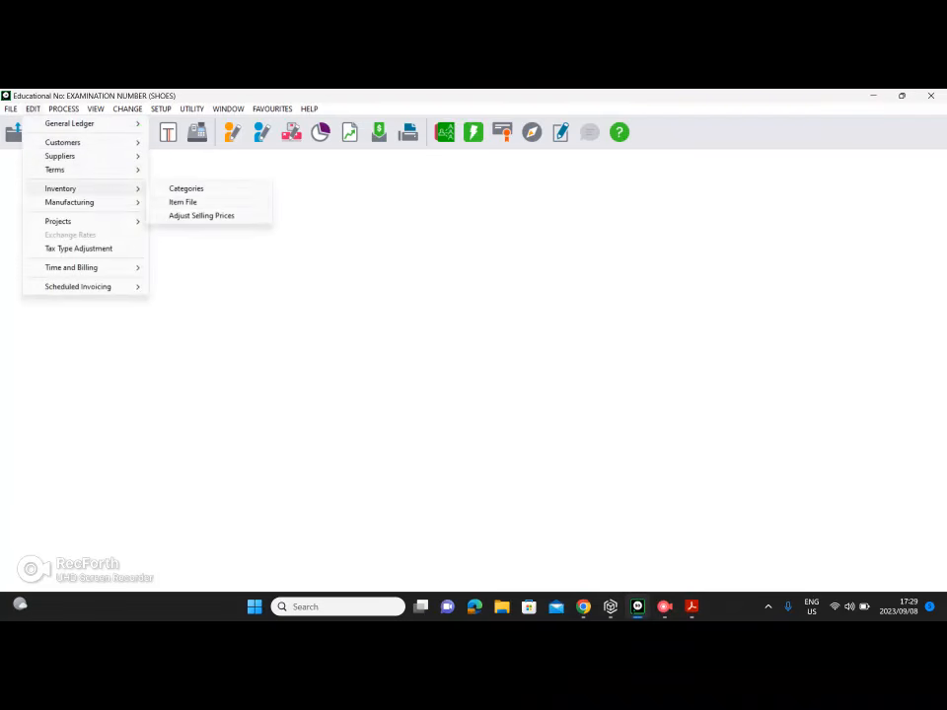
click(182, 202)
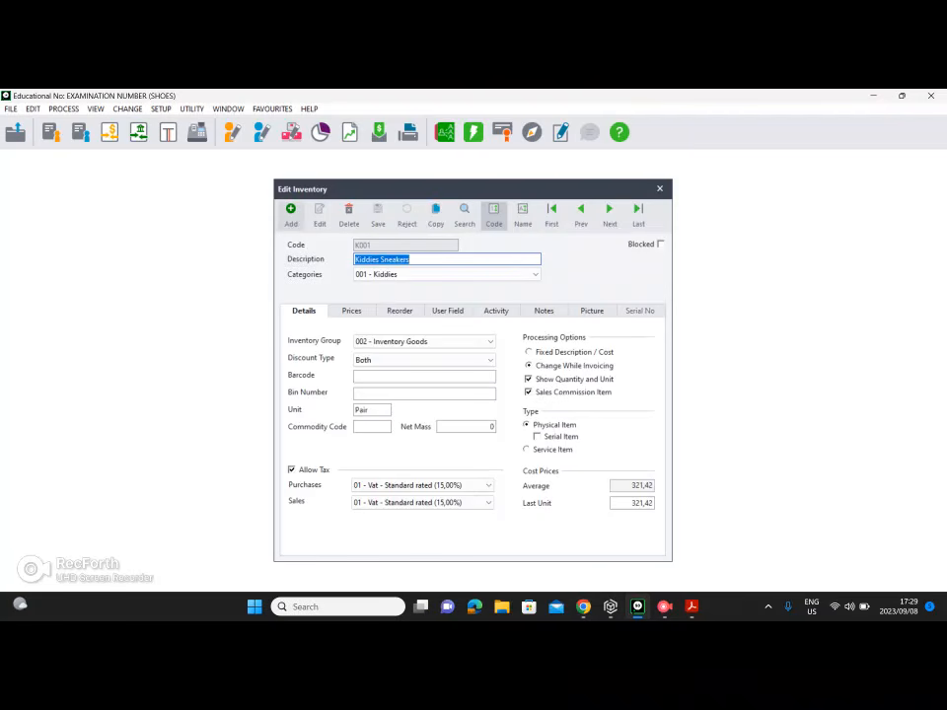
click(291, 212)
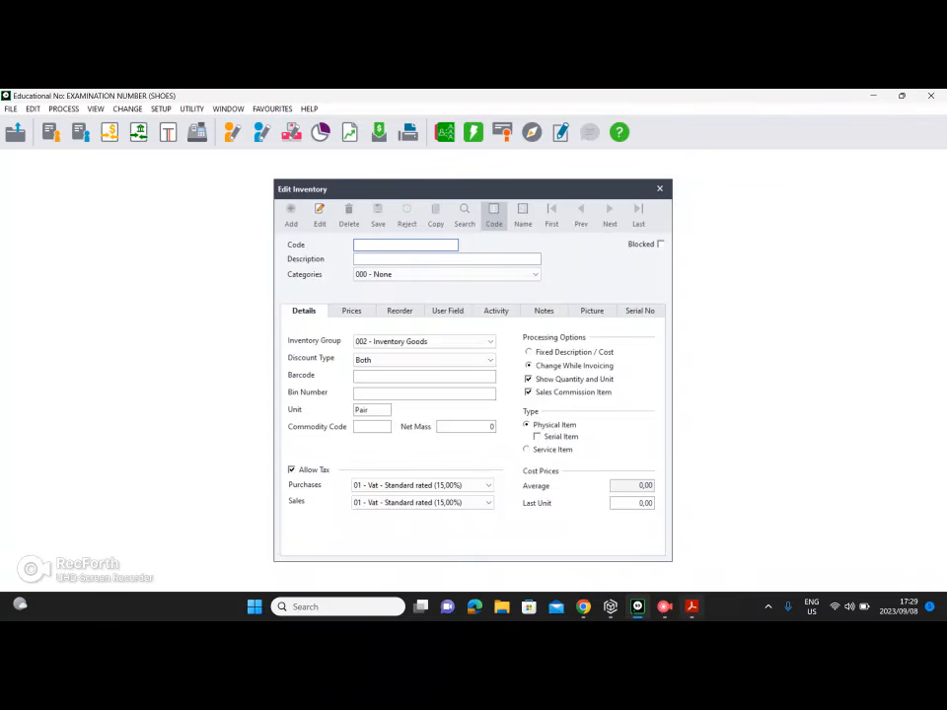
- Look up the service item's code in the exam paper and set the new inventory item's code to DELCUST
click(623, 537)
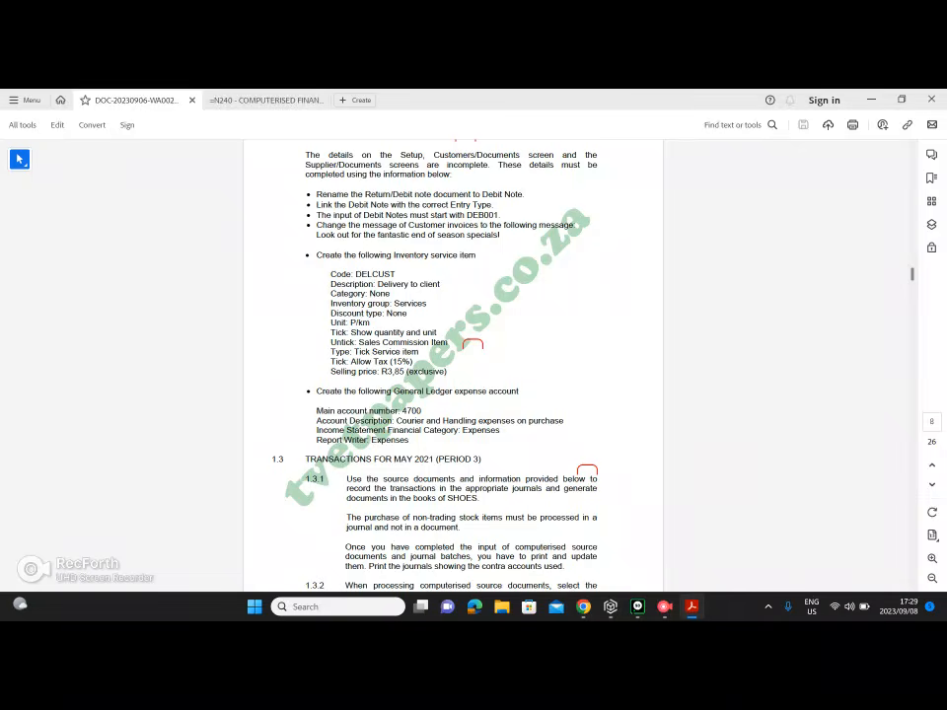
mouse_move(638, 607)
click(632, 557)
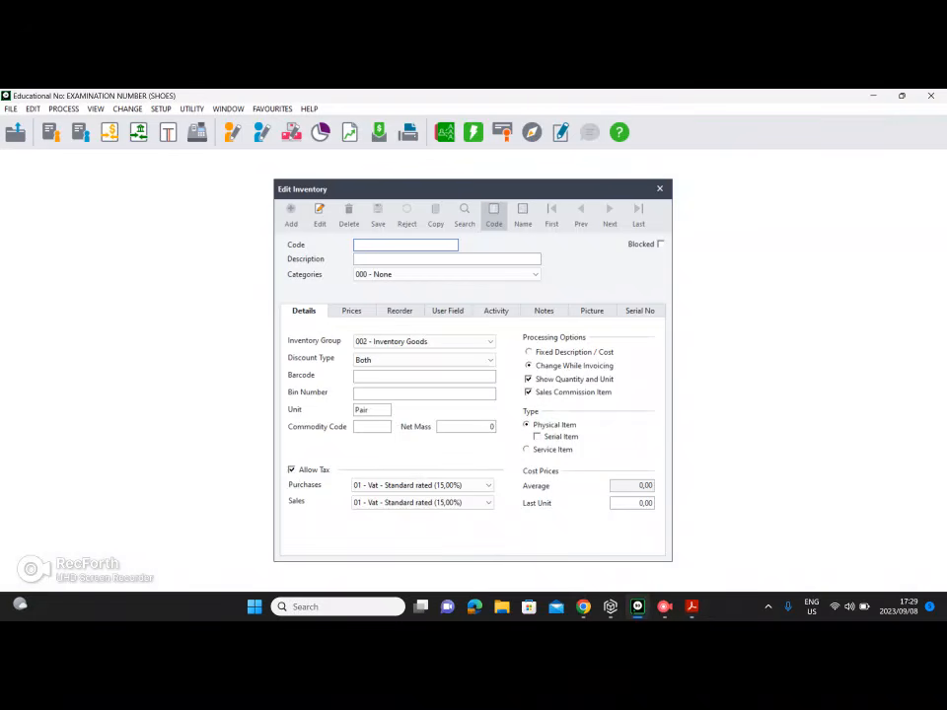
text(DELCUST)
key(Tab)
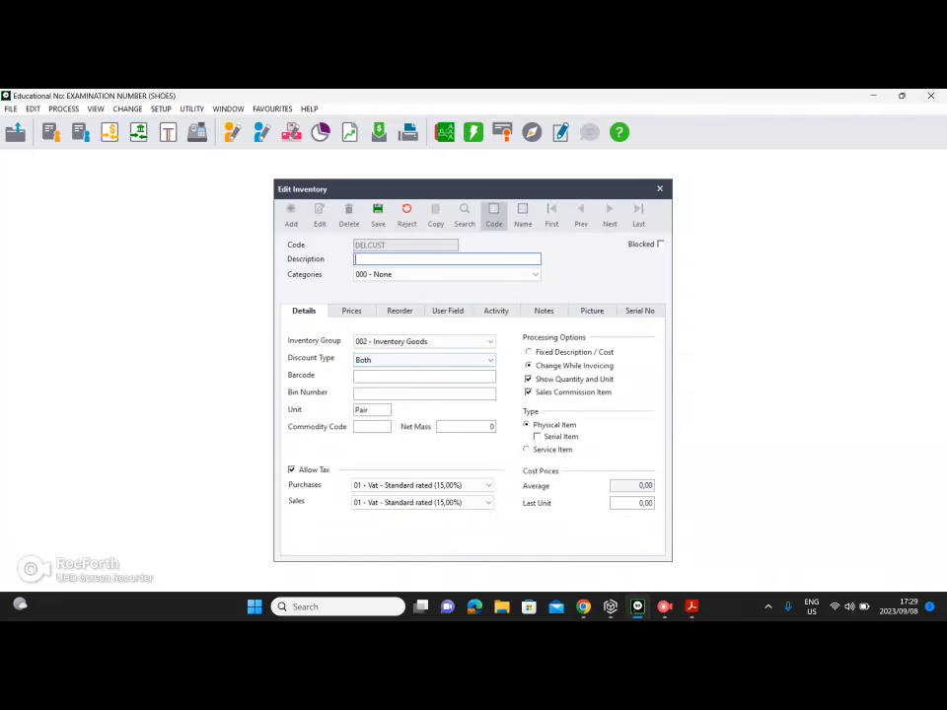
- Check the required description in the exam paper and set the DELCUST item's description to Delivery to client
mouse_move(691, 607)
click(624, 552)
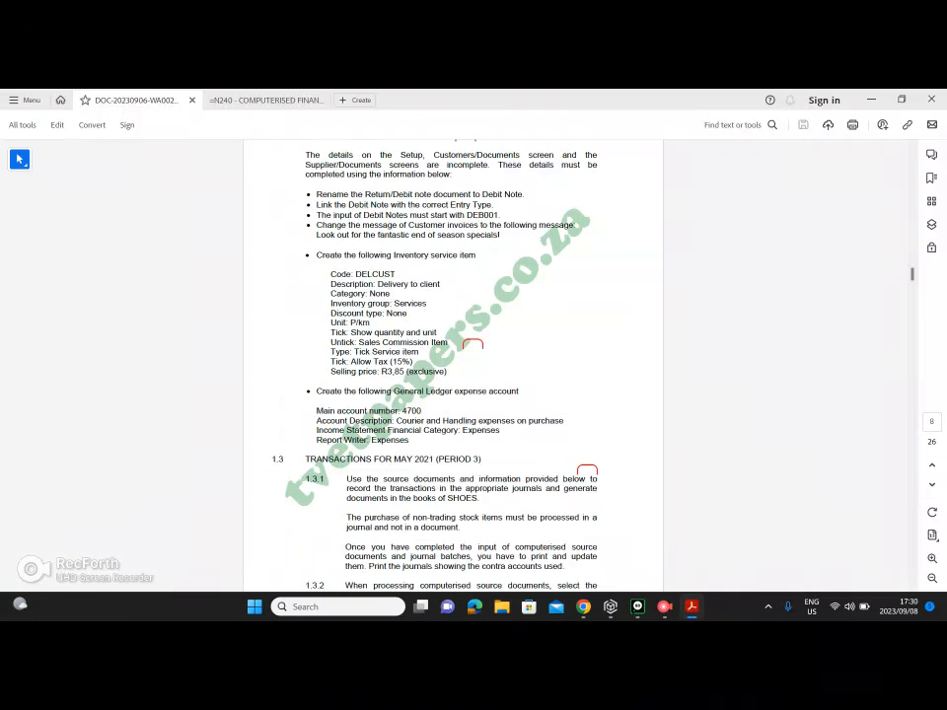
key(alt+Tab)
text(De)
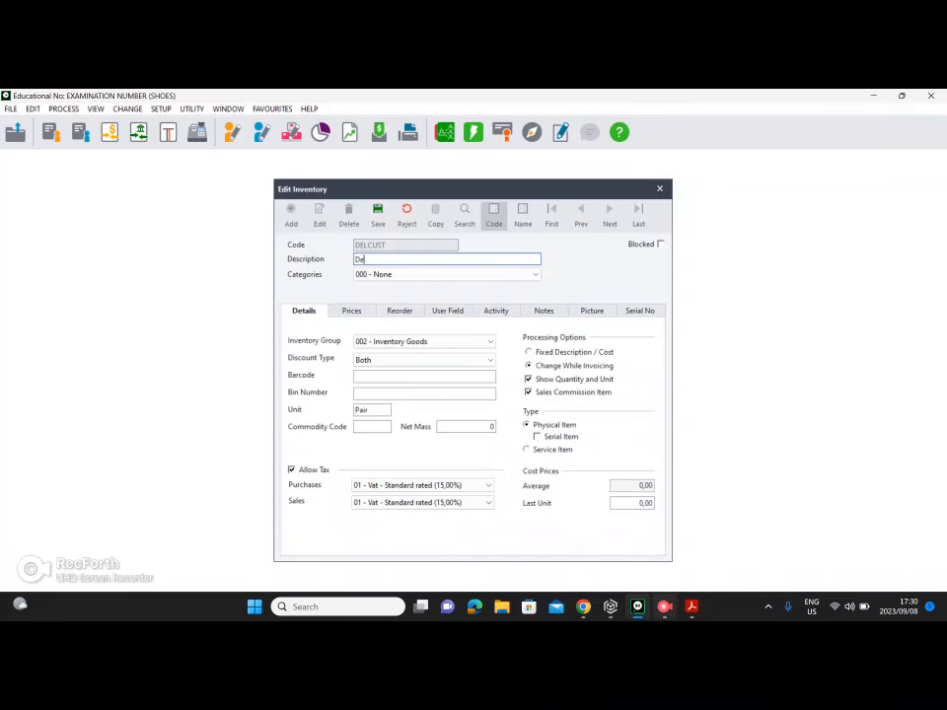
text(livery to client)
mouse_move(692, 607)
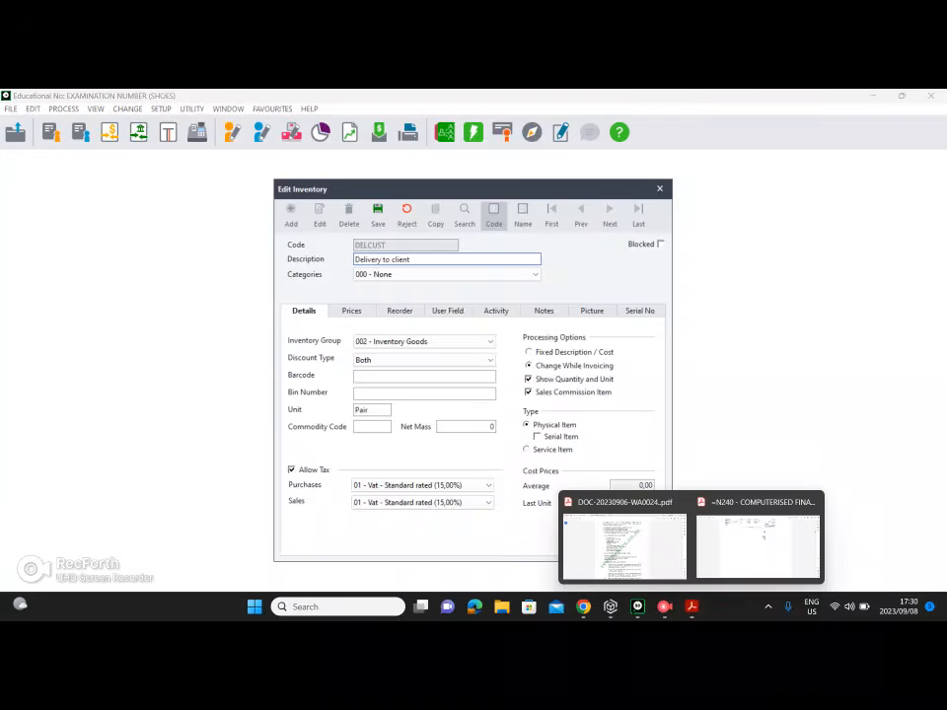
- Check the exam paper, return to the accounting program, and set DELCUST's inventory group to 001 - Services and discount type to None
click(624, 541)
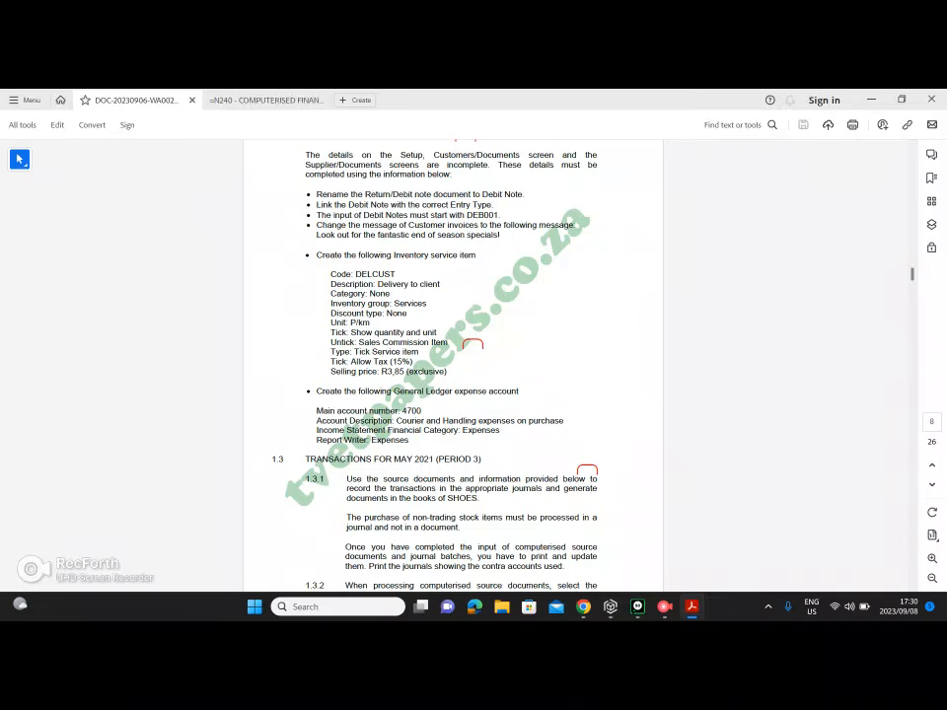
key(alt+Tab)
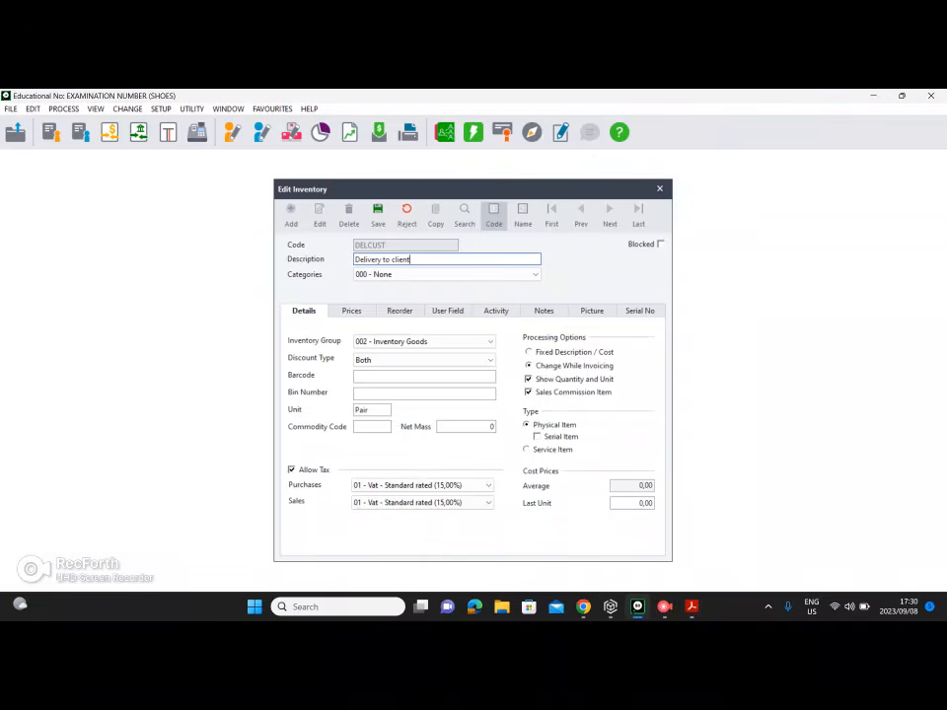
click(490, 341)
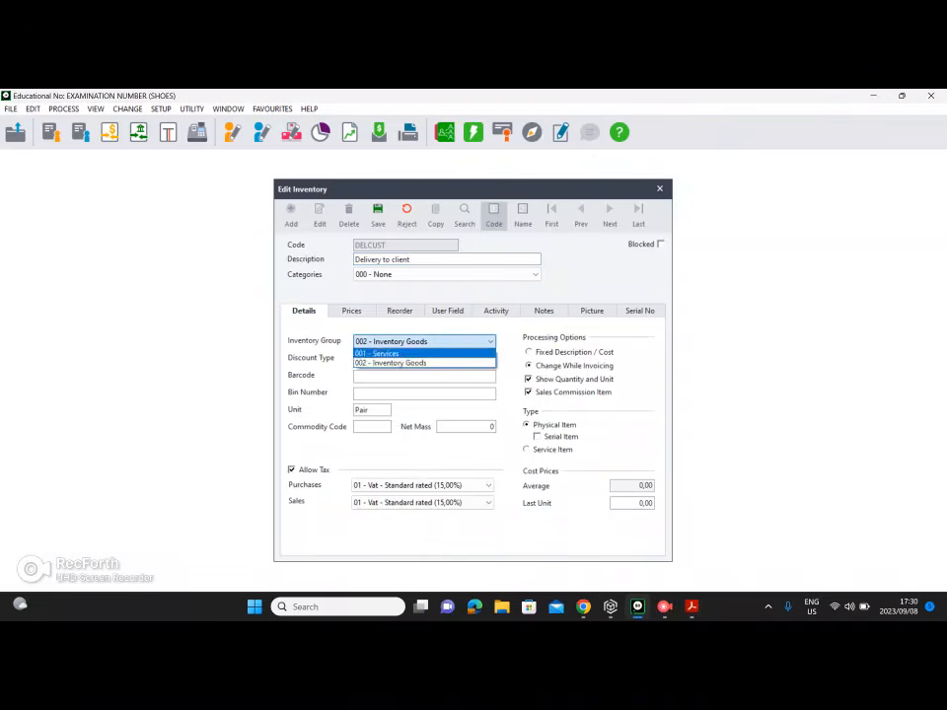
click(424, 353)
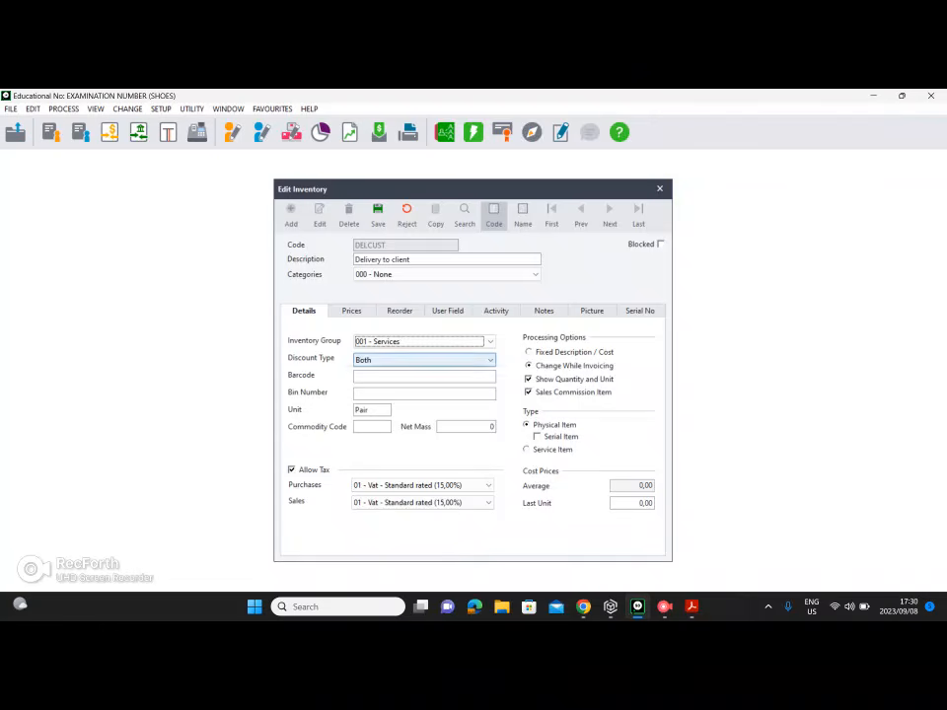
click(491, 360)
click(425, 372)
- Check the remaining item details in the exam paper, set DELCUST's unit to P/km and disable Sales Commission Item
click(692, 607)
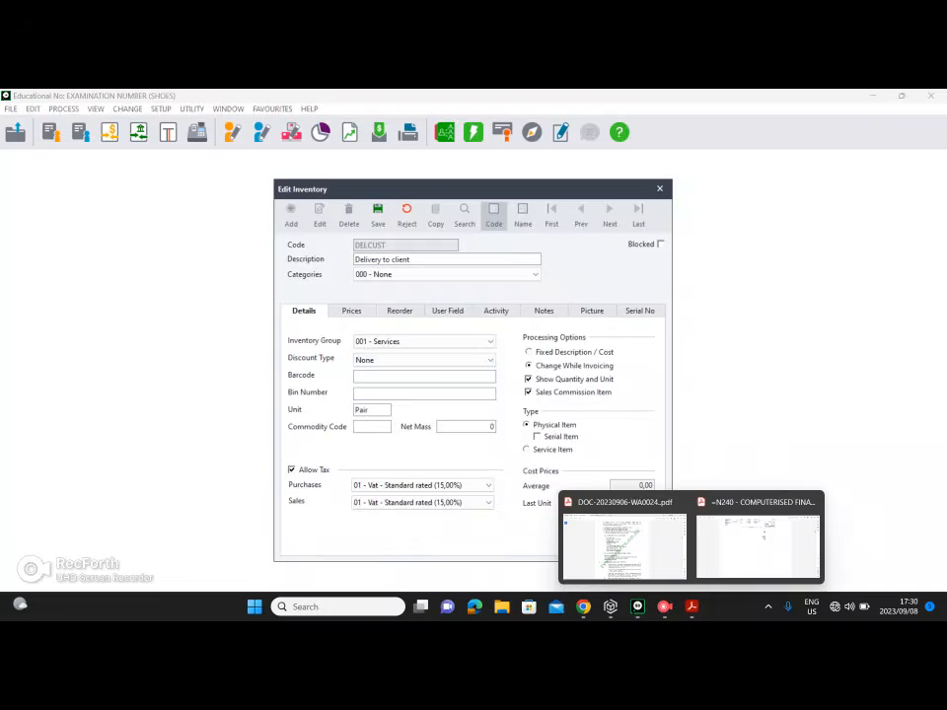
click(624, 548)
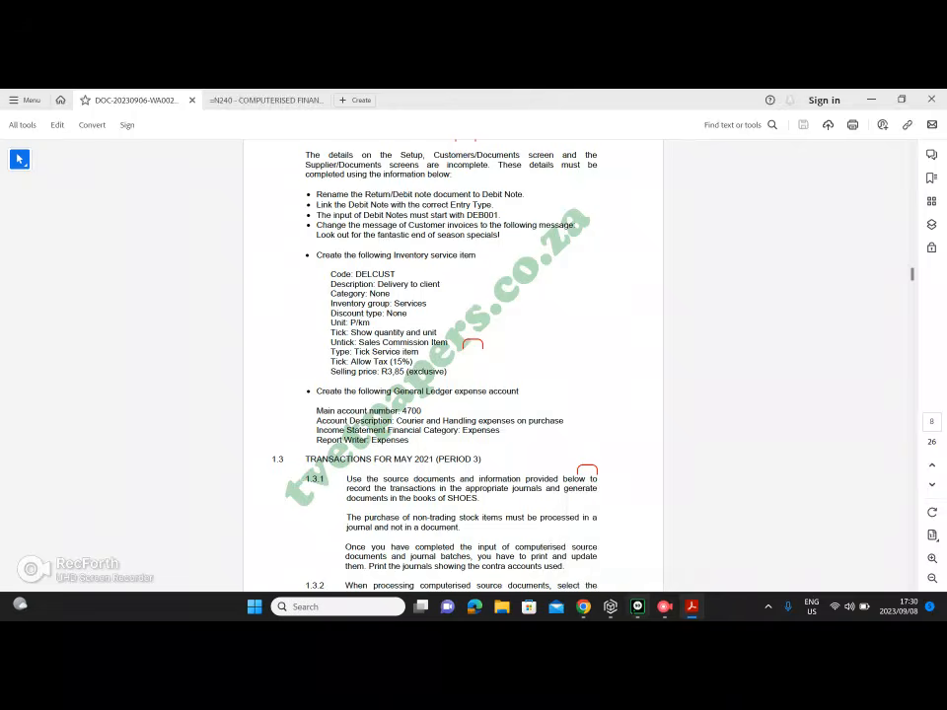
click(637, 606)
click(372, 409)
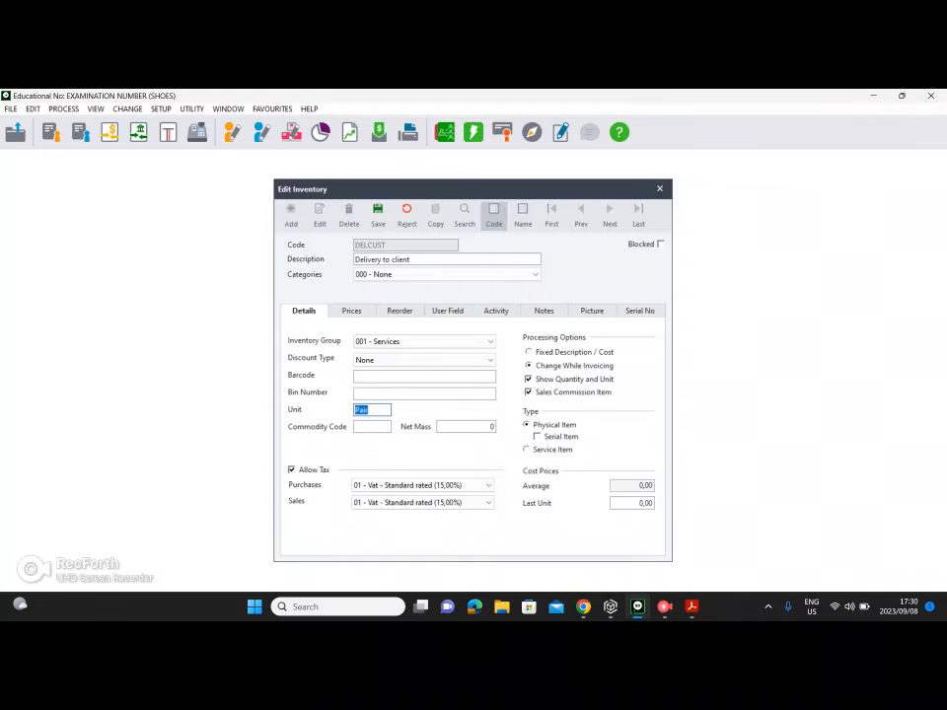
text(P/km)
click(529, 393)
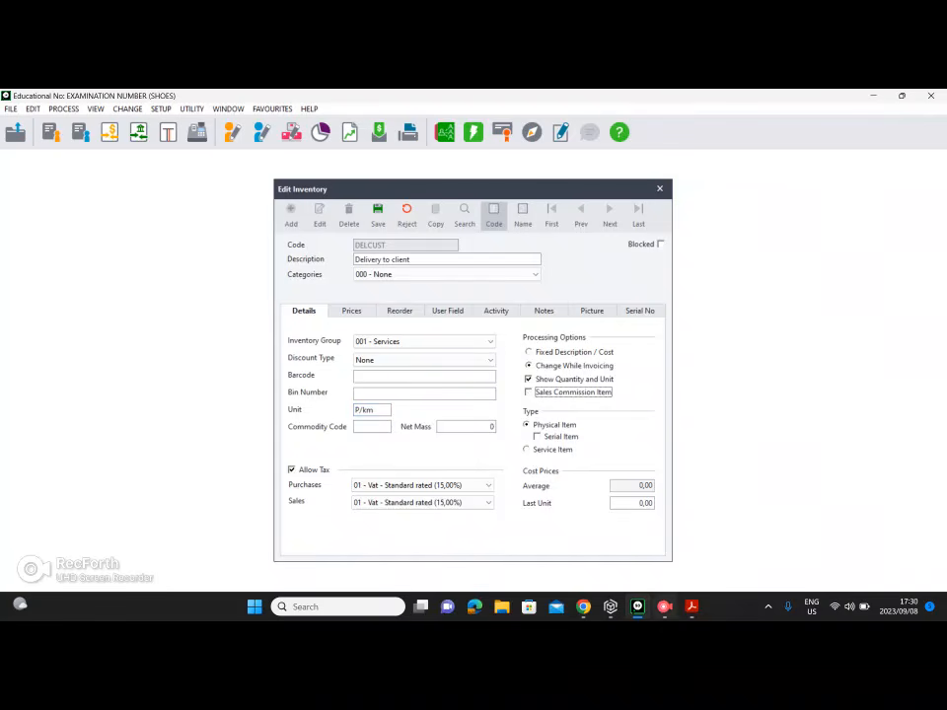
- Look up the required item type in the exam paper and change DELCUST from a physical item to Service Item
click(692, 607)
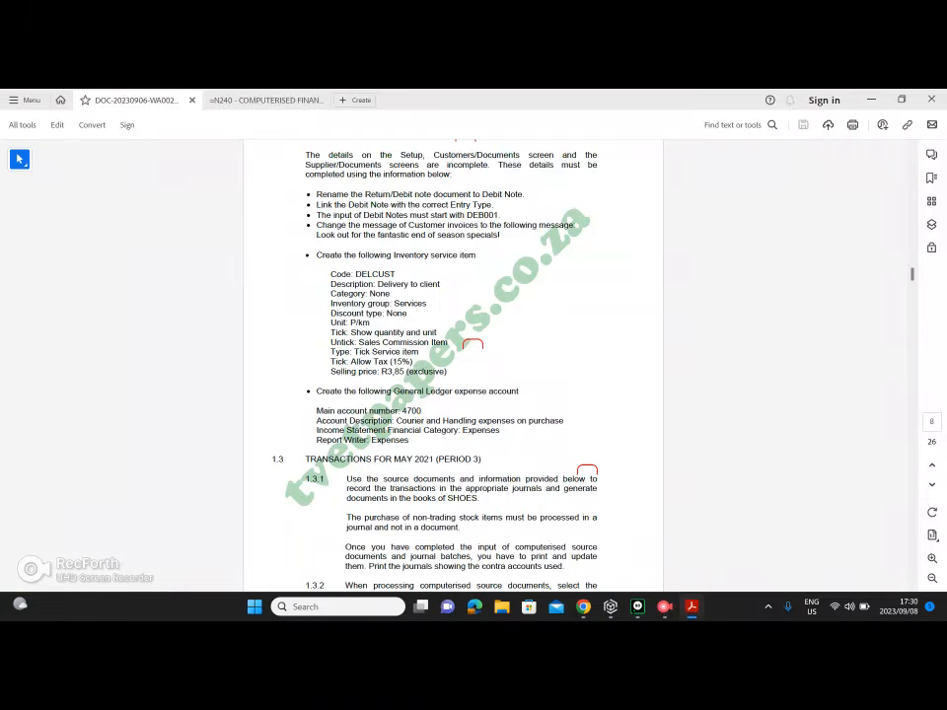
drag(357, 353, 460, 259)
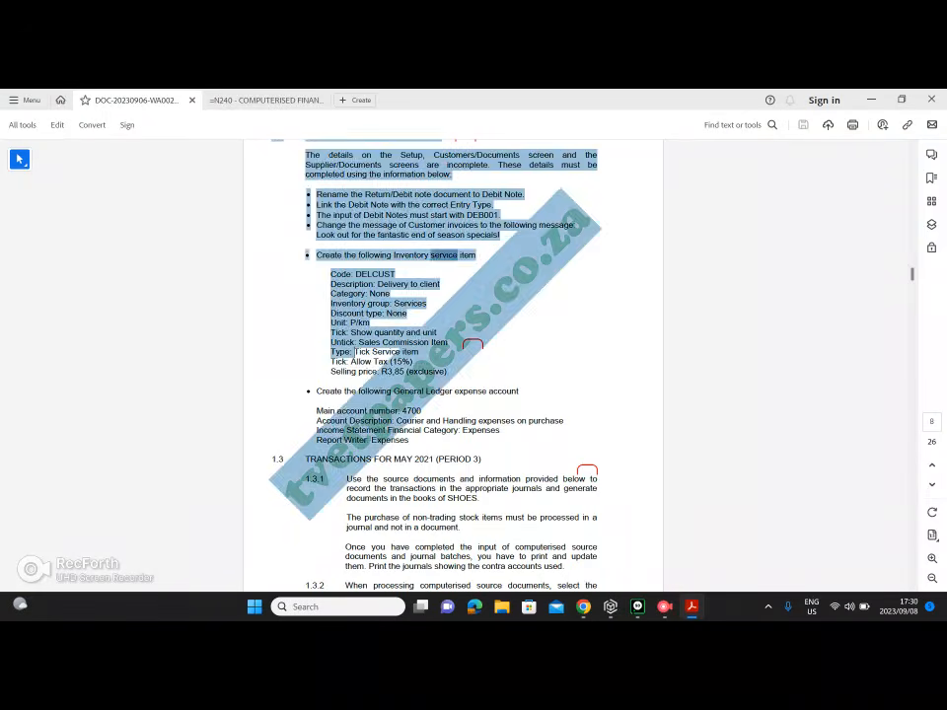
click(493, 392)
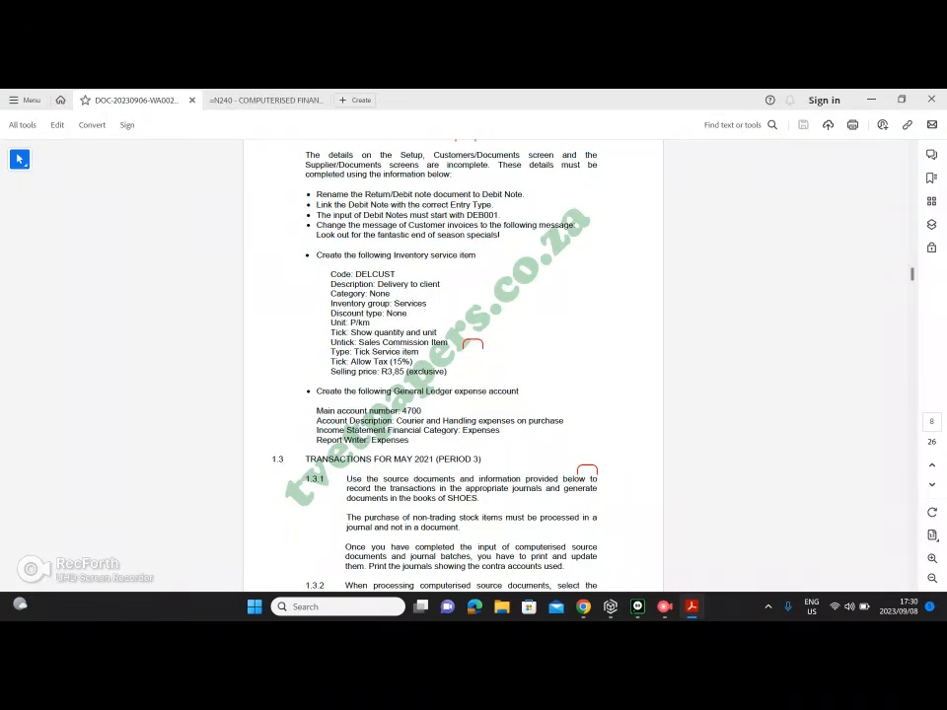
click(638, 607)
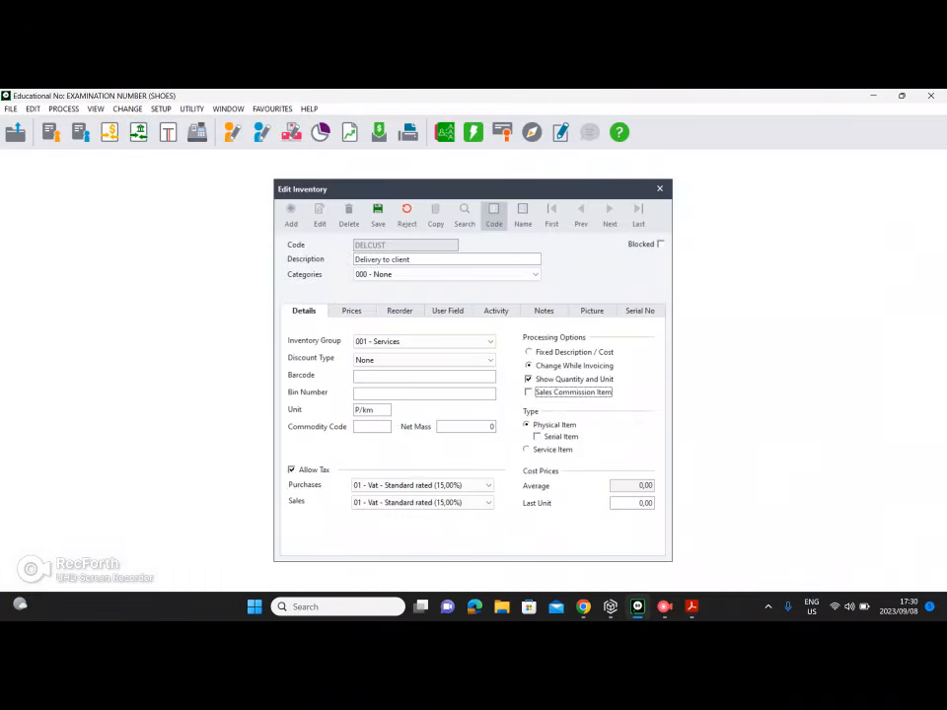
click(527, 450)
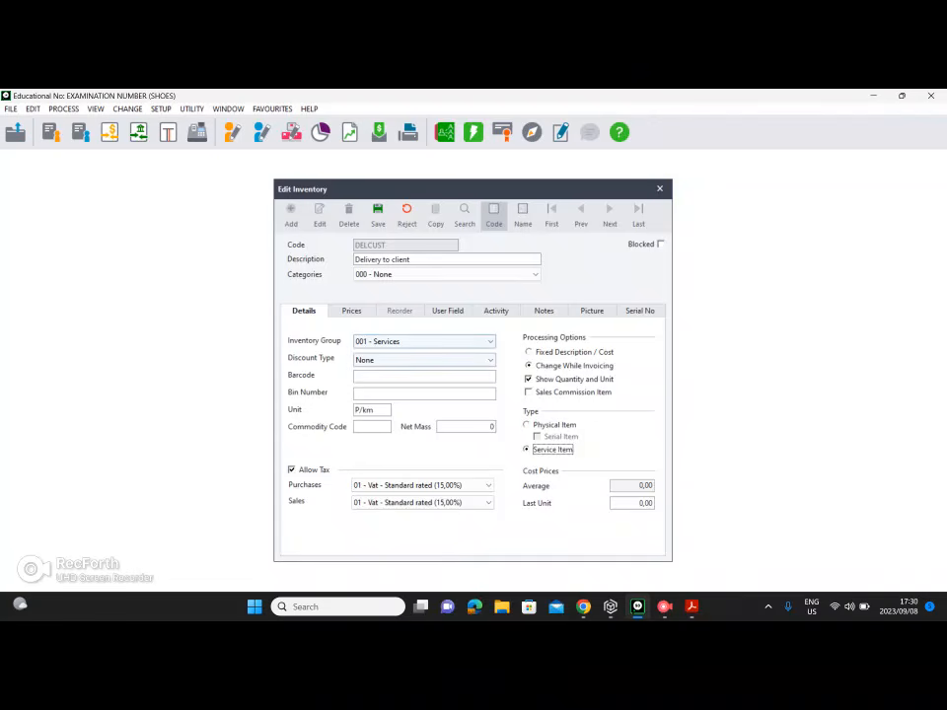
- Look up the selling price in the exam paper, set DELCUST's Price List 1 exclusive price to 3,85, and save and close the item
click(352, 310)
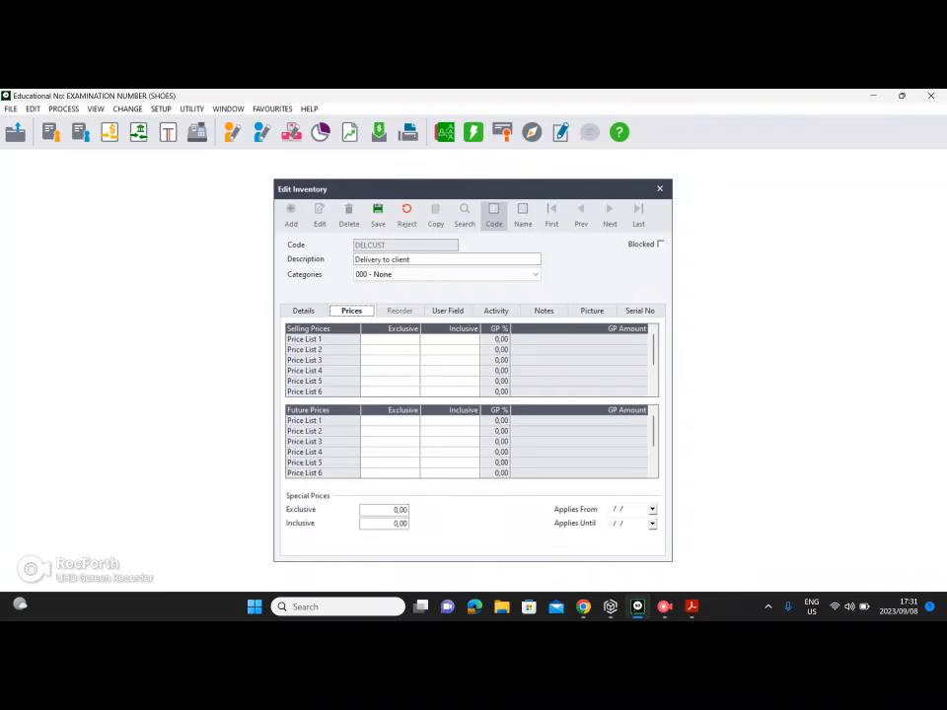
click(390, 340)
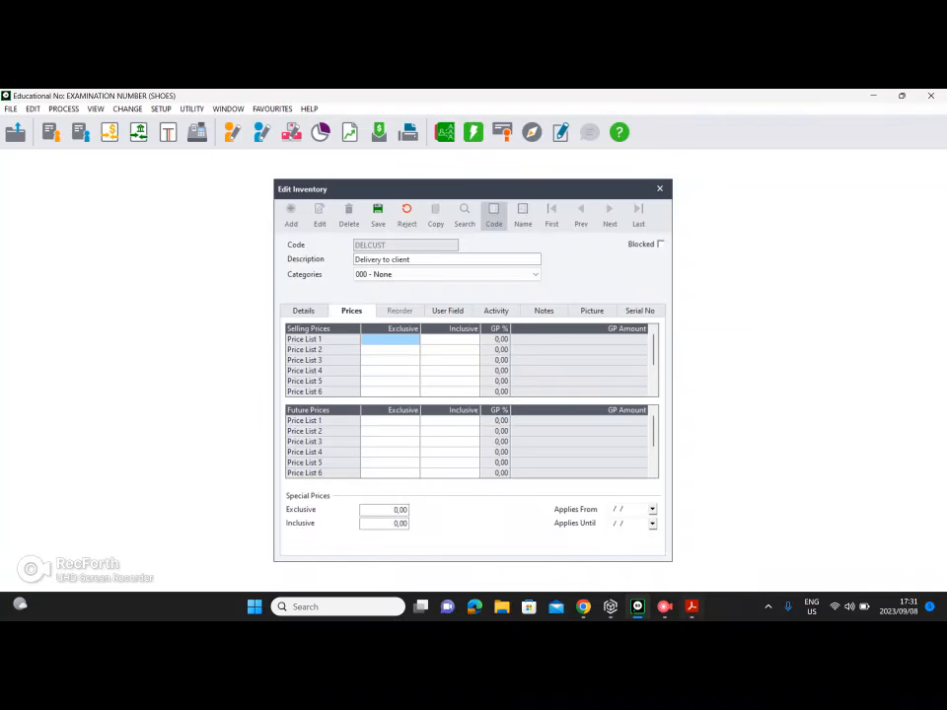
click(623, 538)
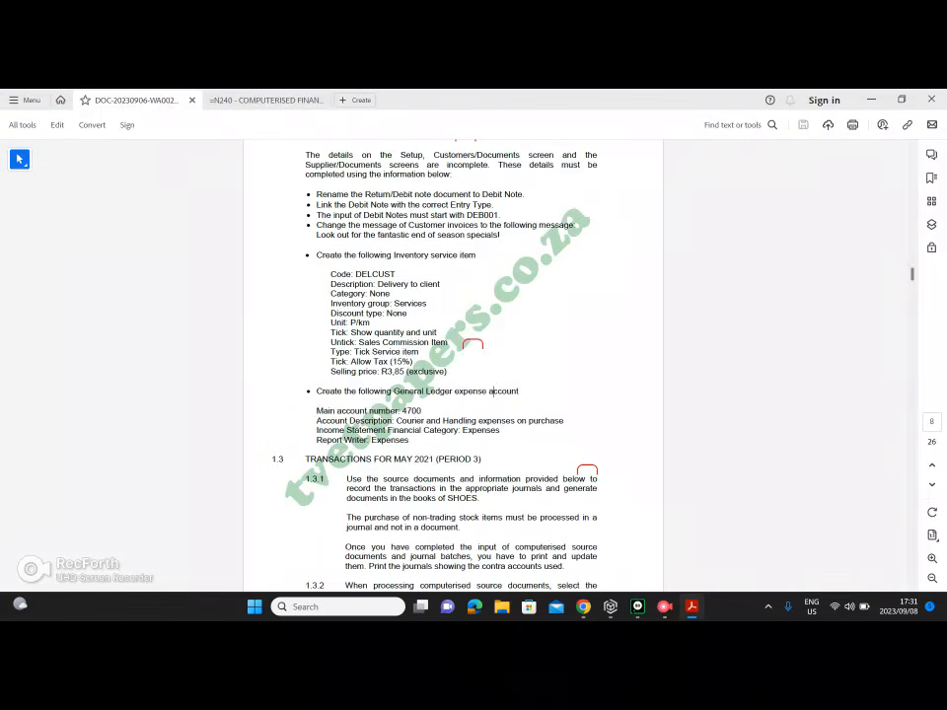
click(638, 607)
text(385)
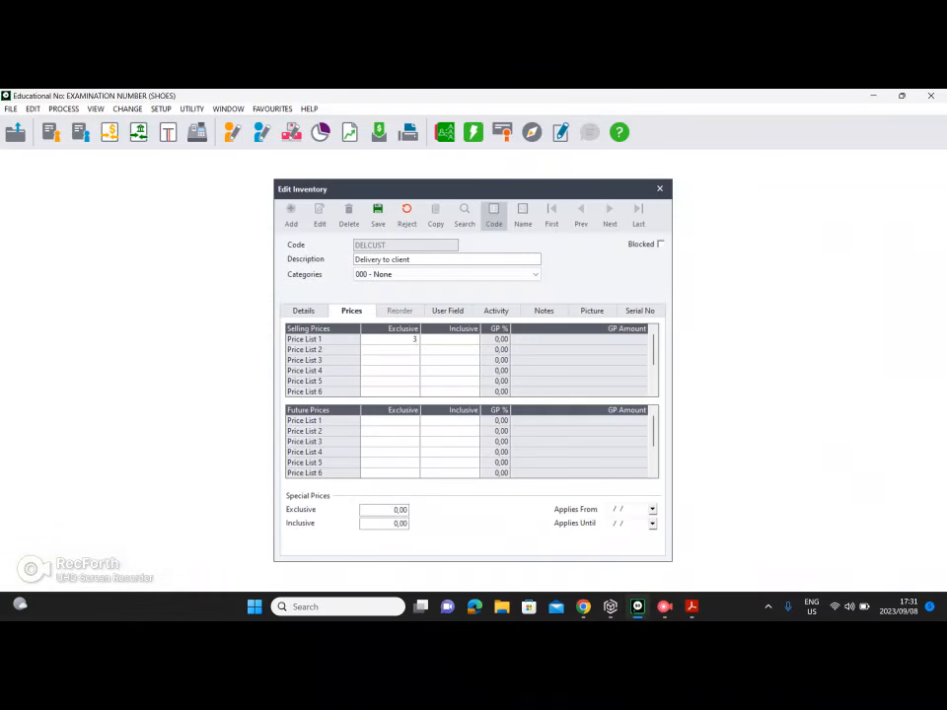
key(BackSpace)
key(BackSpace)
text(,85)
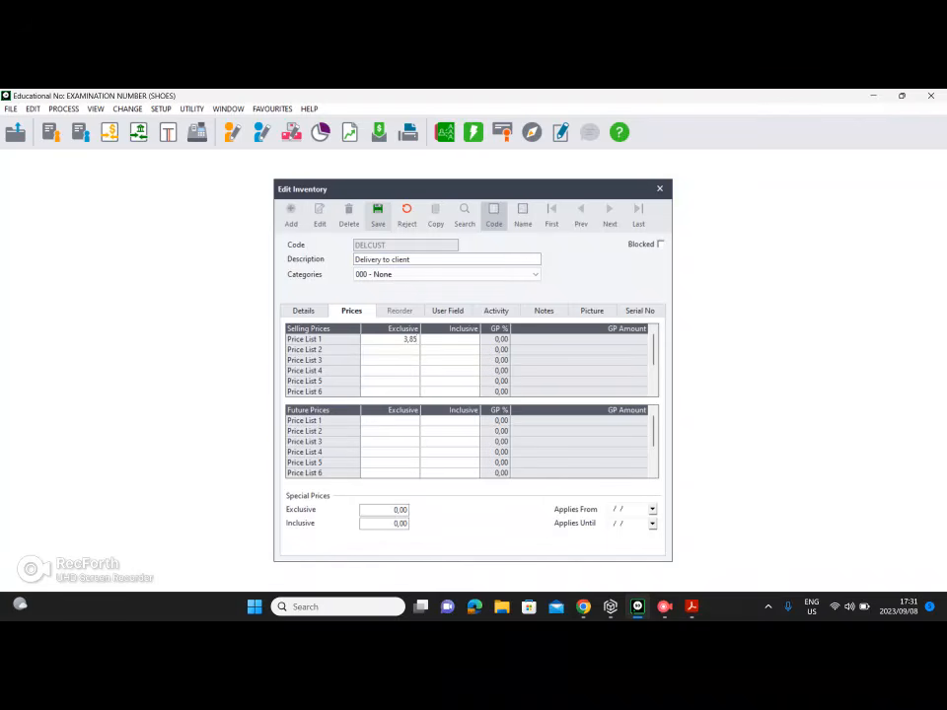
click(377, 213)
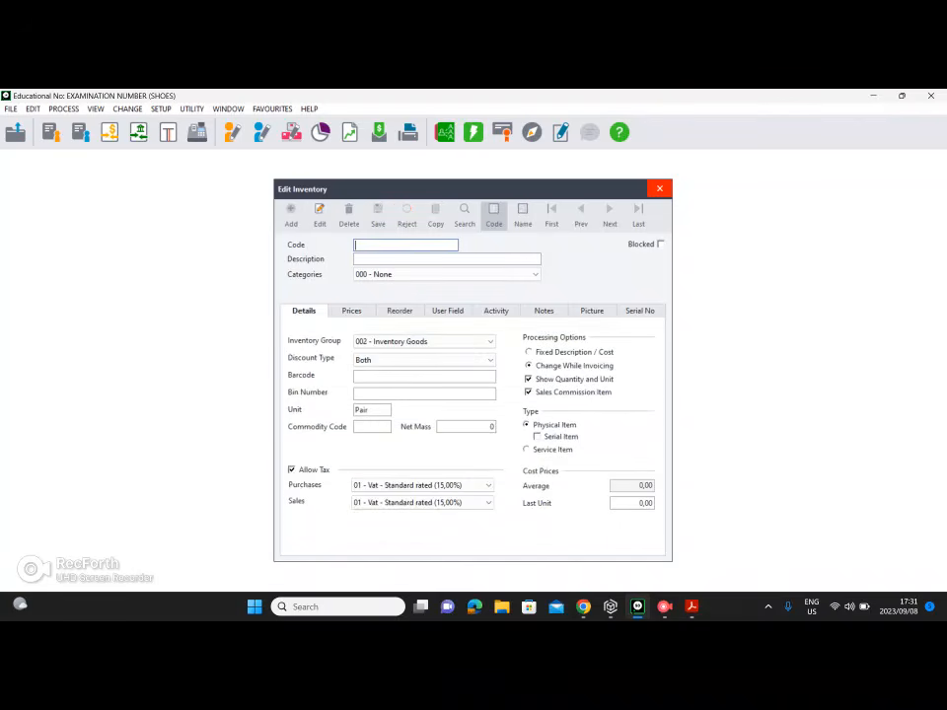
click(661, 187)
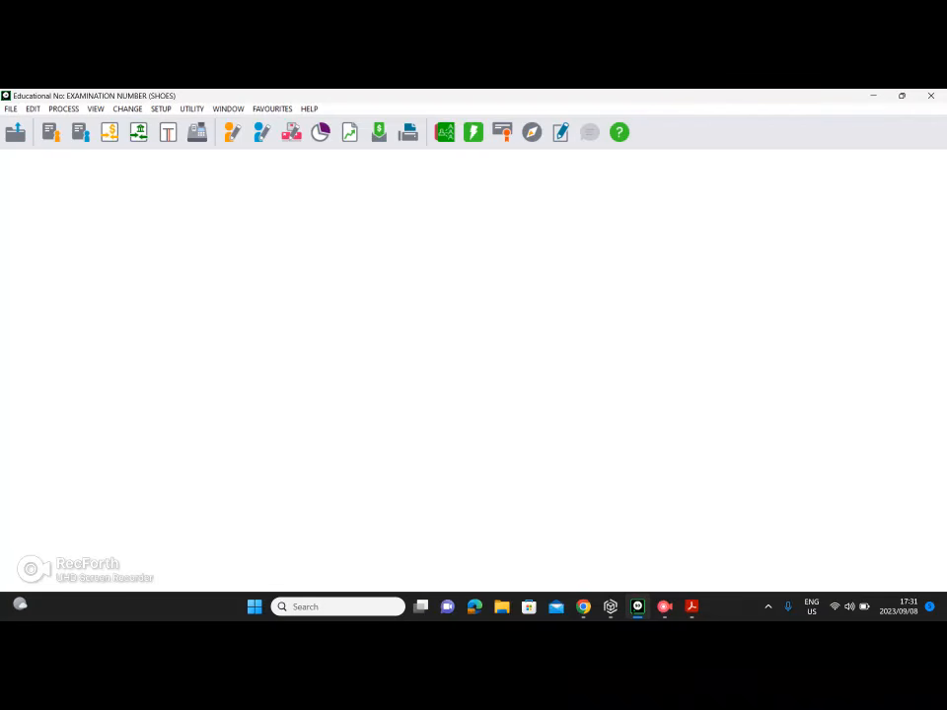
- Read the general ledger expense account instructions in the exam paper and open the general ledger accounts for editing in the accounting program
mouse_move(691, 607)
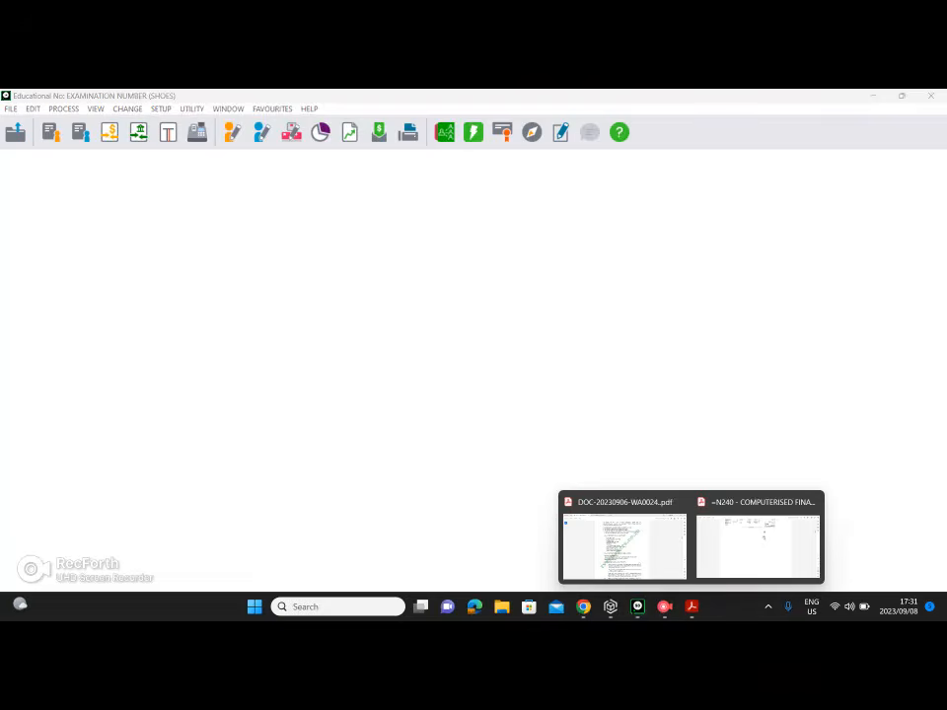
click(624, 546)
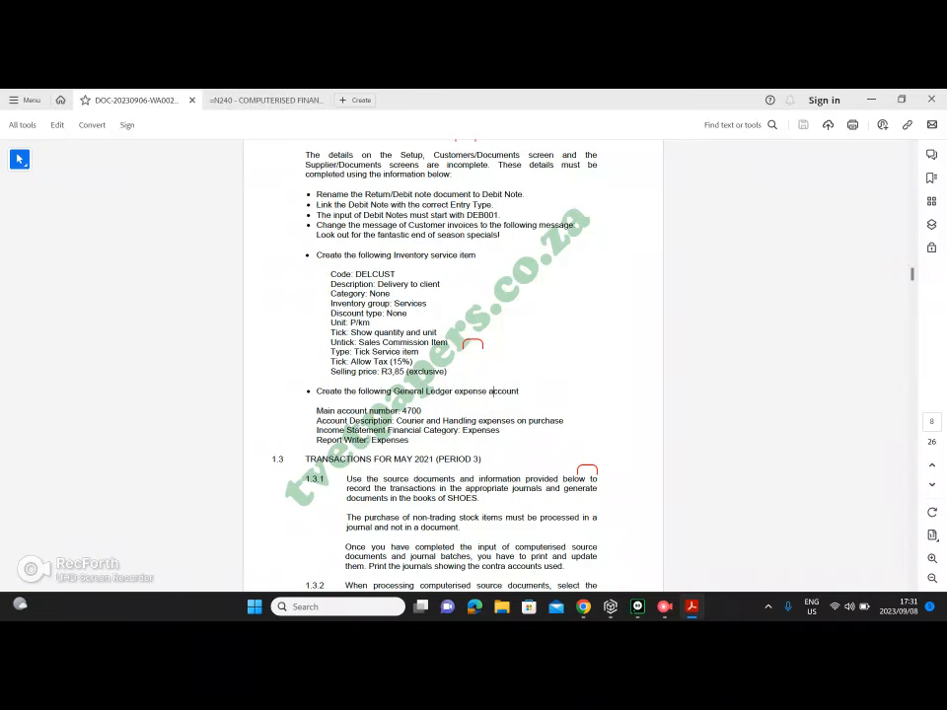
click(638, 607)
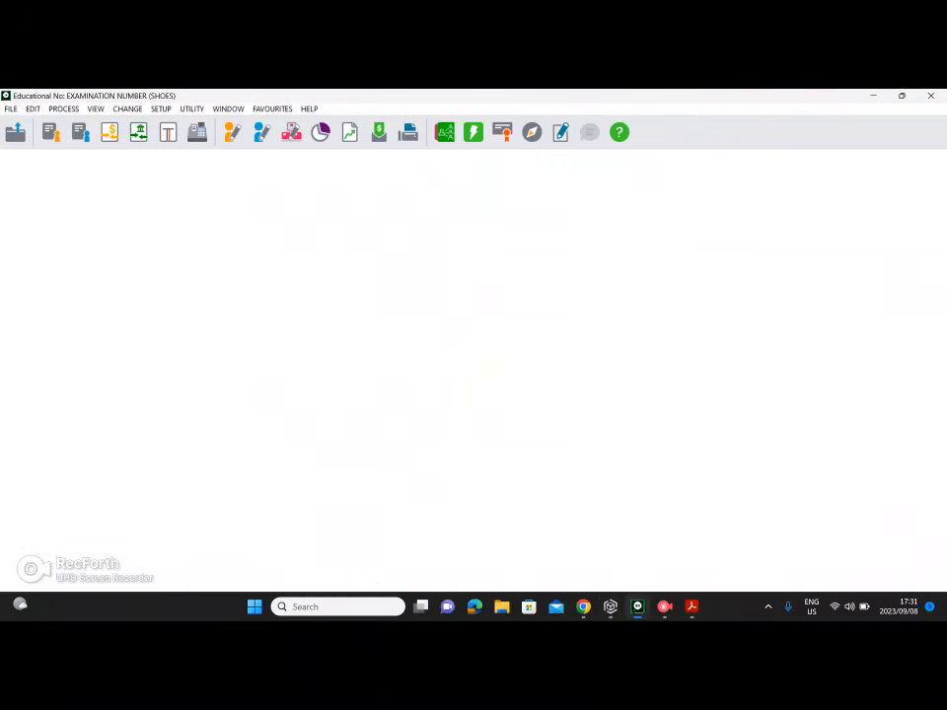
click(33, 109)
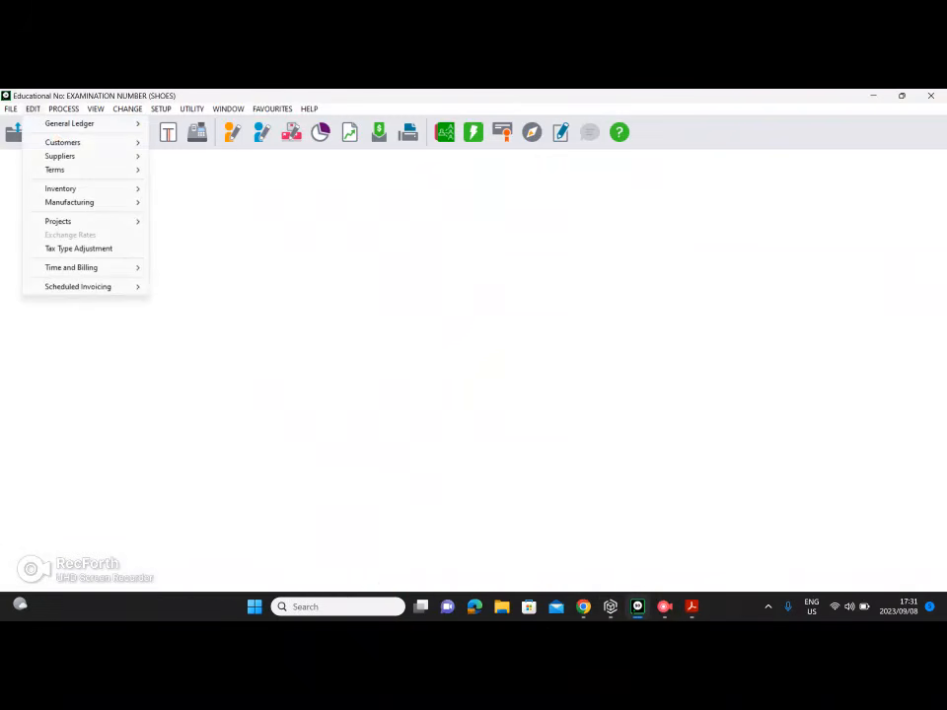
mouse_move(70, 124)
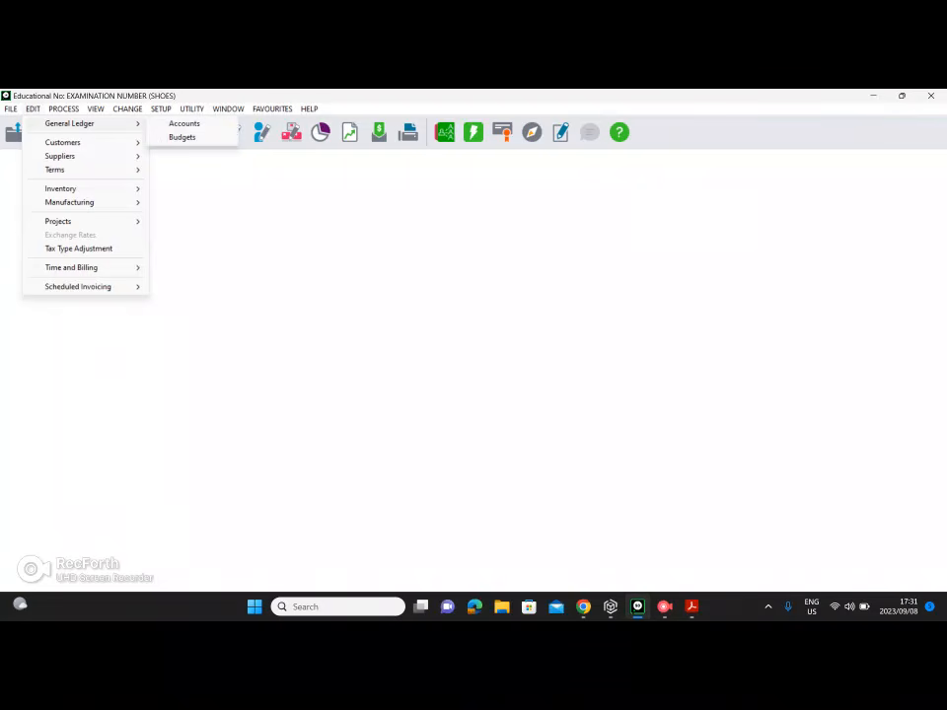
click(188, 125)
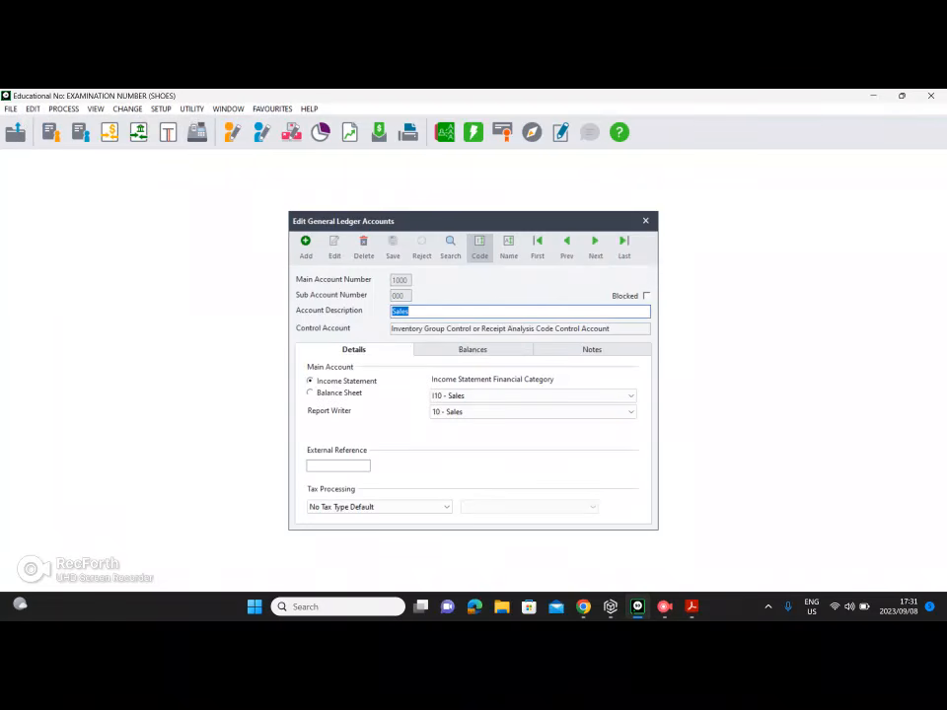
- Look up the expense account's number in the exam paper and add a new general ledger account with main account number 4700
mouse_move(691, 607)
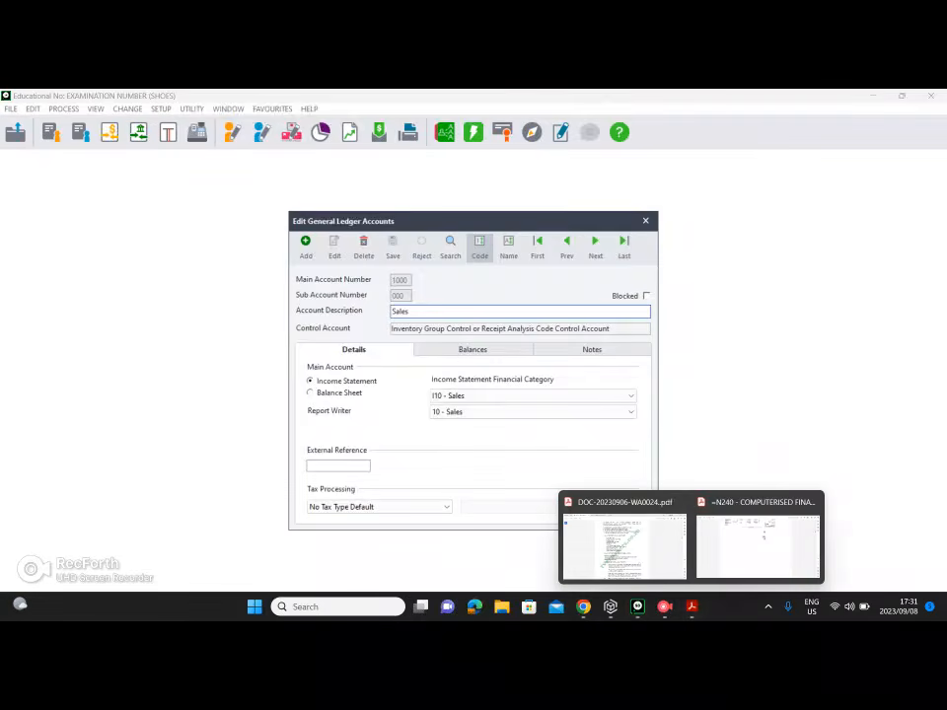
click(624, 543)
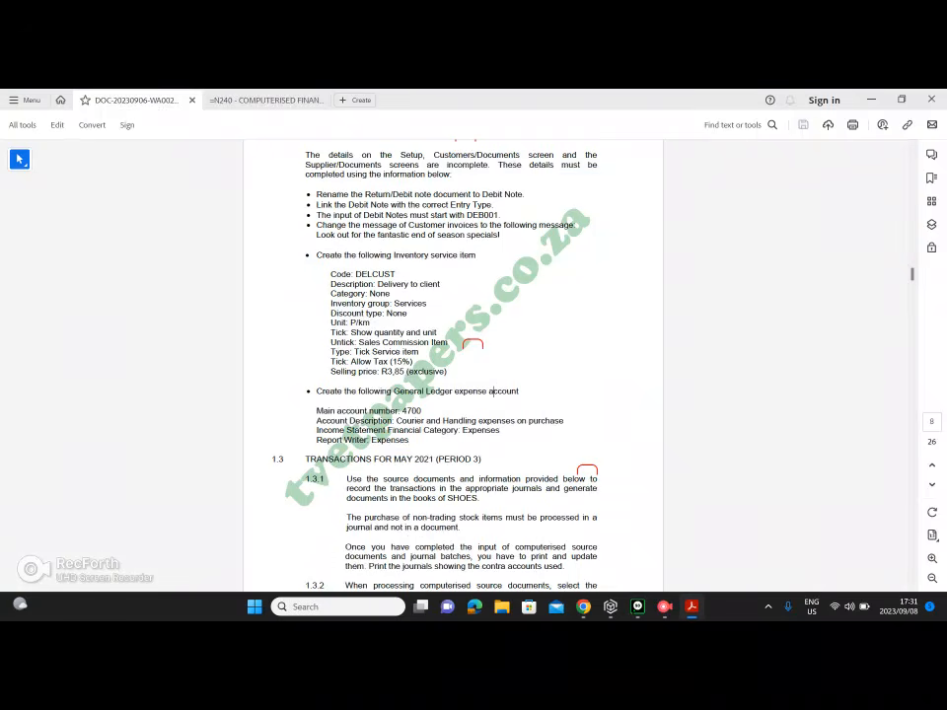
click(638, 607)
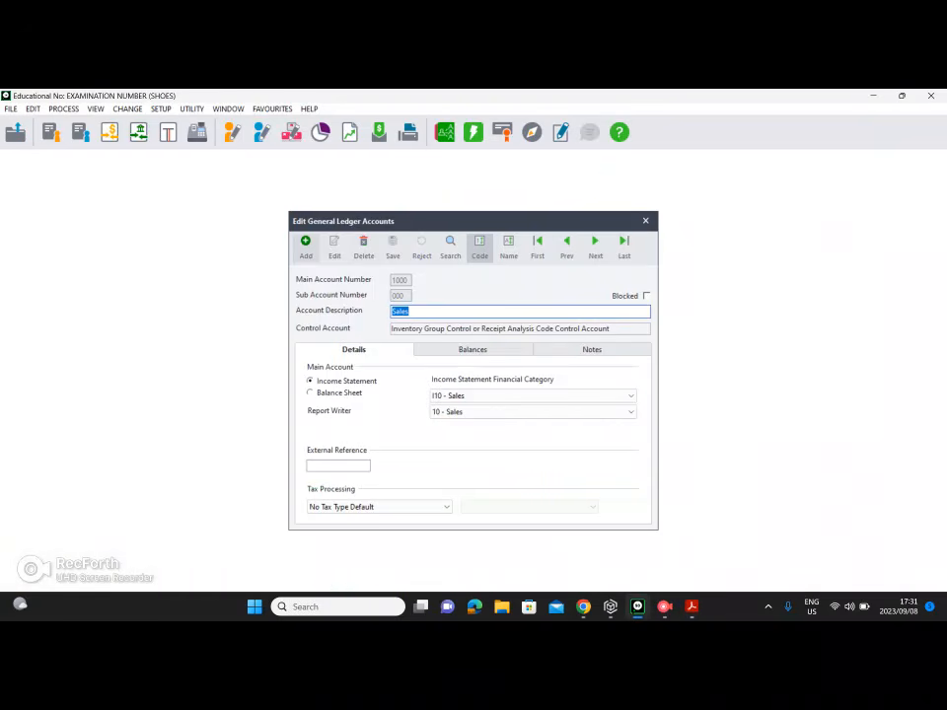
click(306, 248)
mouse_move(692, 607)
click(623, 543)
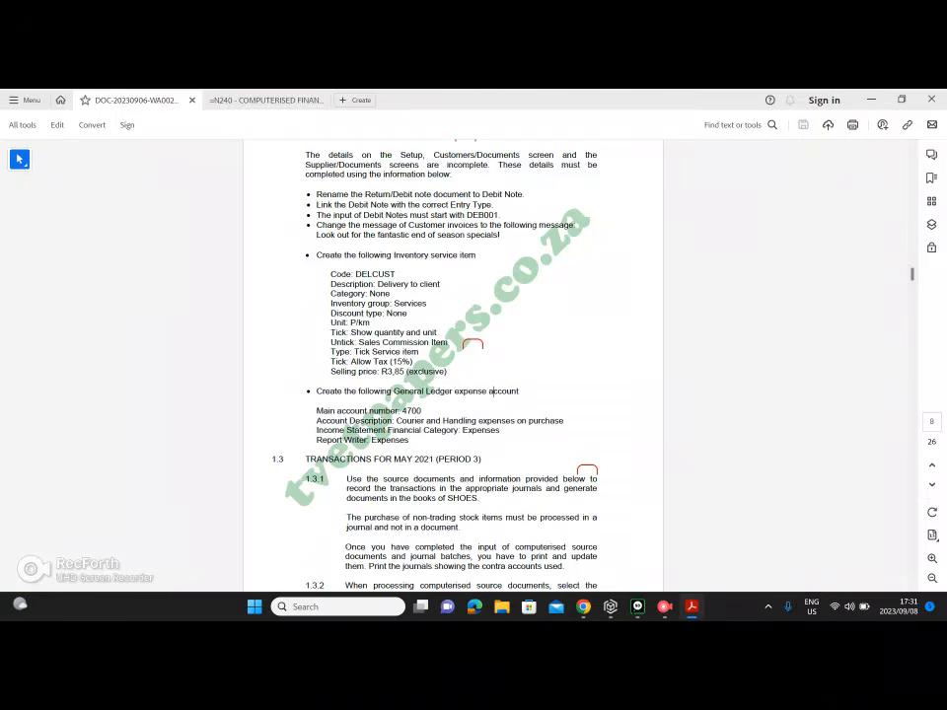
mouse_move(638, 607)
click(614, 538)
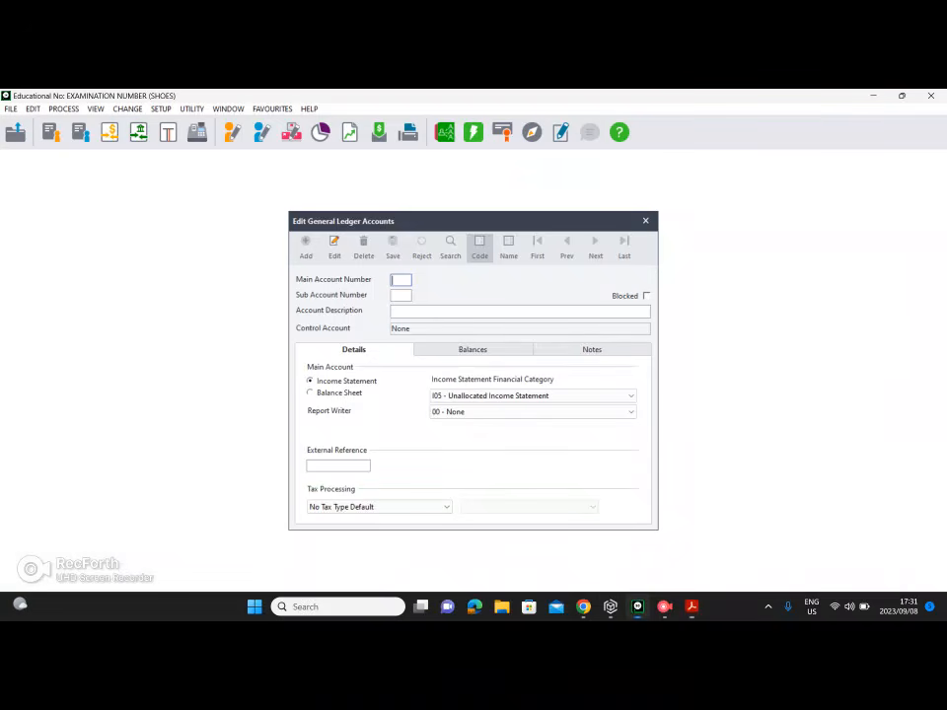
text(4700)
key(Tab)
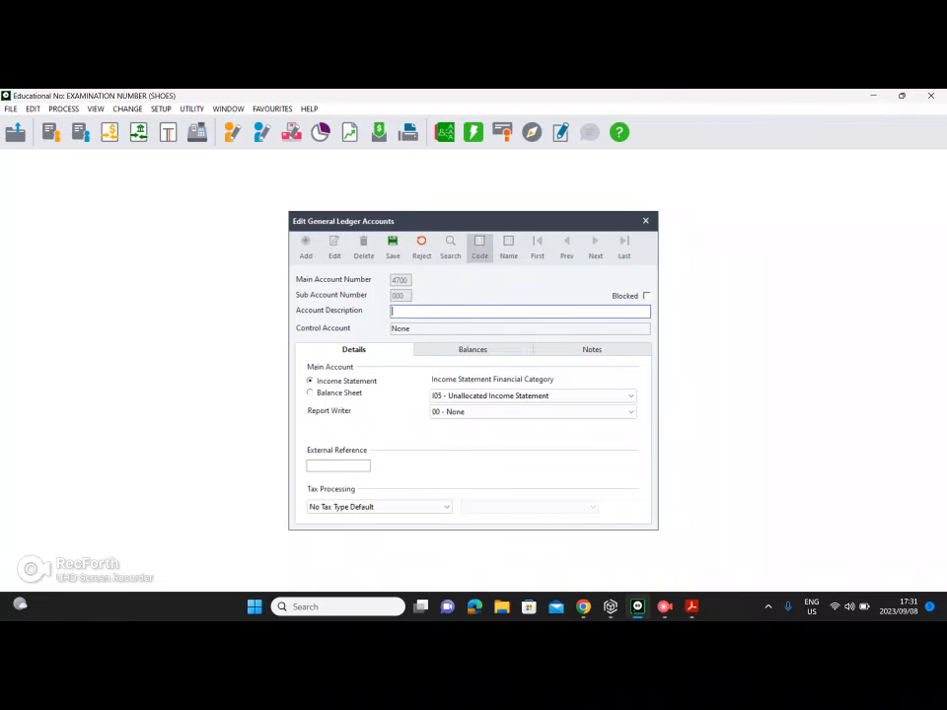
- Look up the account description in the exam paper and enter "Courier and handling expenses" as account 4700's description
click(692, 607)
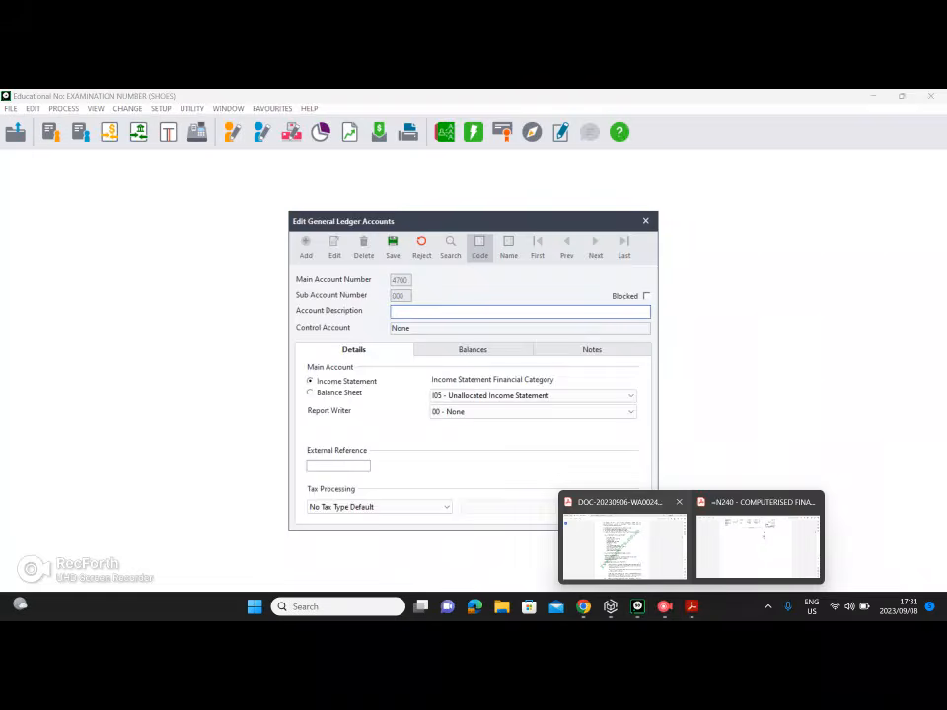
click(624, 543)
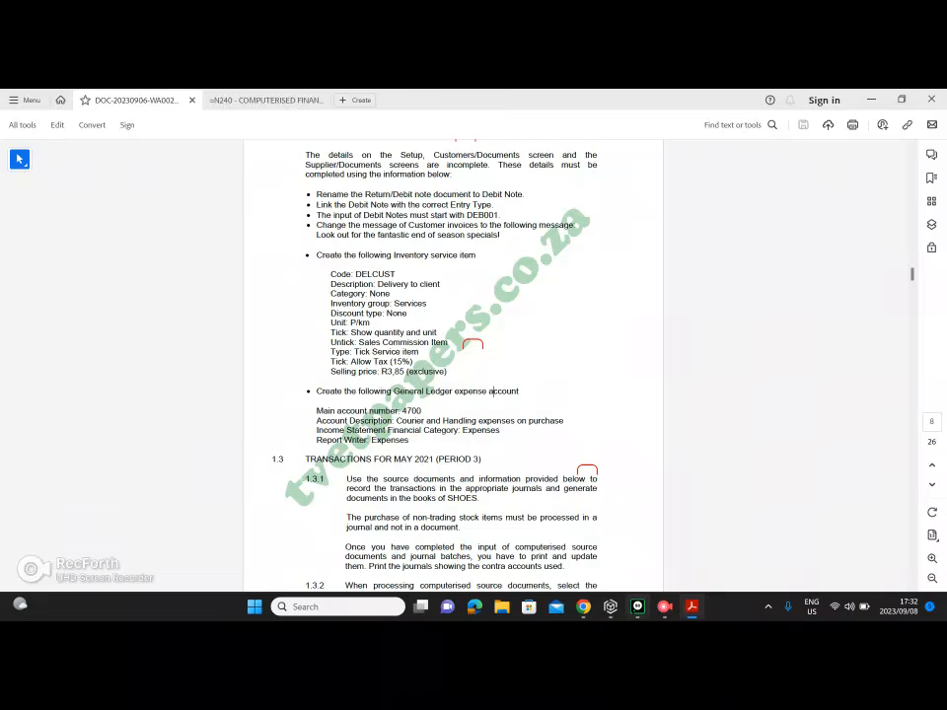
click(638, 607)
text(Cour)
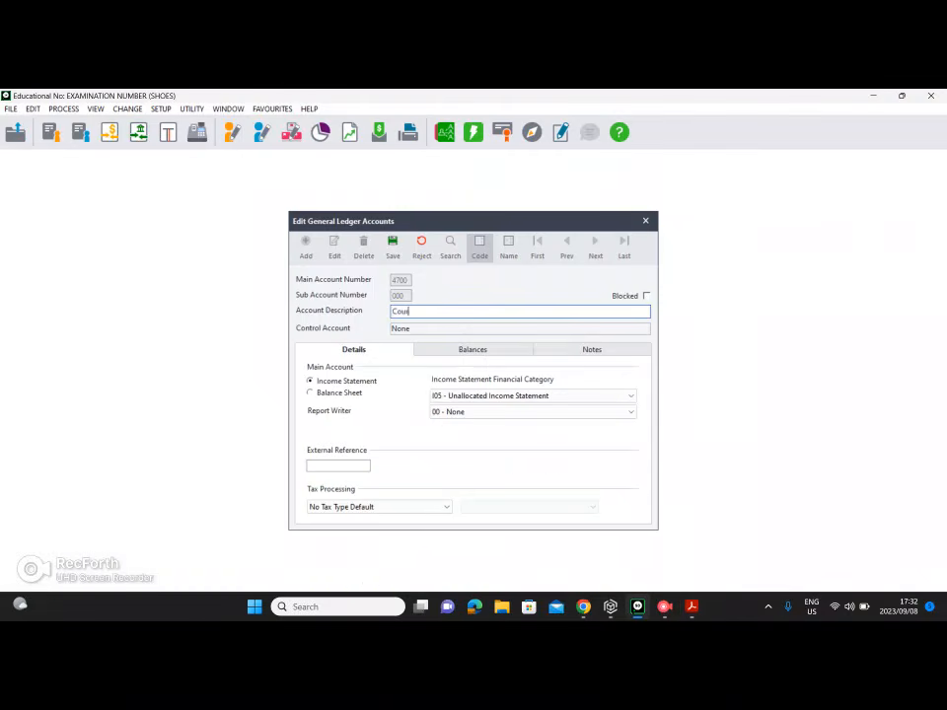
text(ier and handling expenses on purchas)
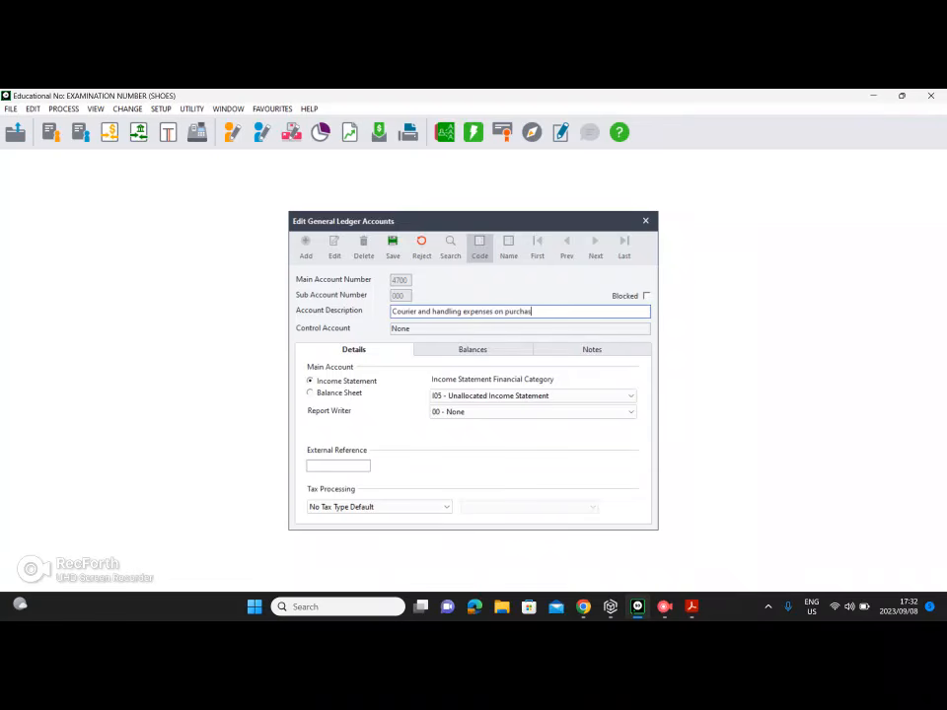
key(BackSpace)
key(BackSpace)
key(BackSpace)
key(BackSpace)
key(BackSpace)
key(BackSpace)
key(BackSpace)
key(BackSpace)
key(BackSpace)
key(BackSpace)
- Check the exam paper, set account 4700's financial category to I25 - Expenses and Report Writer to 25 - Expenses, and save and close it
mouse_move(692, 607)
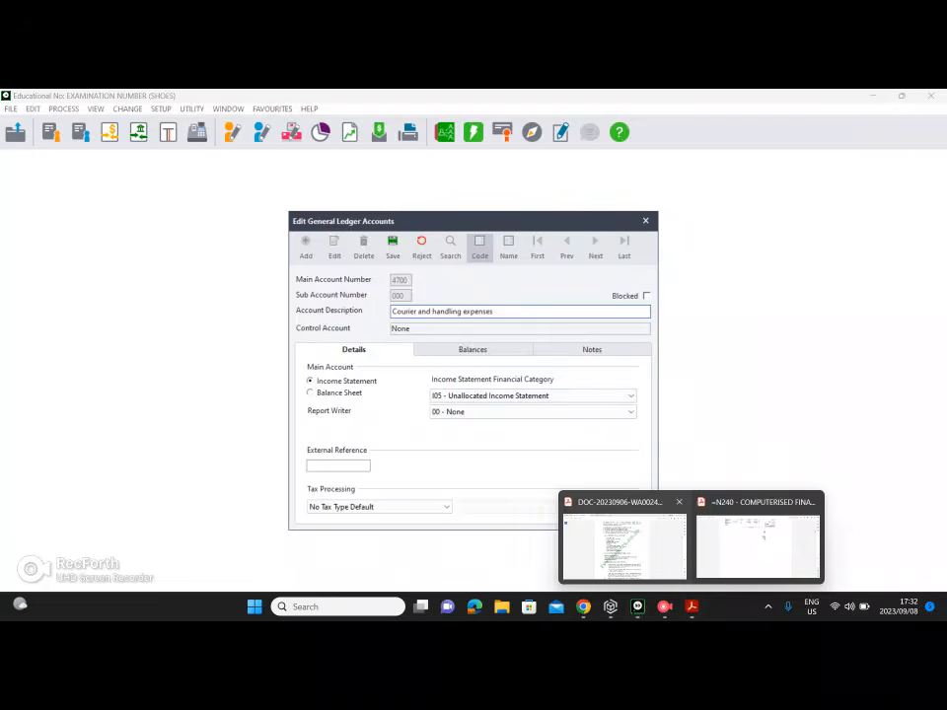
click(624, 541)
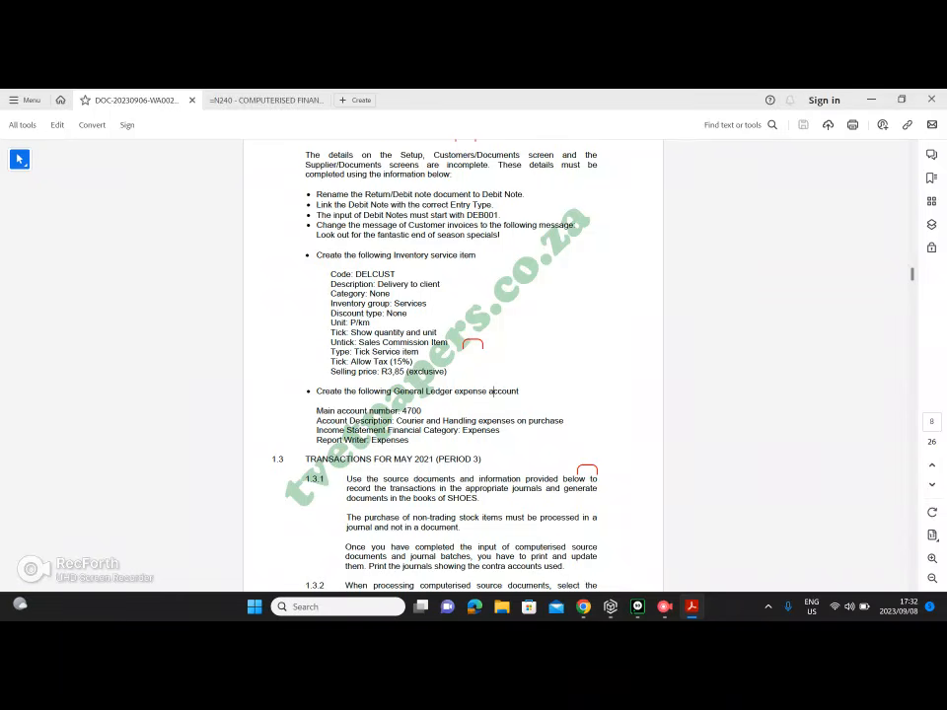
click(638, 607)
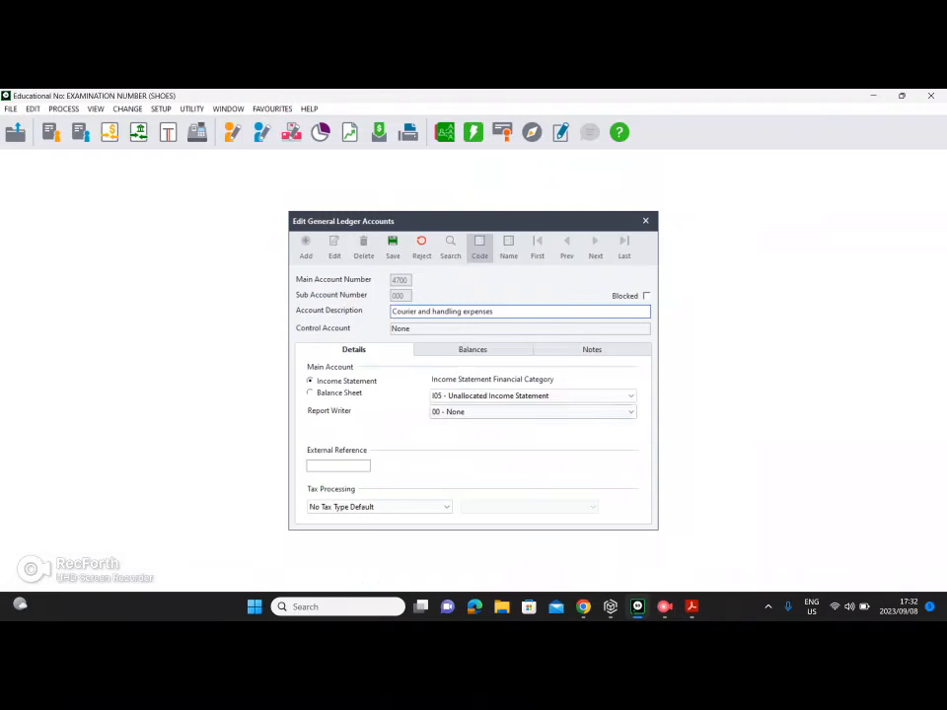
click(631, 396)
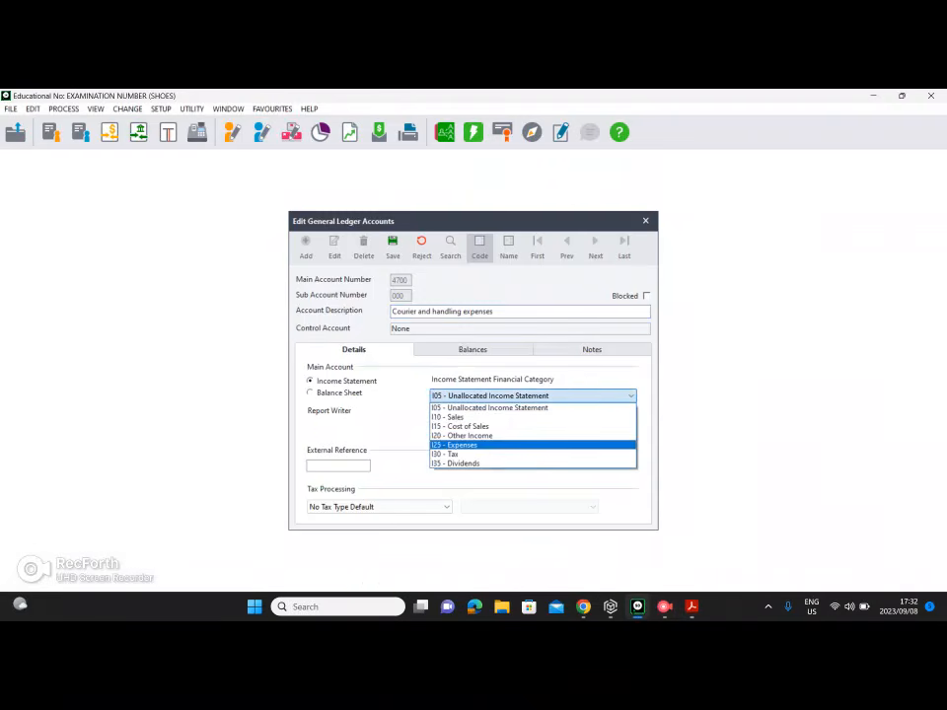
click(533, 445)
click(631, 413)
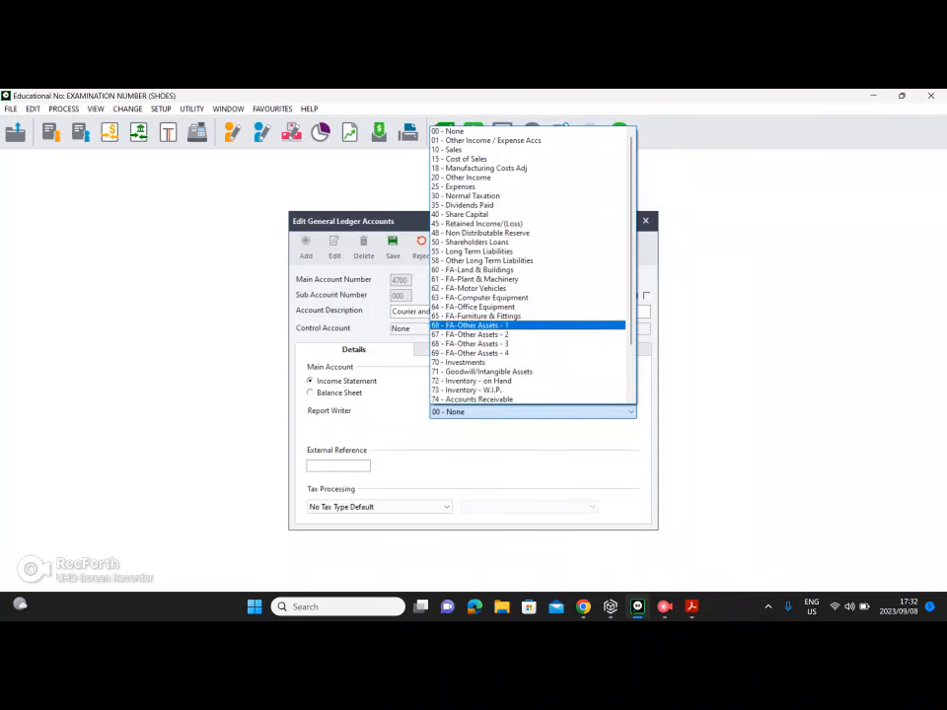
click(464, 187)
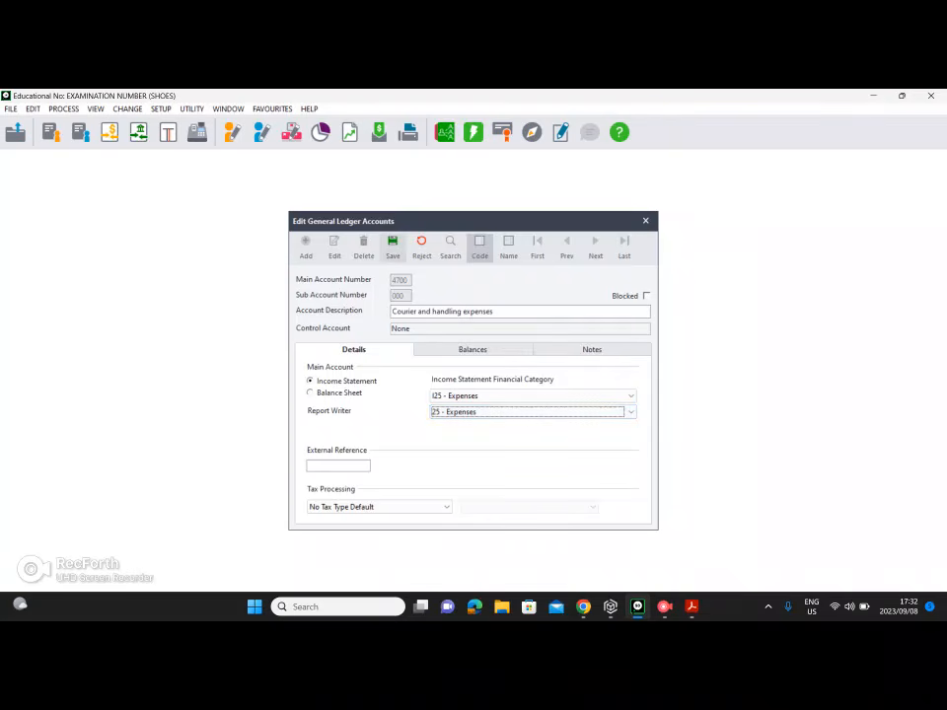
click(393, 246)
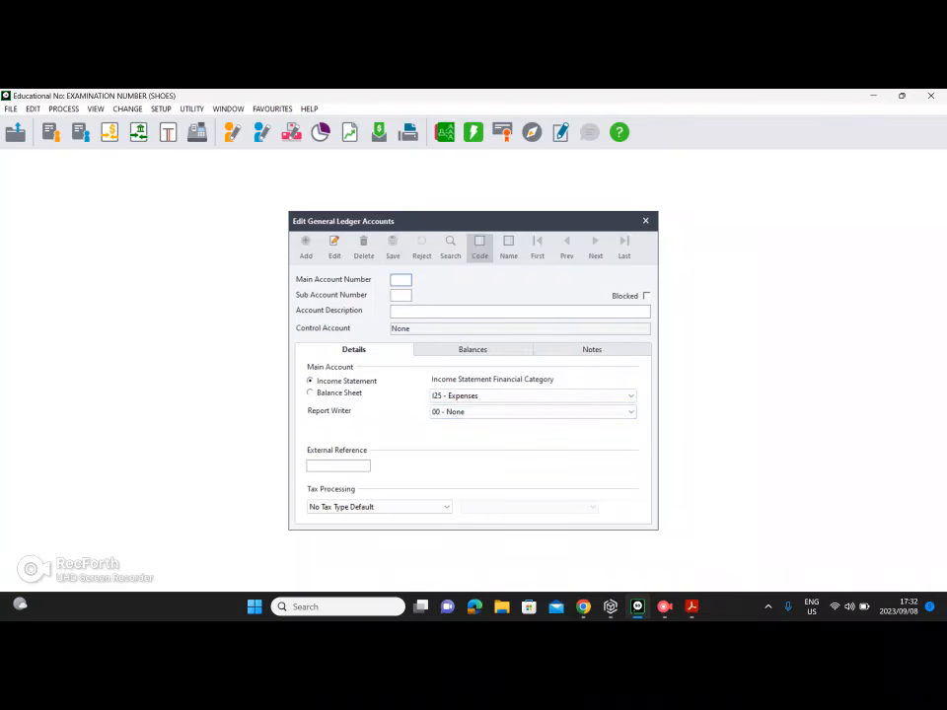
click(645, 220)
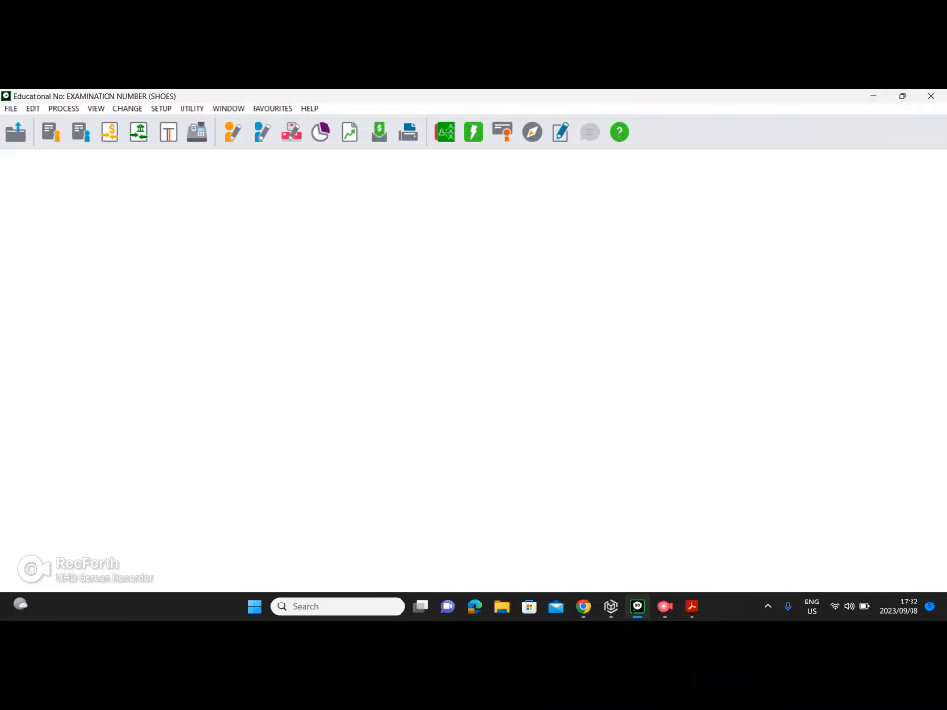
click(665, 607)
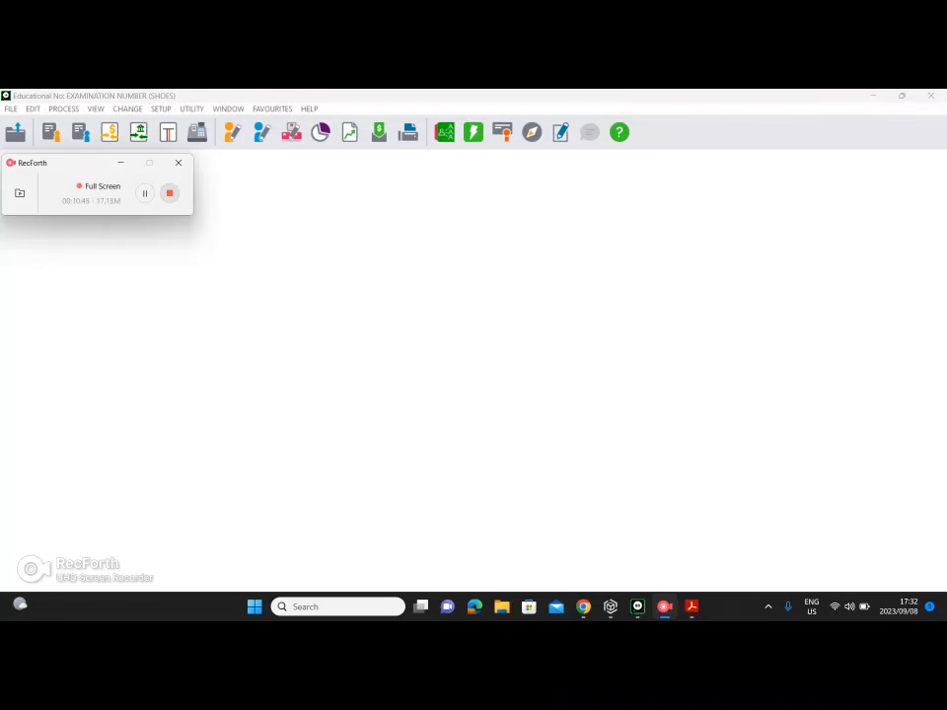